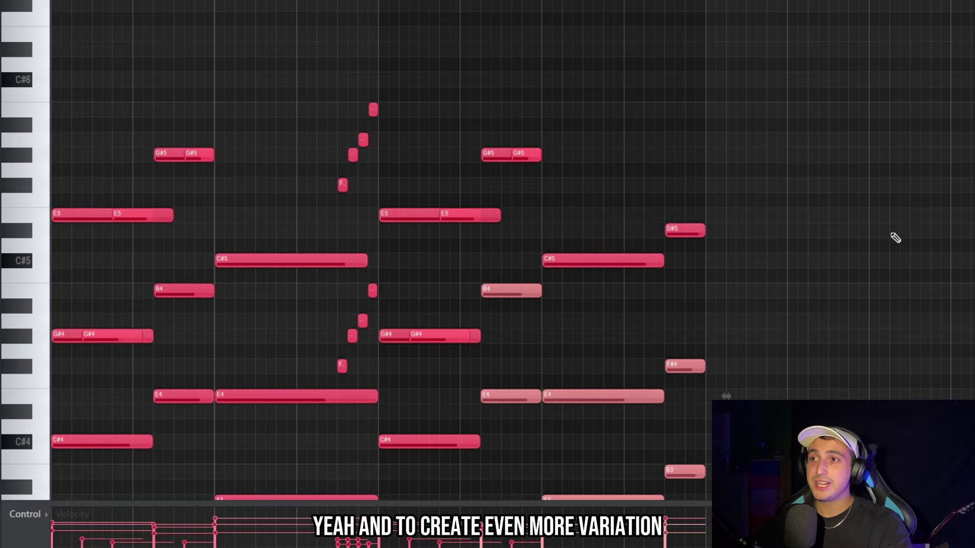
Add ascending top notes C#6, D#6 and E6 above the second half of the piano melody.
{"action": "scroll", "coordinate": [374, 261], "scroll_direction": "up", "scroll_amount": 3, "text": "ctrl"}
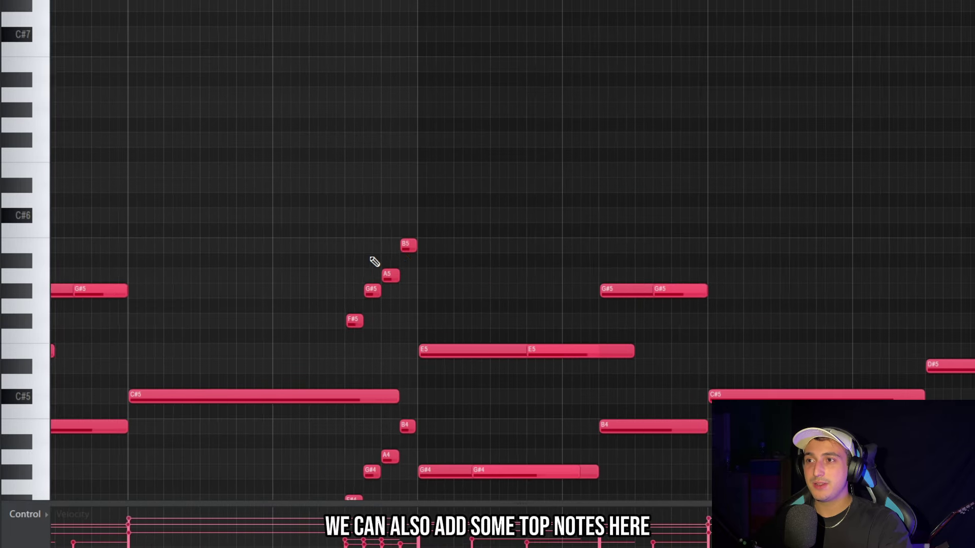
{"action": "scroll", "coordinate": [433, 225], "scroll_direction": "up", "scroll_amount": 1, "text": "ctrl"}
{"action": "left_click", "coordinate": [432, 217]}
{"action": "key", "text": "space"}
{"action": "left_click", "coordinate": [609, 198]}
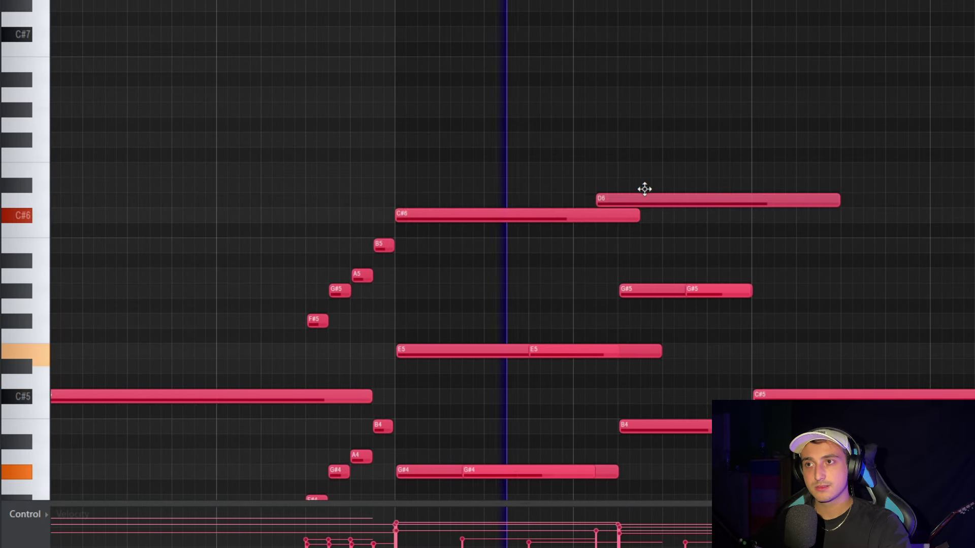
{"action": "left_click_drag", "start_coordinate": [644, 189], "coordinate": [665, 174]}
{"action": "left_click", "coordinate": [790, 167]}
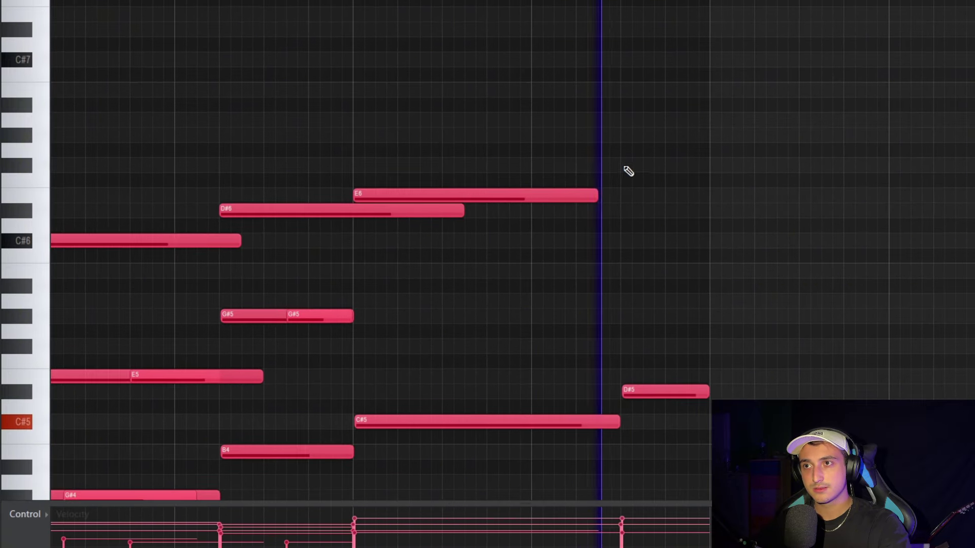
Add descending top notes A6, G#6 and F#6 at the melody's end and shorten the top notes so they no longer overlap.
{"action": "left_click", "coordinate": [627, 167]}
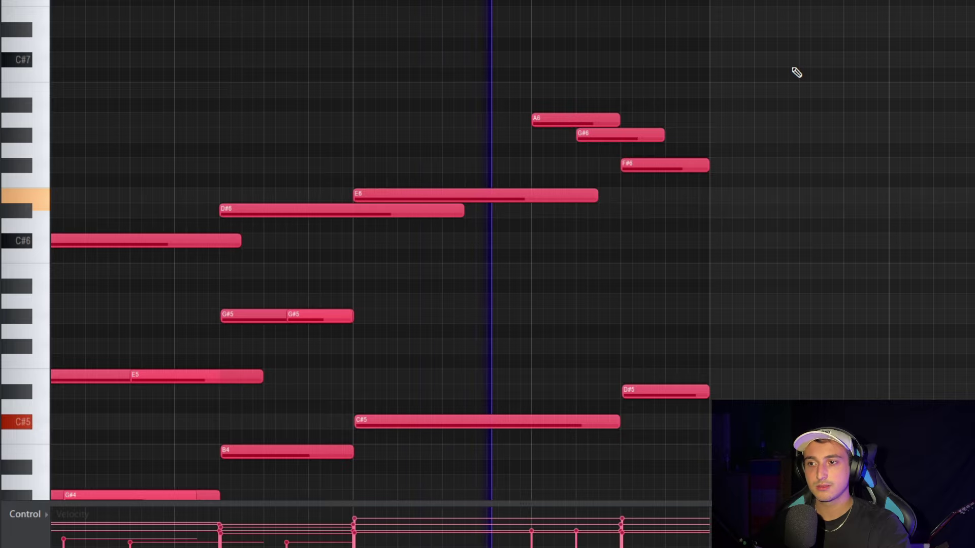
{"action": "left_click_drag", "start_coordinate": [794, 200], "coordinate": [582, 82]}
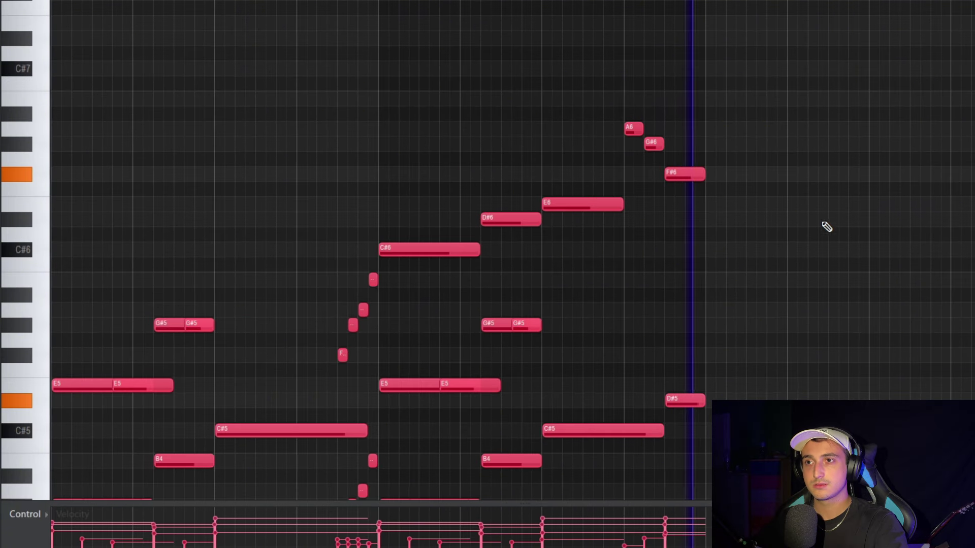
{"action": "scroll", "coordinate": [865, 253], "scroll_direction": "down", "scroll_amount": 3}
{"action": "scroll", "coordinate": [863, 251], "scroll_direction": "down", "scroll_amount": 1}
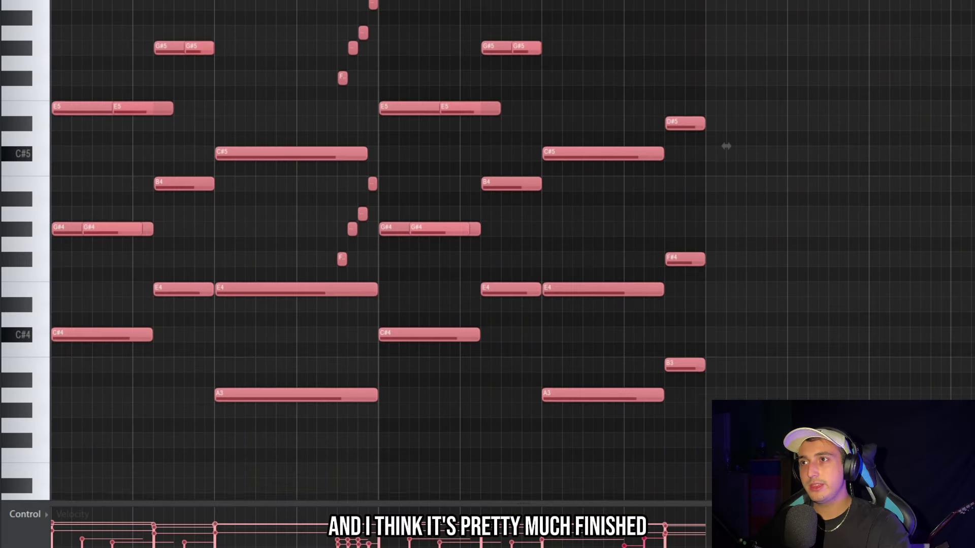
{"action": "scroll", "coordinate": [666, 192], "scroll_direction": "up", "scroll_amount": 3}
{"action": "scroll", "coordinate": [840, 309], "scroll_direction": "down", "scroll_amount": 4}
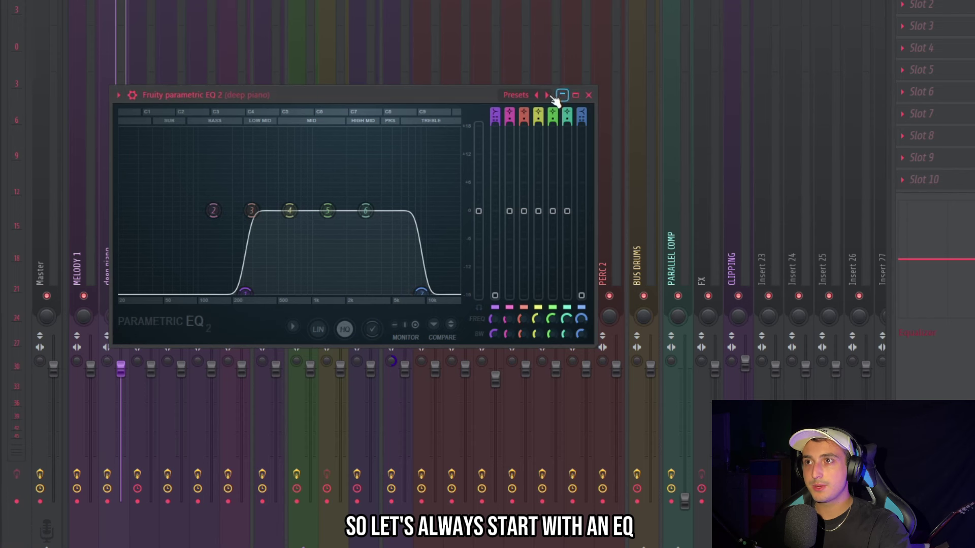
Load the 20Hz + 18kHz cut preset in the deep piano's EQ, raising the low cut to about 100 Hz and lowering the high cut.
{"action": "left_click", "coordinate": [555, 98]}
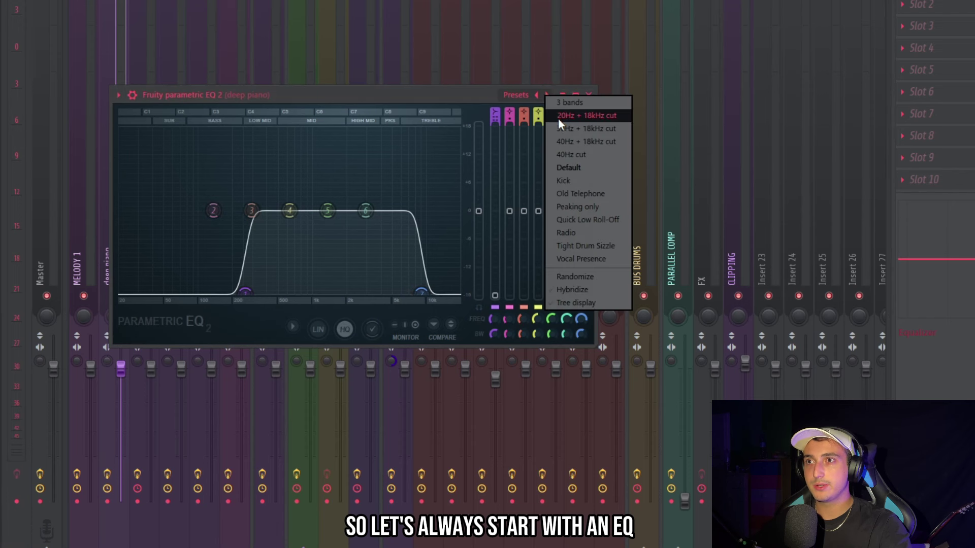
{"action": "left_click", "coordinate": [558, 118]}
{"action": "left_click_drag", "start_coordinate": [185, 210], "coordinate": [209, 215]}
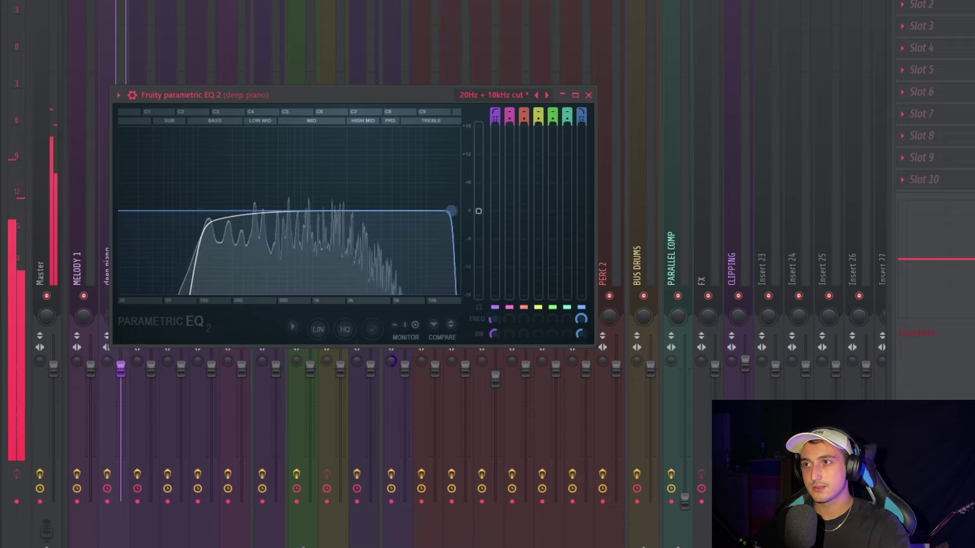
{"action": "left_click_drag", "start_coordinate": [457, 210], "coordinate": [406, 211]}
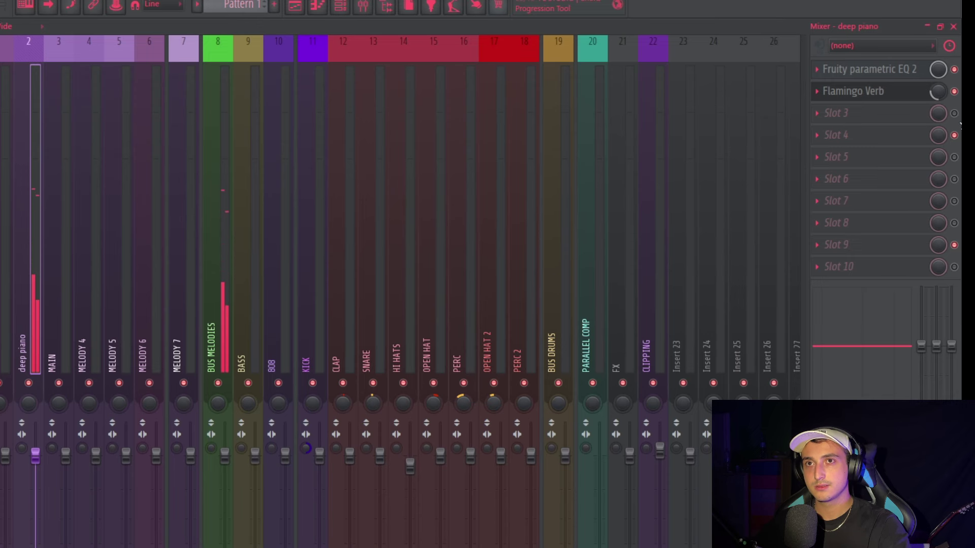
Add Rabbit Tape with the Bright Keys preset, Cassette mode and 16% wow to the deep piano track, and raise its fader slightly.
{"action": "left_click", "coordinate": [877, 115]}
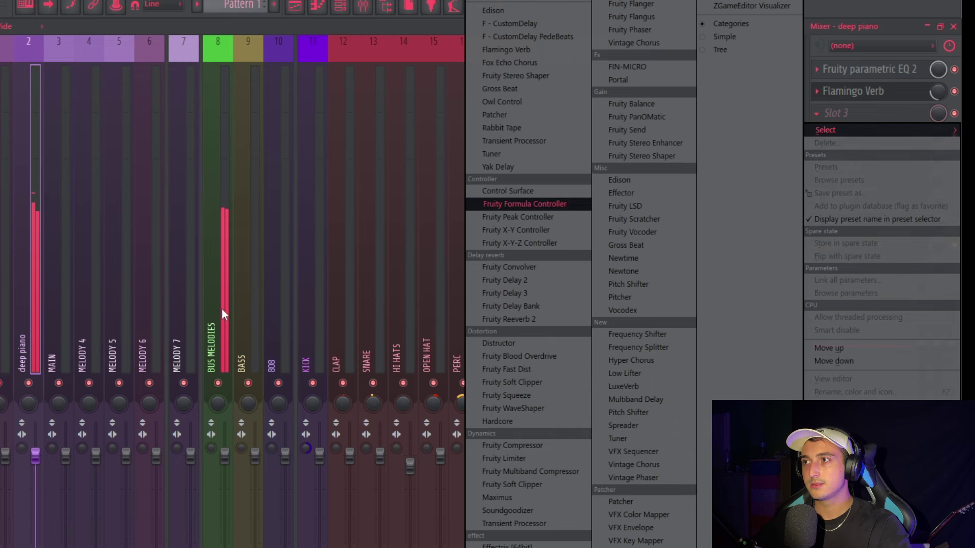
{"action": "left_click", "coordinate": [47, 461]}
{"action": "left_click_drag", "start_coordinate": [36, 456], "coordinate": [36, 447]}
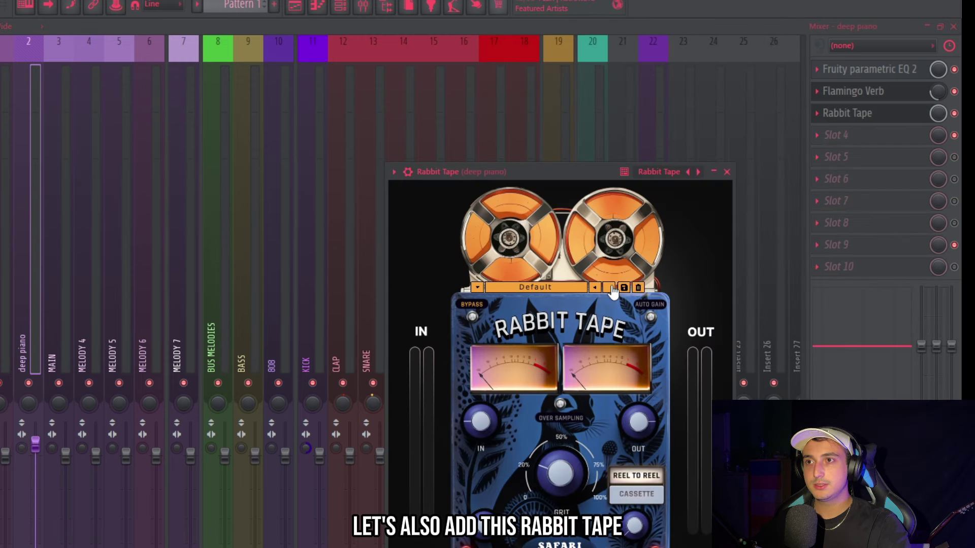
{"action": "left_click_drag", "start_coordinate": [454, 450], "coordinate": [461, 426]}
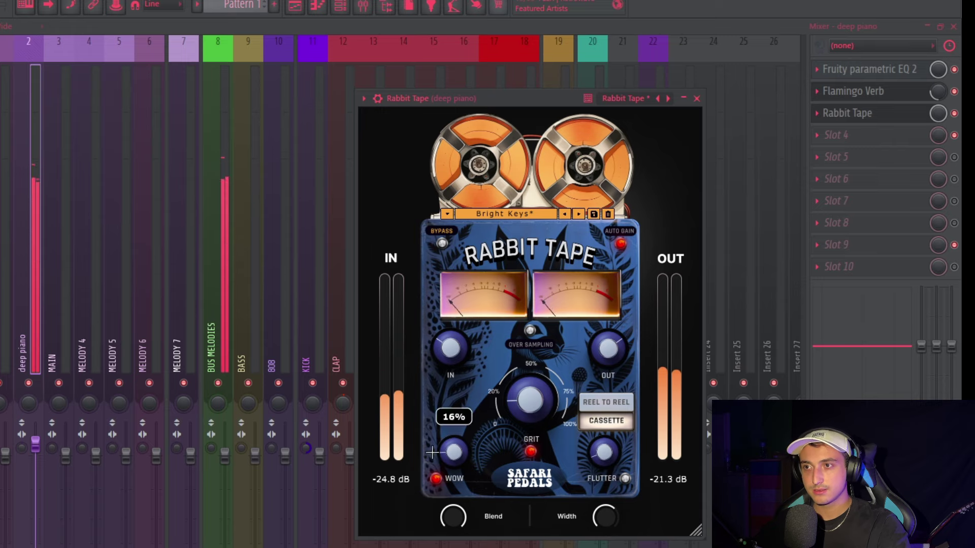
{"action": "left_click", "coordinate": [696, 99]}
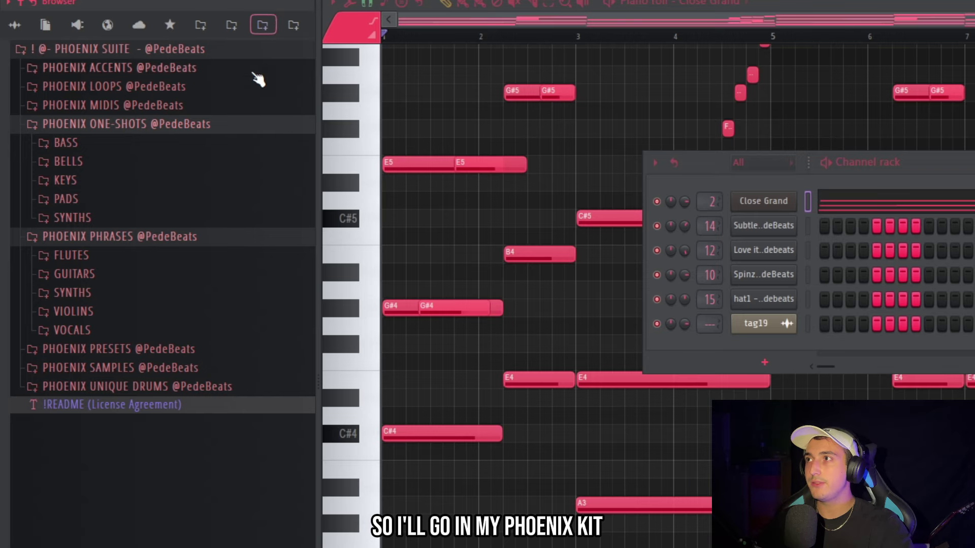
Load a HARD bass one-shot from the PHOENIX ONE-SHOTS BASS folder, using the piano's lowest notes as its bassline.
{"action": "left_click", "coordinate": [106, 146]}
{"action": "left_click_drag", "start_coordinate": [127, 212], "coordinate": [128, 218]}
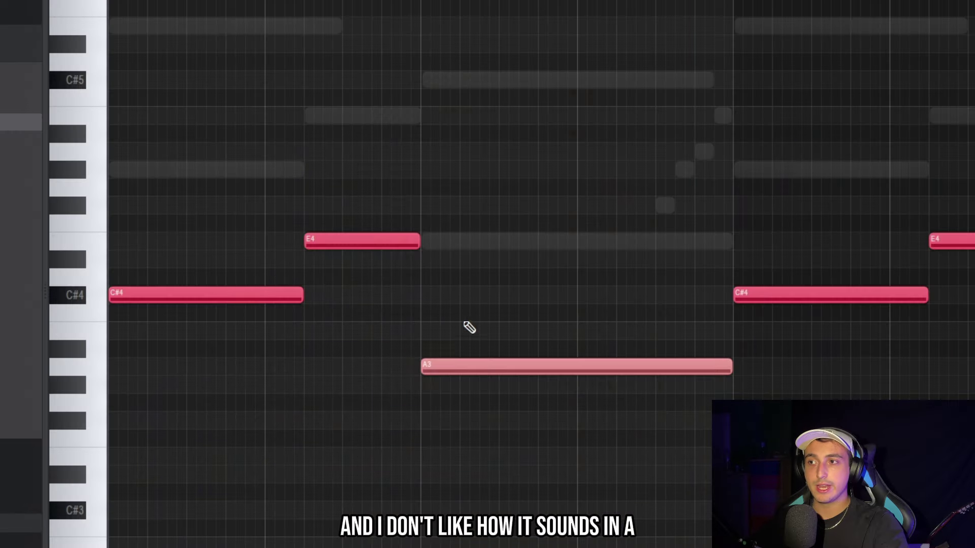
Transpose the bass and piano notes up four semitones so the bassline starts on F4.
{"action": "left_click_drag", "start_coordinate": [389, 417], "coordinate": [391, 420]}
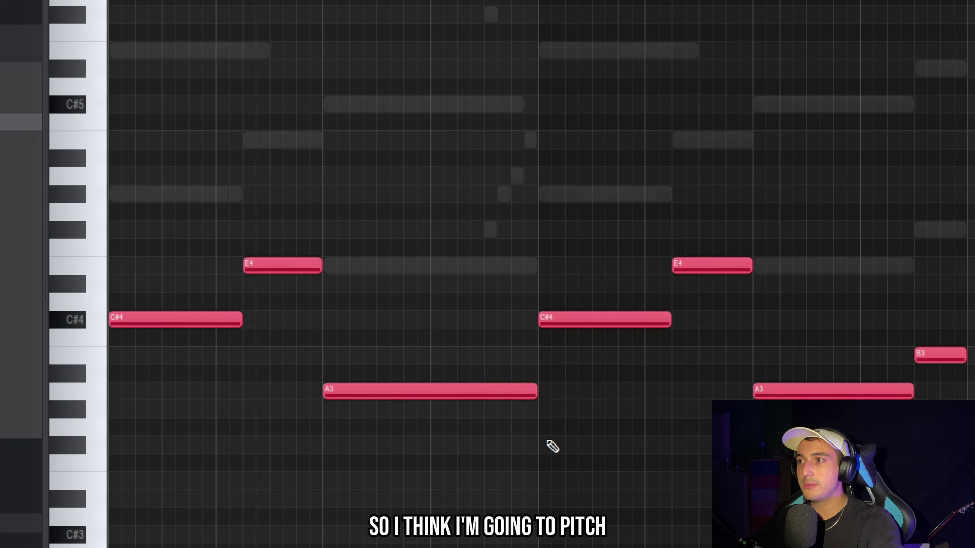
{"action": "key", "text": "shift+Up"}
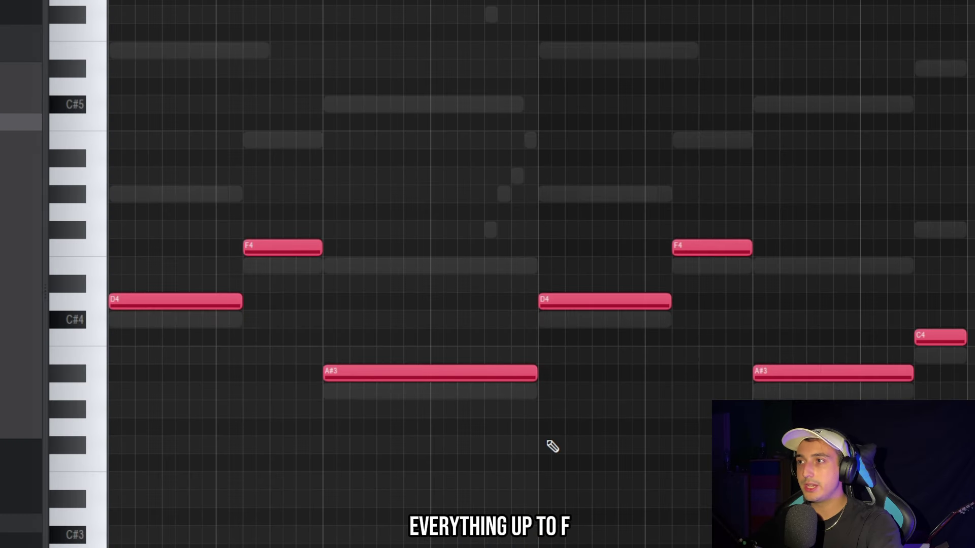
{"action": "key", "text": "shift+Up"}
{"action": "key", "text": "shift+Up"}
{"action": "key", "text": "shift+Up"}
Replace the bass channel's sample with the SPACE 3 one-shot and lower the channel's volume slightly during playback.
{"action": "left_click_drag", "start_coordinate": [87, 420], "coordinate": [620, 267]}
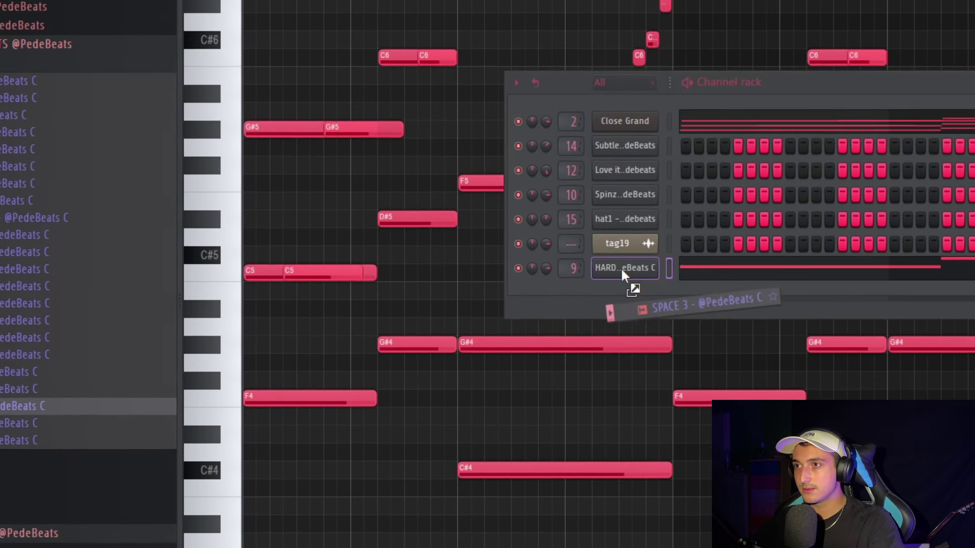
{"action": "key", "text": "space"}
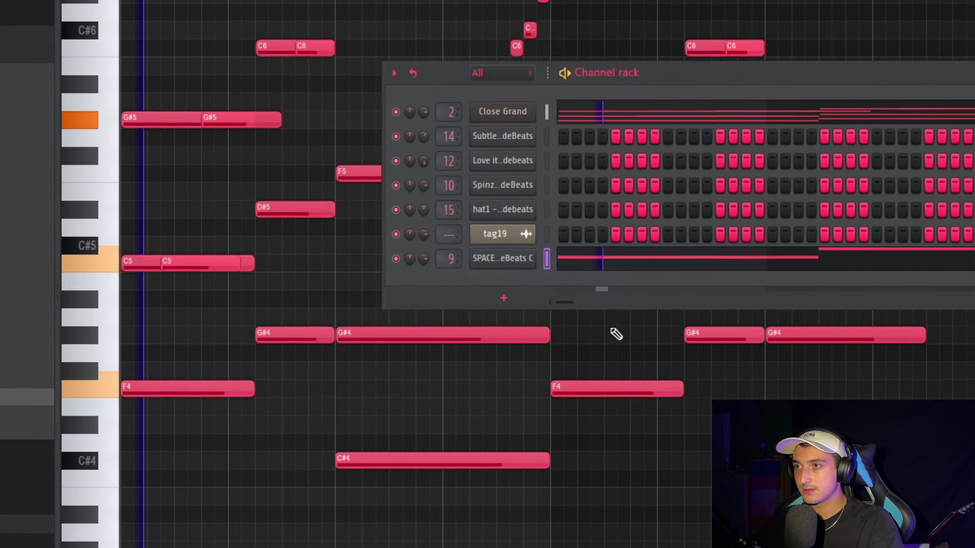
{"action": "left_click_drag", "start_coordinate": [412, 258], "coordinate": [409, 266]}
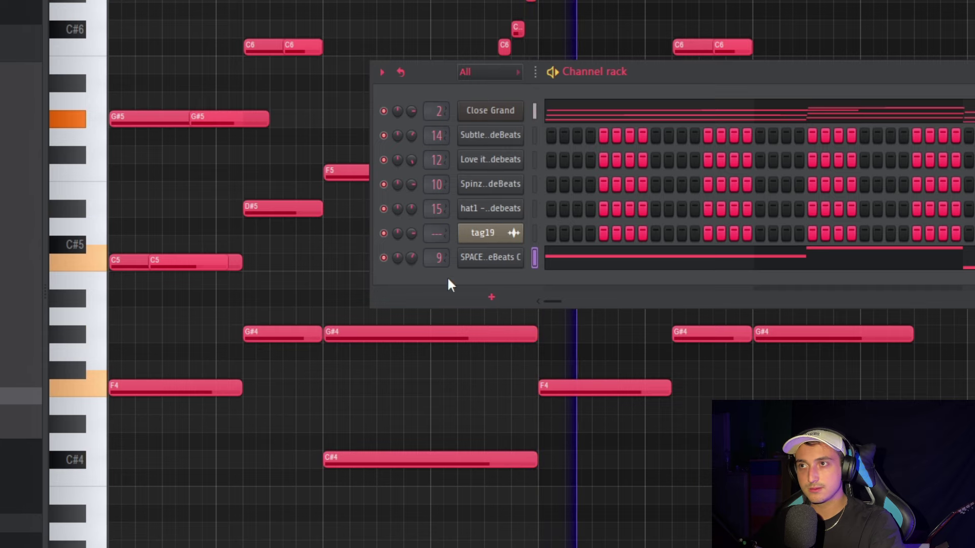
Move the SPACE 3 bass sample's start point forward to cut off its attack, and listen to it with the piano.
{"action": "left_click", "coordinate": [488, 257]}
{"action": "left_click", "coordinate": [175, 129]}
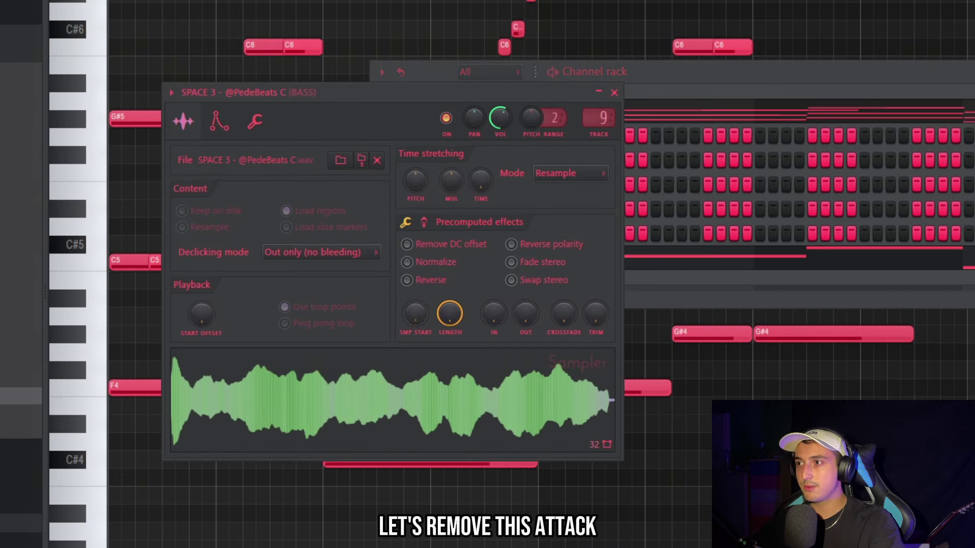
{"action": "mouse_move", "coordinate": [415, 315]}
{"action": "left_mouse_down"}
{"action": "mouse_move", "coordinate": [420, 323]}
{"action": "mouse_move", "coordinate": [412, 325]}
{"action": "left_mouse_up"}
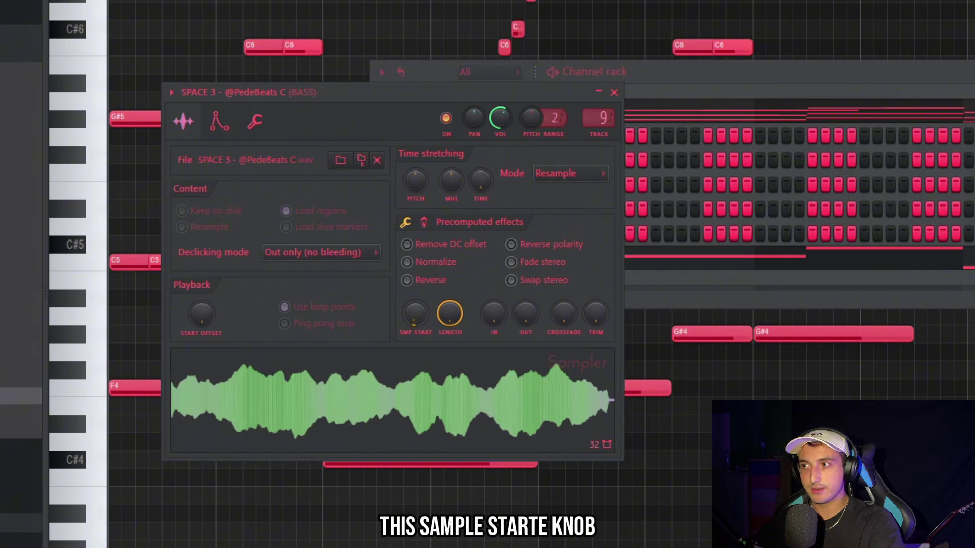
{"action": "key", "text": "space"}
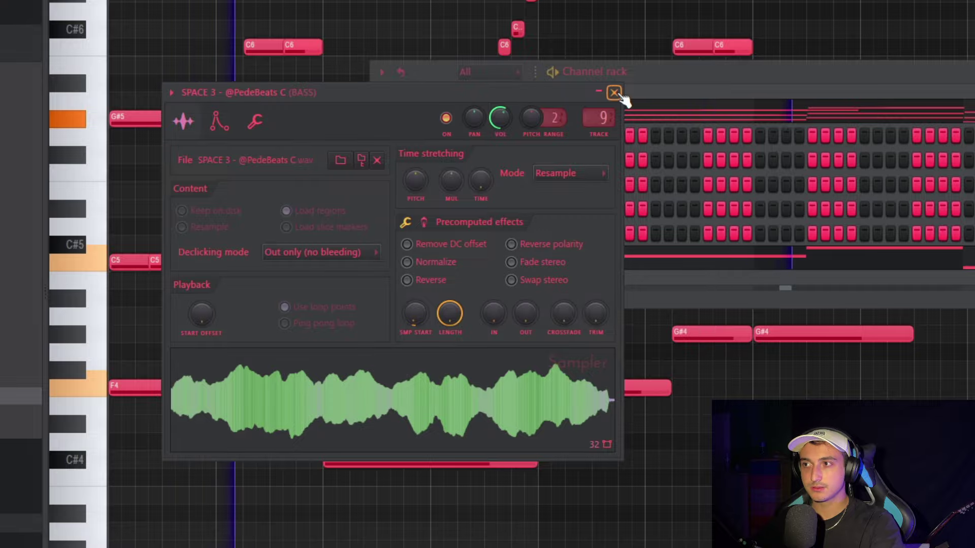
{"action": "left_click", "coordinate": [614, 93]}
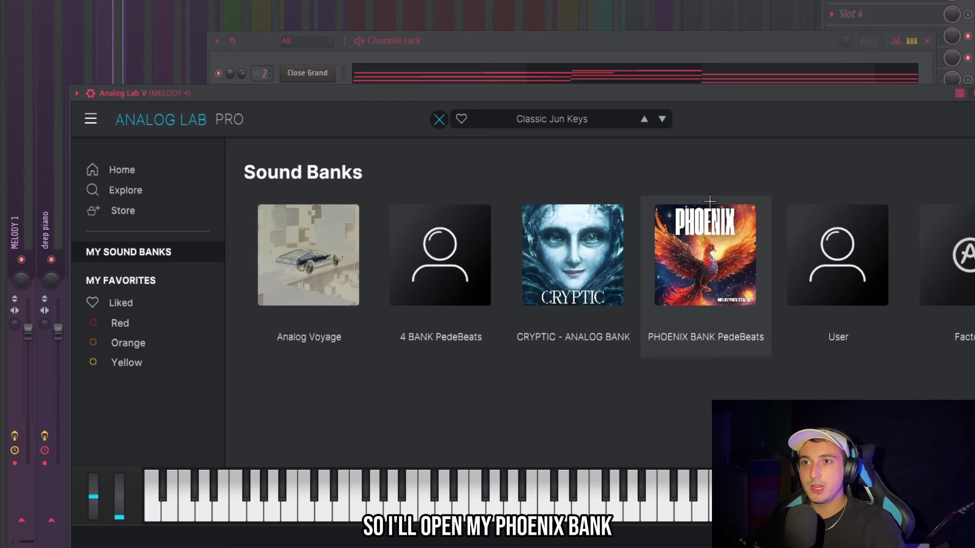
Open the PHOENIX BANK sound bank in Analog Lab V and browse its presets.
{"action": "left_click", "coordinate": [712, 285]}
{"action": "scroll", "coordinate": [366, 320], "scroll_direction": "down", "scroll_amount": 10}
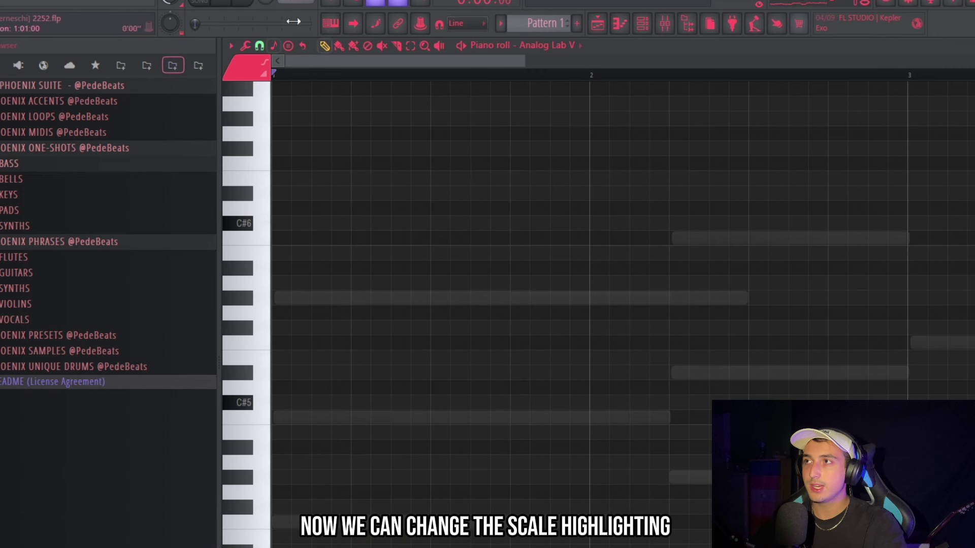
Set the root note of the piano roll's scale highlighting to F.
{"action": "left_click", "coordinate": [274, 46]}
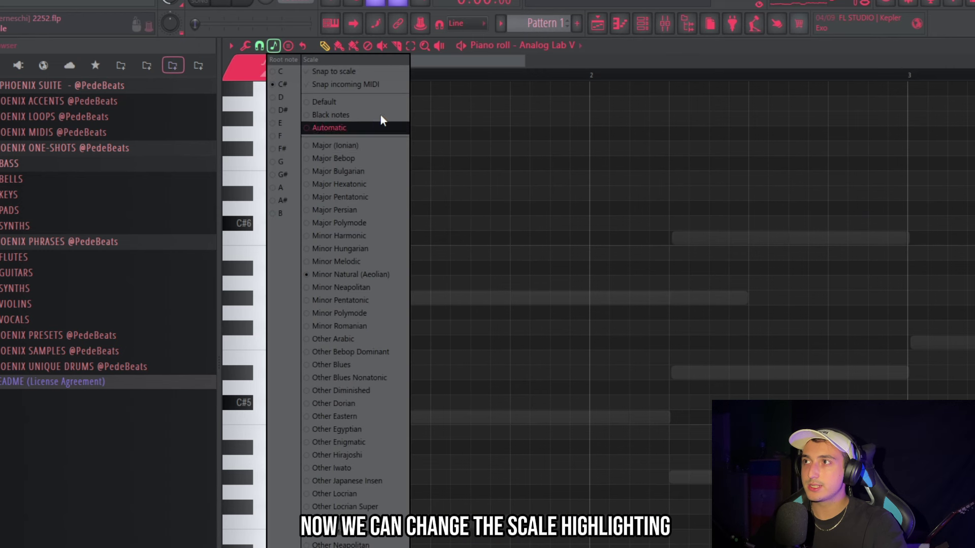
{"action": "left_click", "coordinate": [272, 135]}
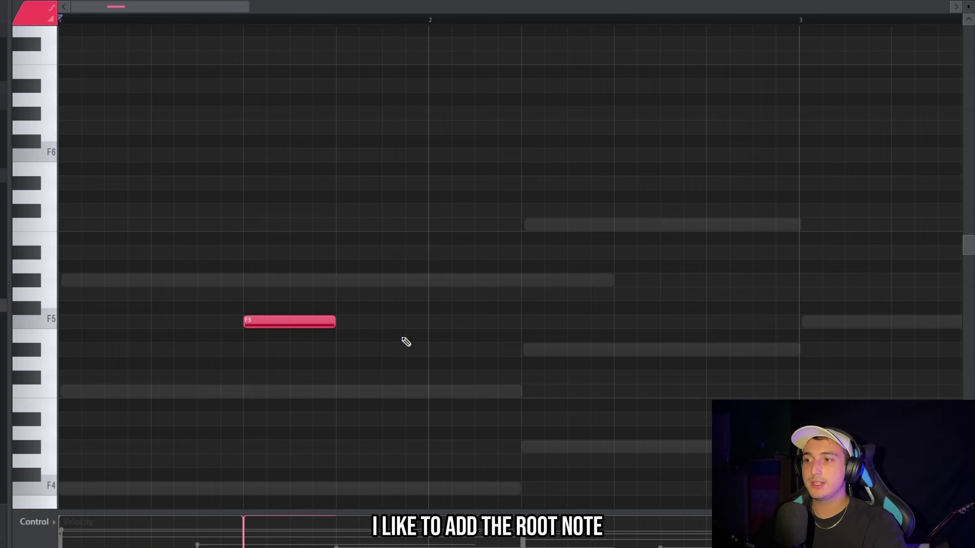
Draw two consecutive note pairs in the first bar of the Analog Lab V part: F5 with A#5, and F5 with C6.
{"action": "left_click", "coordinate": [292, 224]}
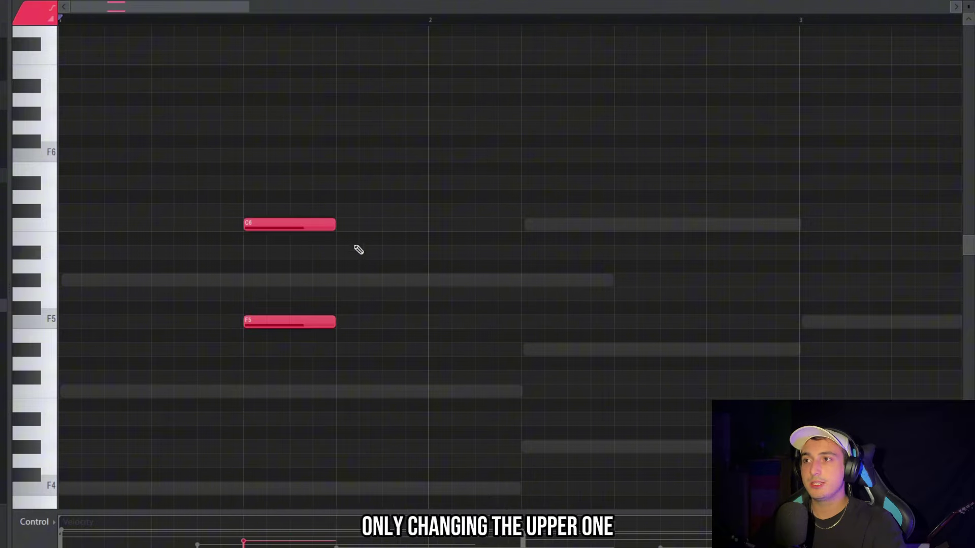
{"action": "key", "text": "space"}
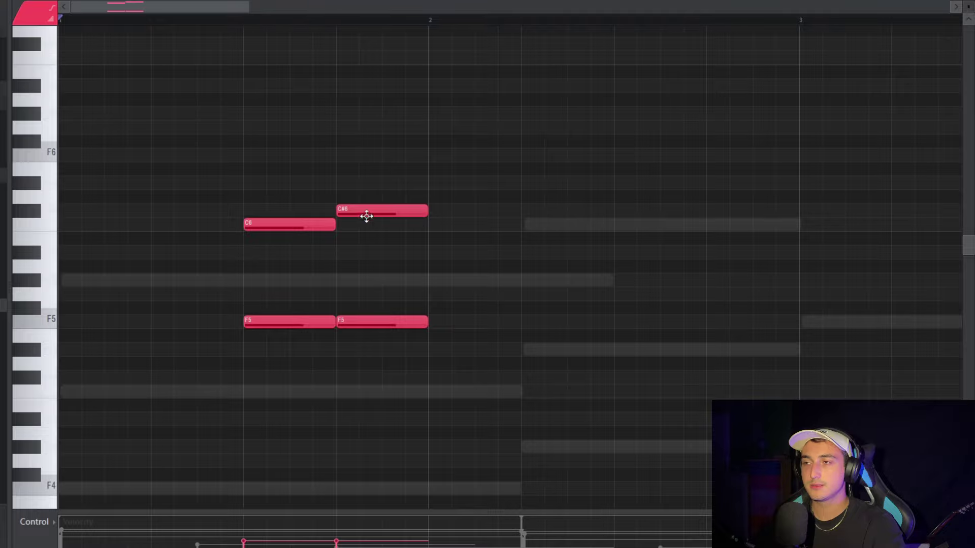
{"action": "left_click_drag", "start_coordinate": [352, 211], "coordinate": [372, 229]}
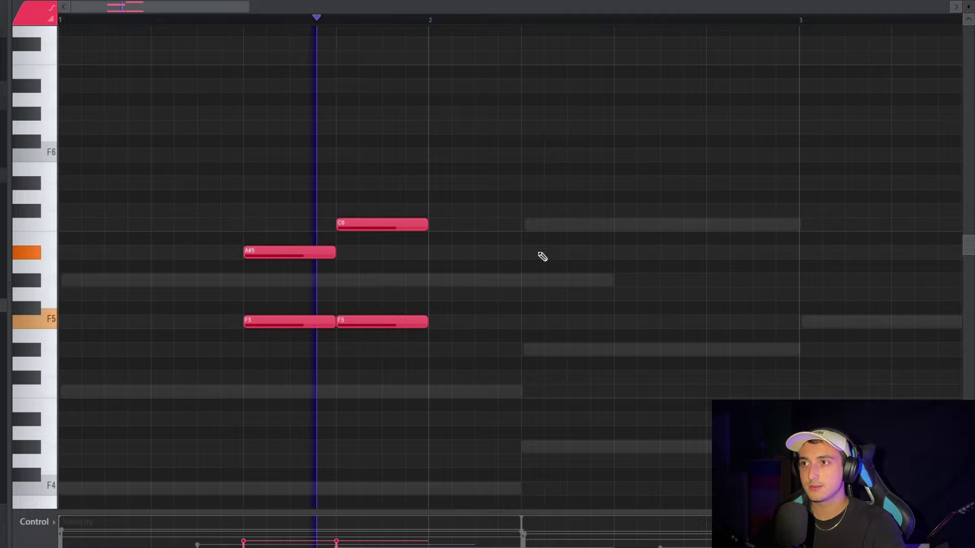
Duplicate the first bar's two note pairs into the second bar and play them back.
{"action": "scroll", "coordinate": [541, 256], "scroll_direction": "down", "scroll_amount": 3}
{"action": "key", "text": "space"}
{"action": "scroll", "coordinate": [484, 280], "scroll_direction": "down", "scroll_amount": 1}
{"action": "key", "text": "ctrl+b"}
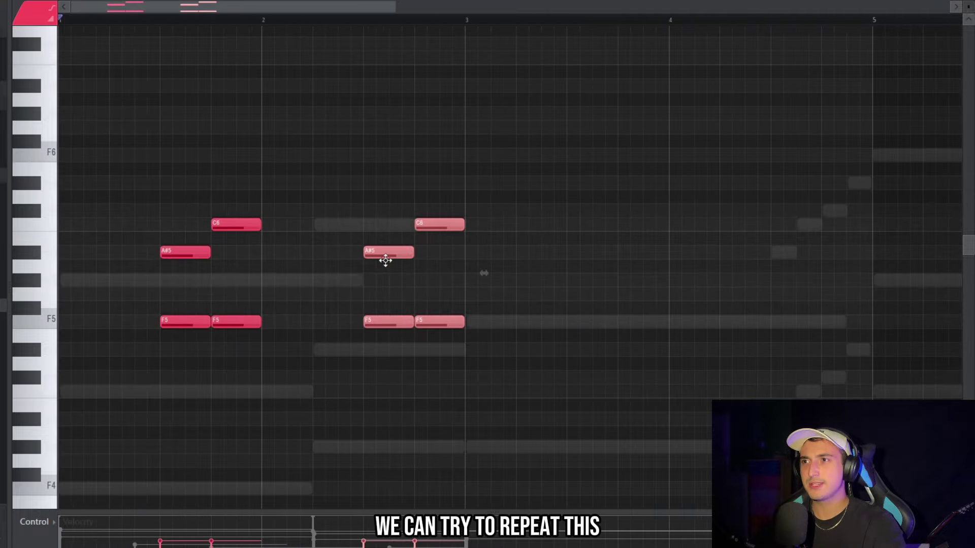
{"action": "key", "text": "space"}
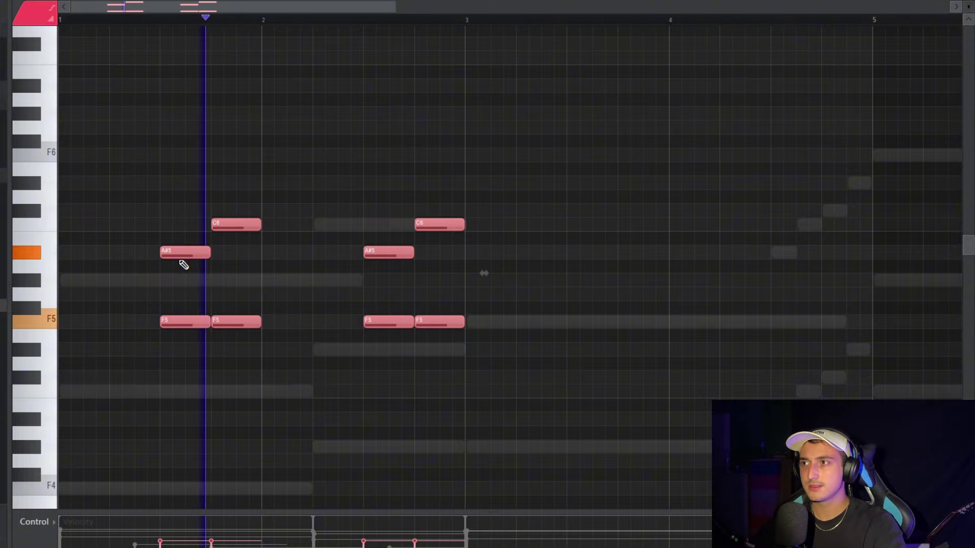
Duplicate the two-bar phrase, align the copy with the ends of bars three and four, and play it from near bar four.
{"action": "key", "text": "ctrl+b"}
{"action": "scroll", "coordinate": [536, 281], "scroll_direction": "down", "scroll_amount": 2}
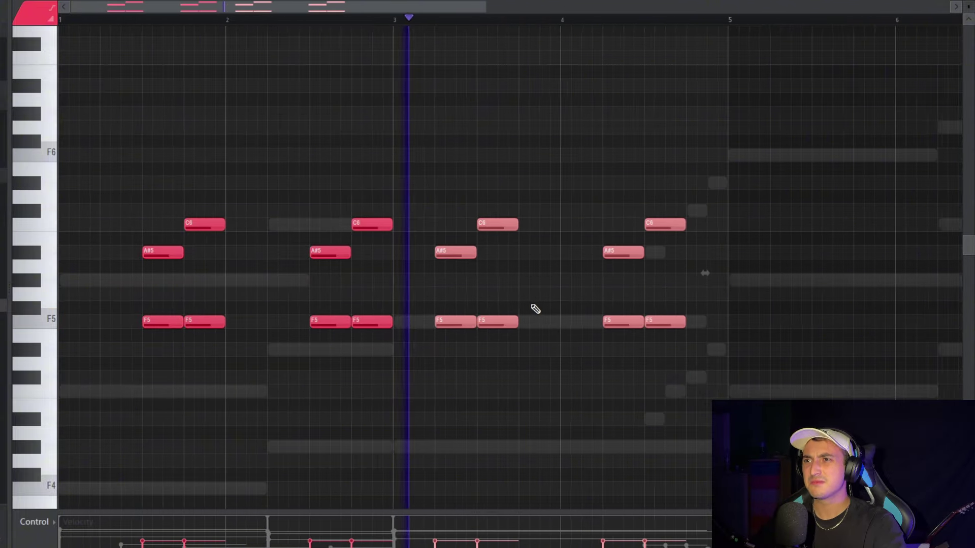
{"action": "scroll", "coordinate": [535, 309], "scroll_direction": "down", "scroll_amount": 1}
{"action": "left_click_drag", "start_coordinate": [503, 315], "coordinate": [541, 315]}
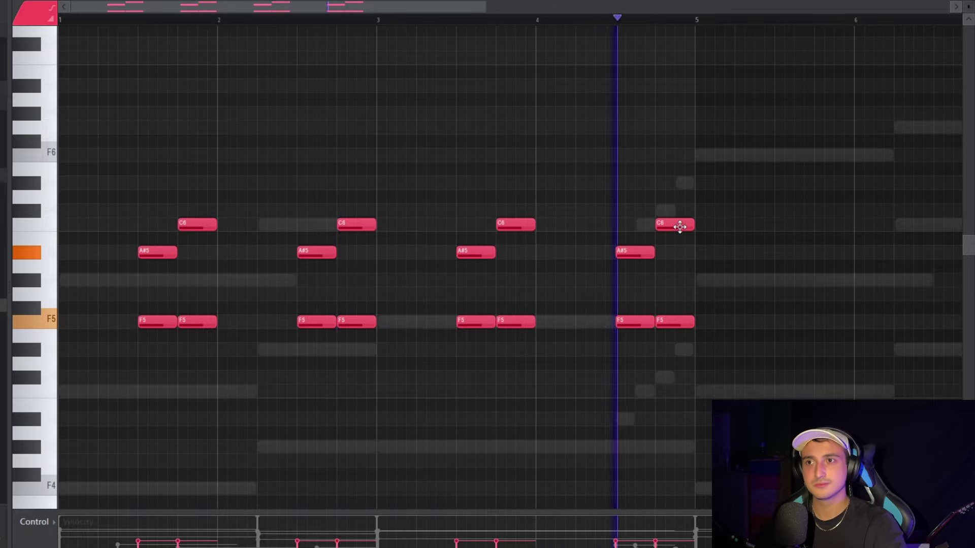
{"action": "left_click", "coordinate": [536, 21]}
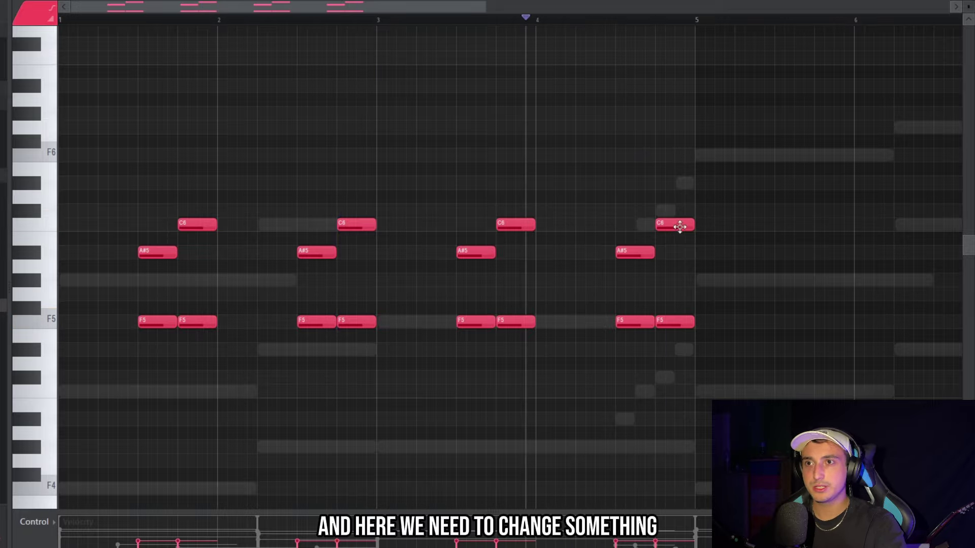
Lower the upper note of bar four's last pair to G#5 and play the Analog Lab V phrase.
{"action": "left_click_drag", "start_coordinate": [679, 227], "coordinate": [674, 263]}
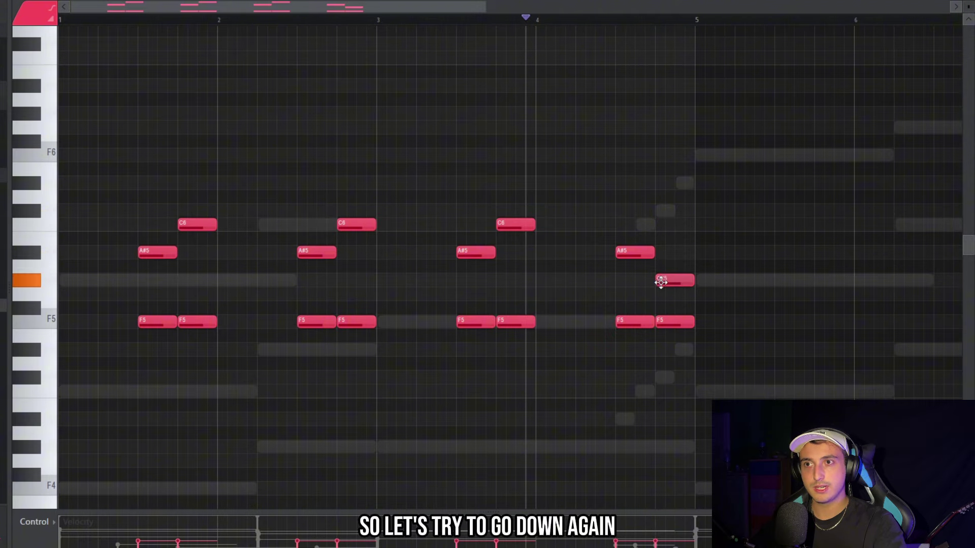
{"action": "scroll", "coordinate": [661, 282], "scroll_direction": "down", "scroll_amount": 3}
{"action": "key", "text": "space"}
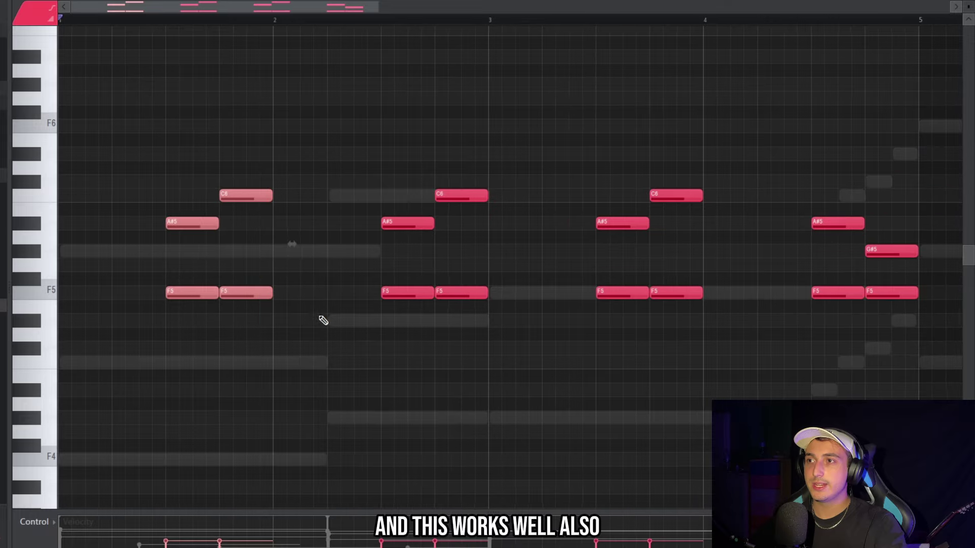
{"action": "left_click_drag", "start_coordinate": [129, 161], "coordinate": [61, 327]}
{"action": "left_click_drag", "start_coordinate": [159, 147], "coordinate": [69, 350]}
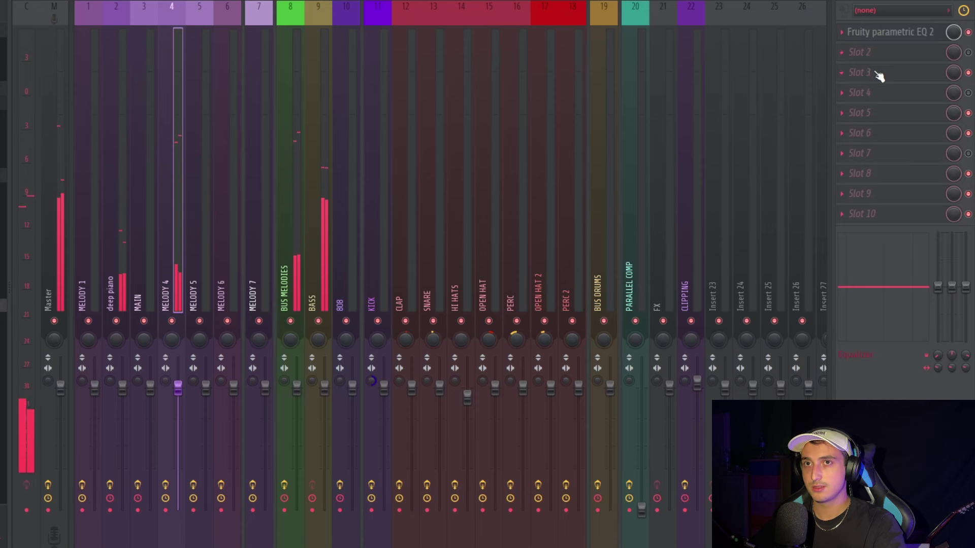
Add Fruity Reeverb 2 to slot 3 of the MELODY 4 mixer track.
{"action": "left_click", "coordinate": [878, 75]}
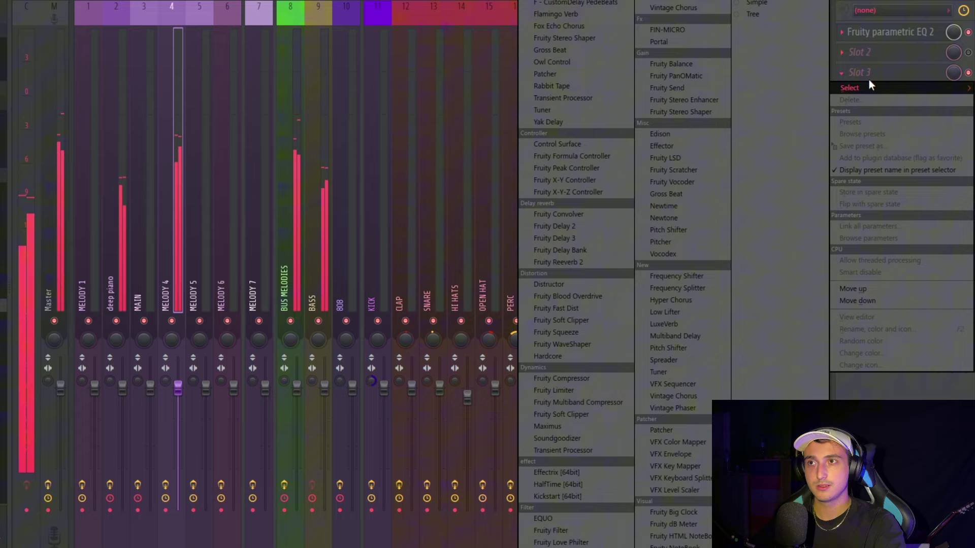
{"action": "left_click", "coordinate": [581, 263]}
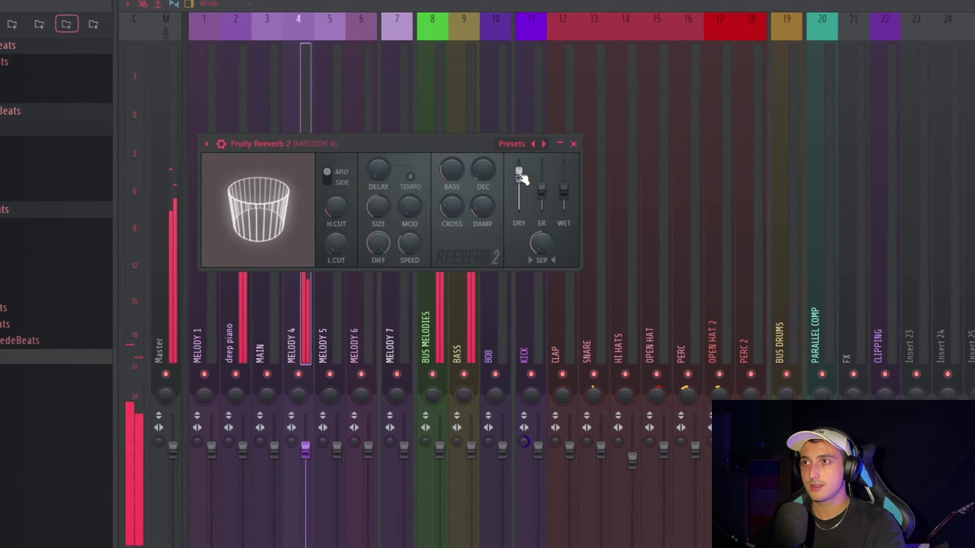
{"action": "left_click", "coordinate": [580, 146]}
{"action": "left_click", "coordinate": [967, 76]}
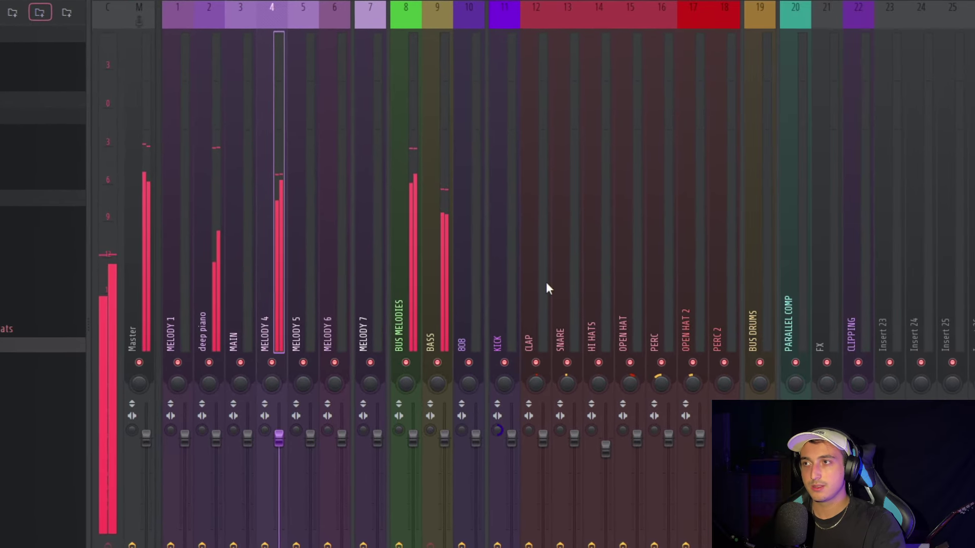
Raise the low cut and lower the high cut in MELODY 4's Fruity Parametric EQ 2, and reduce the track's volume slightly.
{"action": "left_click", "coordinate": [650, 153]}
{"action": "left_click", "coordinate": [651, 170]}
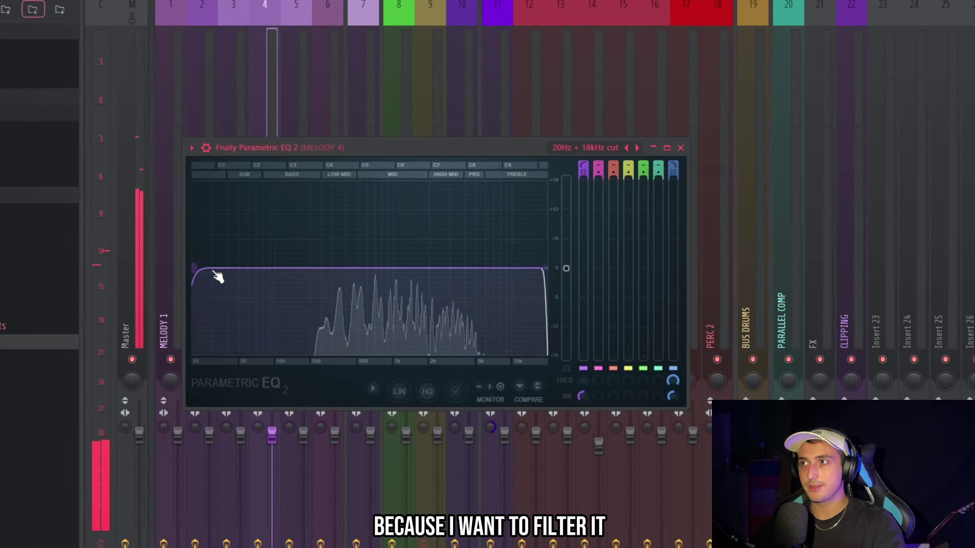
{"action": "left_click_drag", "start_coordinate": [213, 272], "coordinate": [357, 268]}
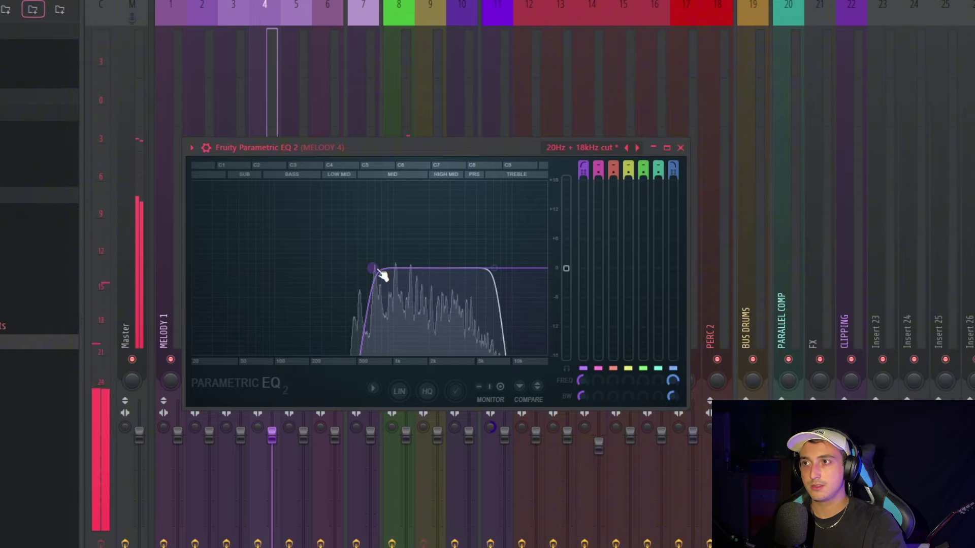
{"action": "key", "text": "Escape"}
{"action": "mouse_move", "coordinate": [272, 434]}
{"action": "left_mouse_down"}
{"action": "mouse_move", "coordinate": [280, 453]}
{"action": "mouse_move", "coordinate": [272, 445]}
{"action": "left_mouse_up"}
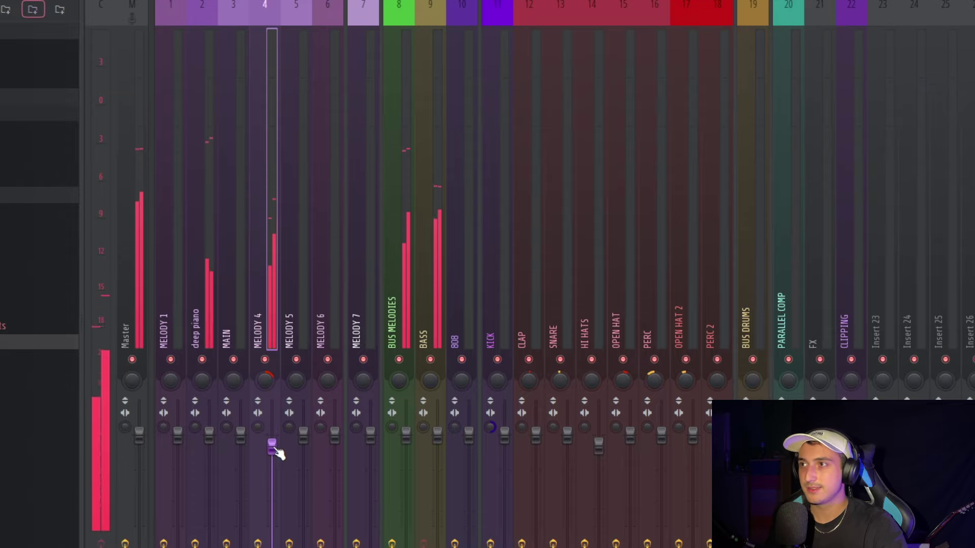
Load a guitar preset in DRILLER and open the instrument's piano roll.
{"action": "key", "text": "F6"}
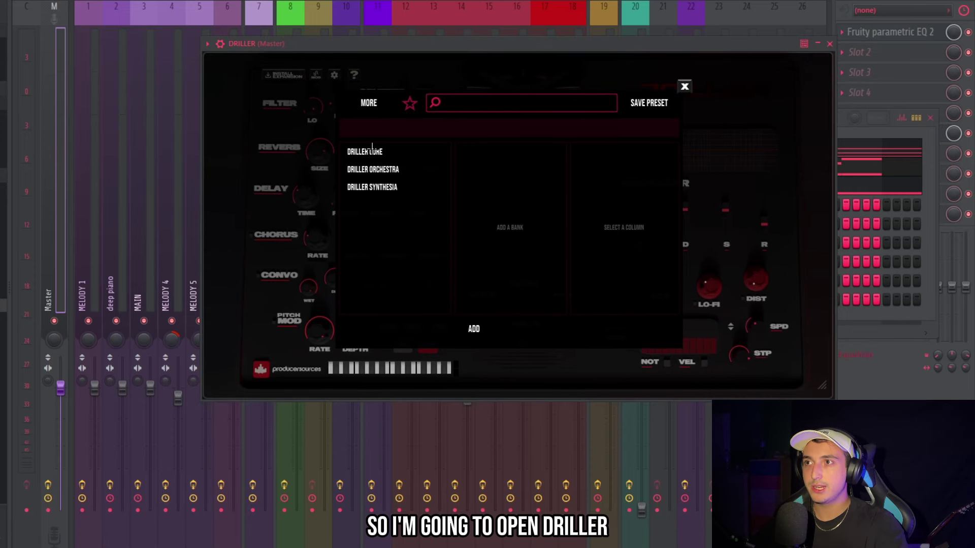
{"action": "left_click", "coordinate": [372, 150]}
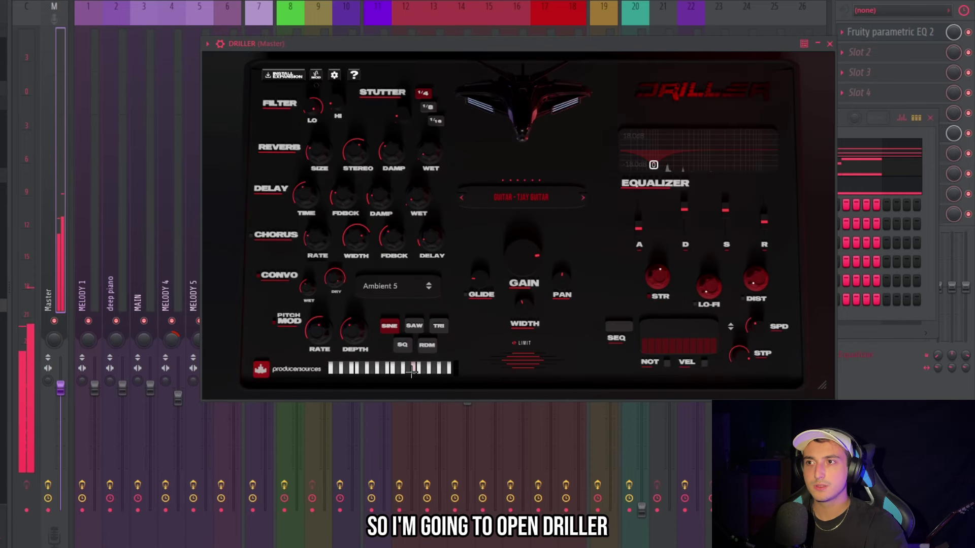
{"action": "left_click", "coordinate": [907, 325]}
{"action": "left_click_drag", "start_coordinate": [283, 232], "coordinate": [143, 187]}
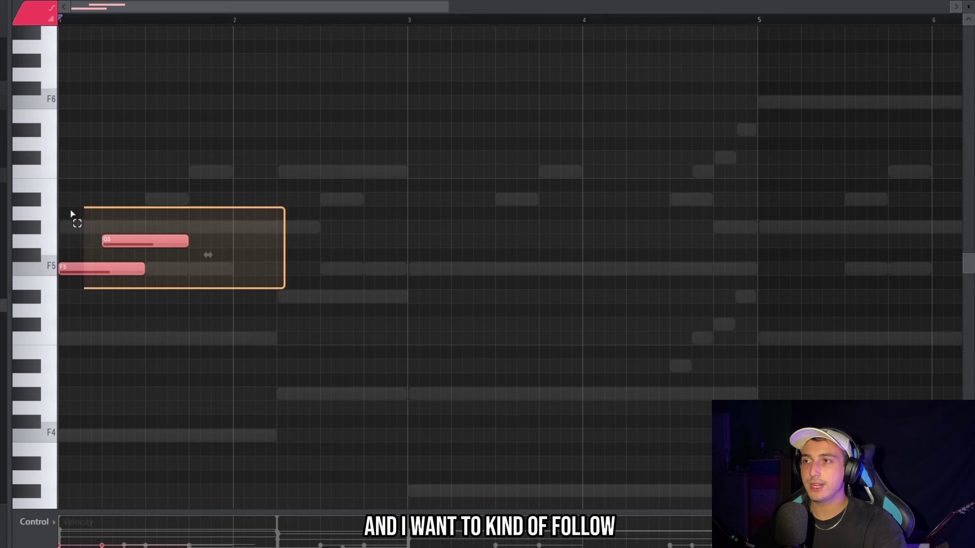
{"action": "scroll", "coordinate": [225, 241], "scroll_direction": "left", "scroll_amount": 2}
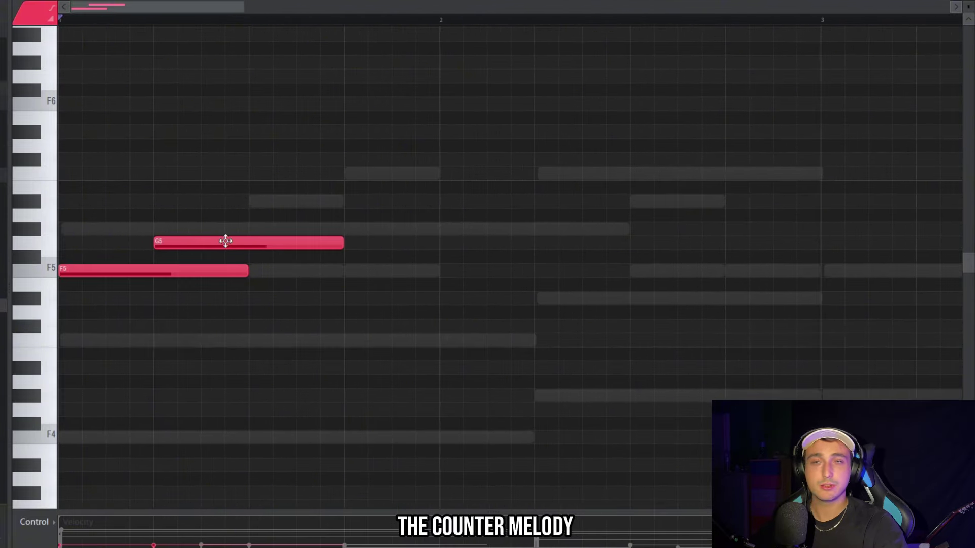
{"action": "key", "text": "space"}
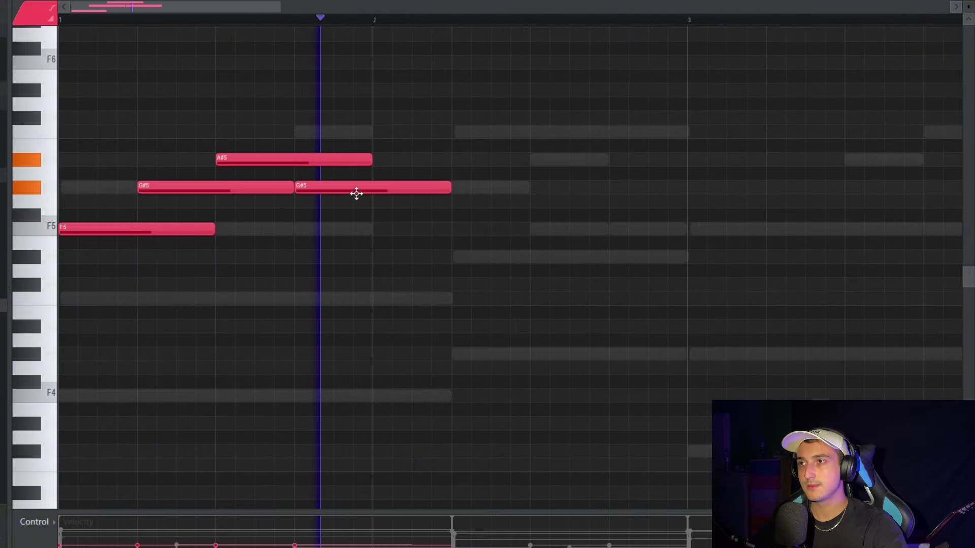
{"action": "right_click", "coordinate": [355, 191]}
{"action": "left_click_drag", "start_coordinate": [414, 247], "coordinate": [264, 167]}
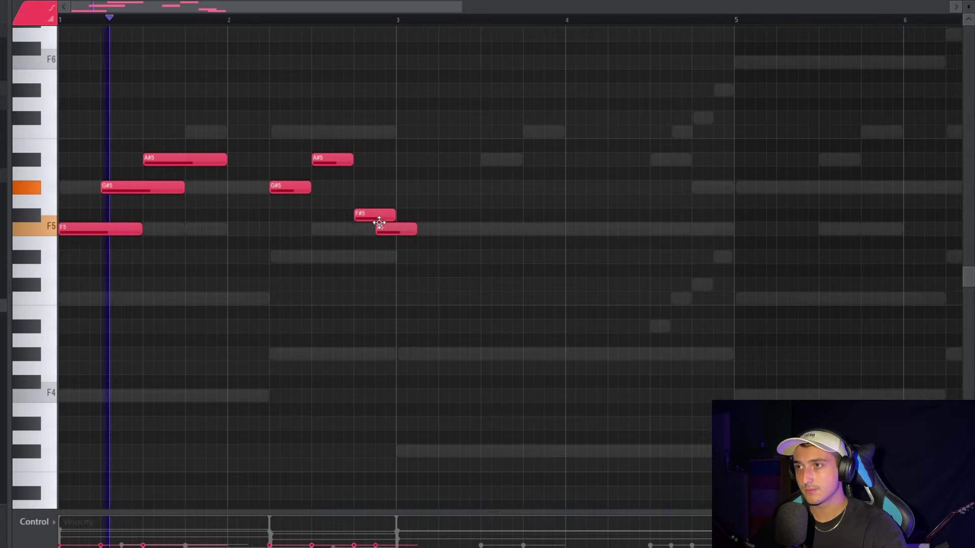
{"action": "right_click", "coordinate": [387, 231]}
{"action": "left_click_drag", "start_coordinate": [378, 215], "coordinate": [378, 134]}
{"action": "key", "text": "space"}
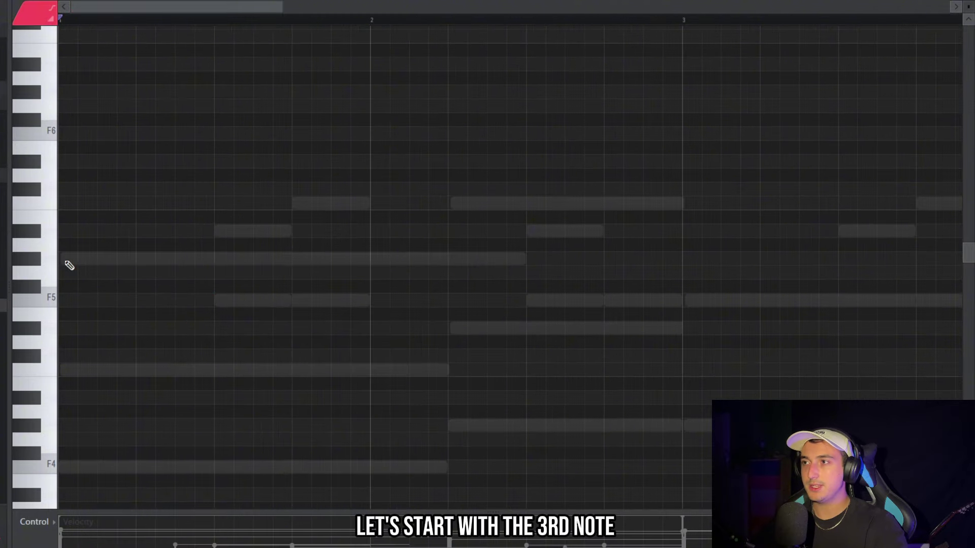
Draw the notes G#6, A#6 and C7 in ascending order across the first bar of the DRILLER part.
{"action": "left_click_drag", "start_coordinate": [95, 259], "coordinate": [135, 259]}
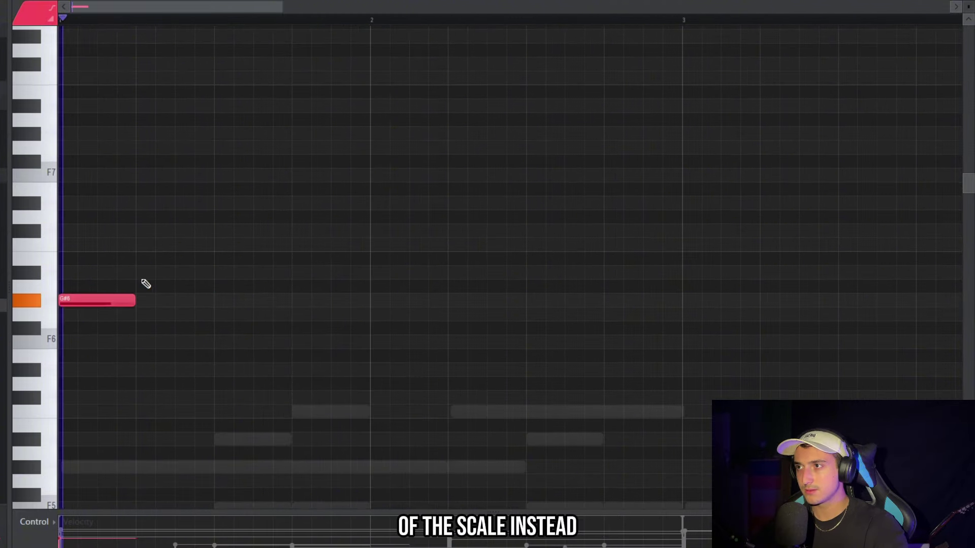
{"action": "left_click", "coordinate": [147, 273]}
{"action": "key", "text": "space"}
{"action": "left_click_drag", "start_coordinate": [180, 271], "coordinate": [218, 272]}
{"action": "left_click", "coordinate": [298, 243]}
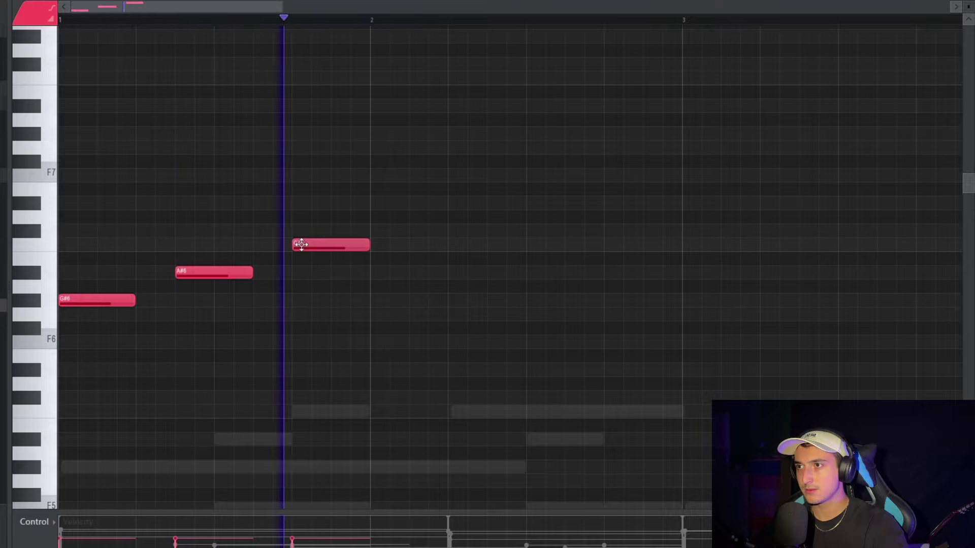
Add A#6 and C7 back to back in the second half of bar two and play the phrase.
{"action": "scroll", "coordinate": [407, 264], "scroll_direction": "down", "scroll_amount": 5}
{"action": "key", "text": "space"}
{"action": "left_click", "coordinate": [502, 161]}
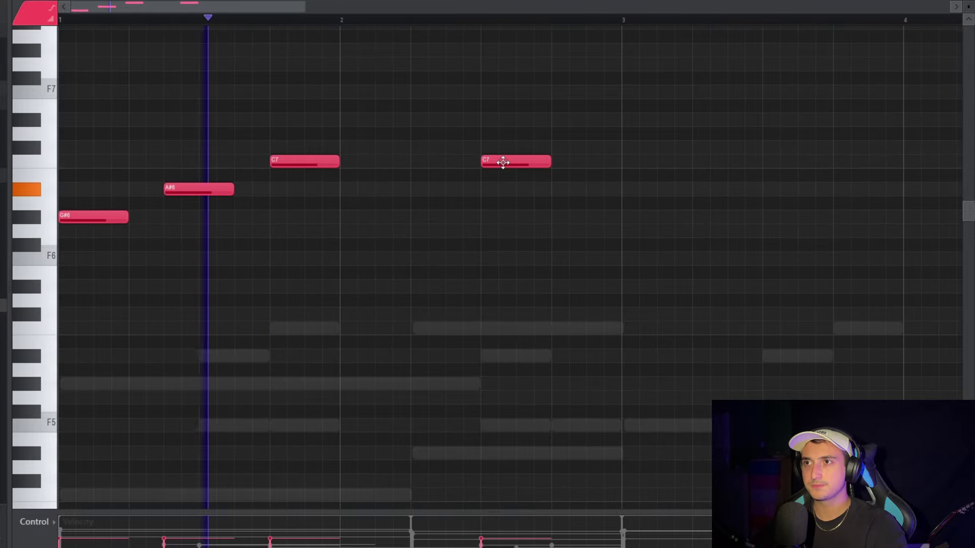
{"action": "left_click_drag", "start_coordinate": [503, 162], "coordinate": [503, 193]}
{"action": "left_click", "coordinate": [561, 161]}
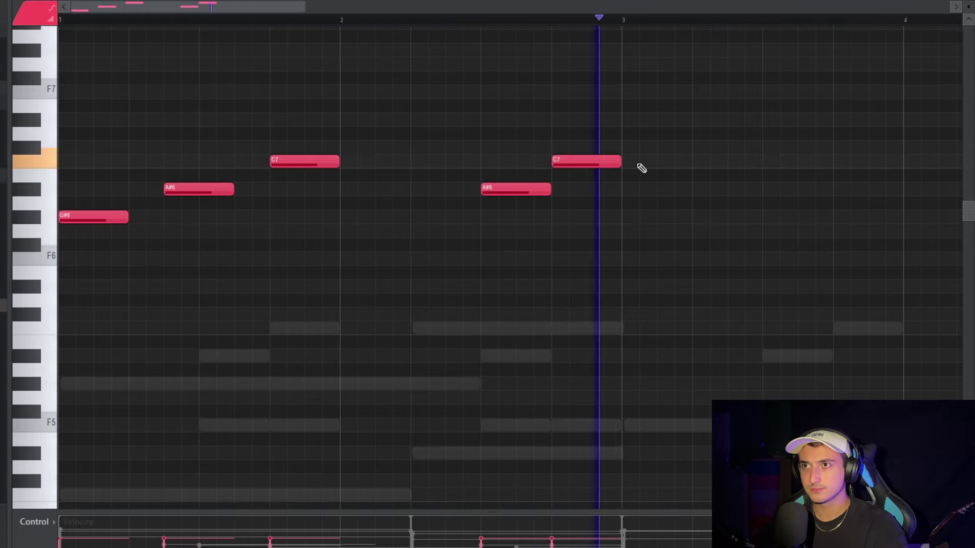
{"action": "scroll", "coordinate": [616, 204], "scroll_direction": "down", "scroll_amount": 2}
{"action": "key", "text": "space"}
{"action": "key", "text": "space"}
Duplicate the two-bar DRILLER phrase into bars three and four and lower its final note to G#6.
{"action": "key", "text": "ctrl+b"}
{"action": "scroll", "coordinate": [609, 219], "scroll_direction": "down", "scroll_amount": 1}
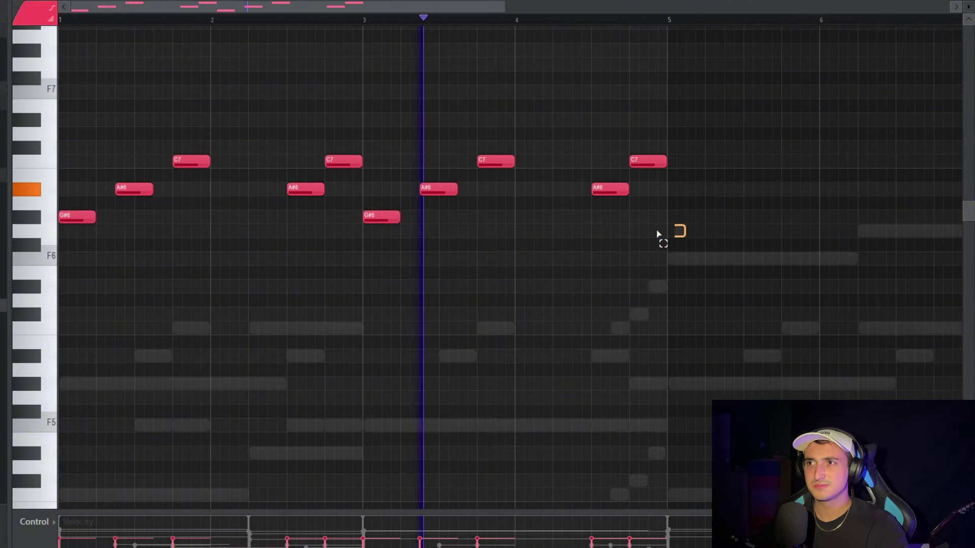
{"action": "left_click_drag", "start_coordinate": [648, 161], "coordinate": [649, 220]}
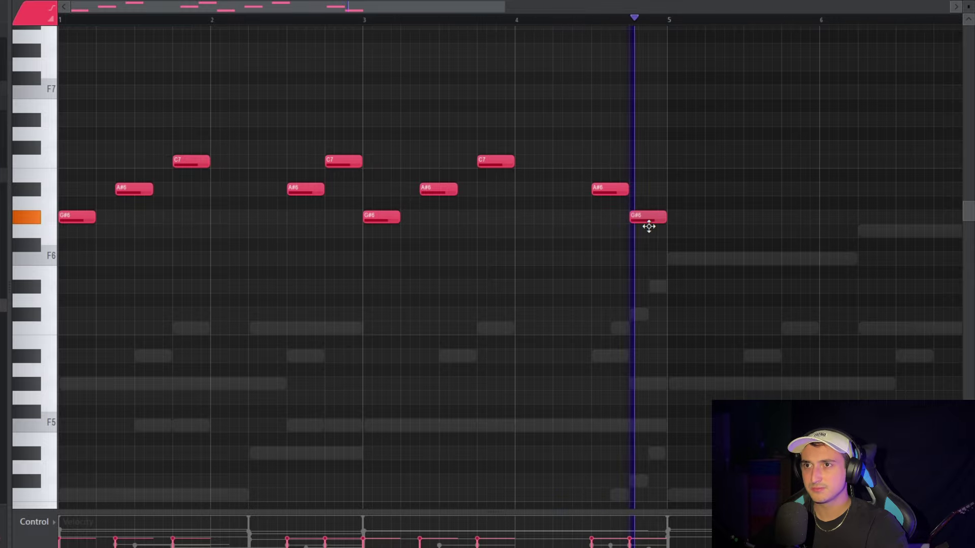
Duplicate the four-bar DRILLER phrase into bars five to eight.
{"action": "key", "text": "ctrl+b"}
{"action": "scroll", "coordinate": [778, 276], "scroll_direction": "down", "scroll_amount": 2}
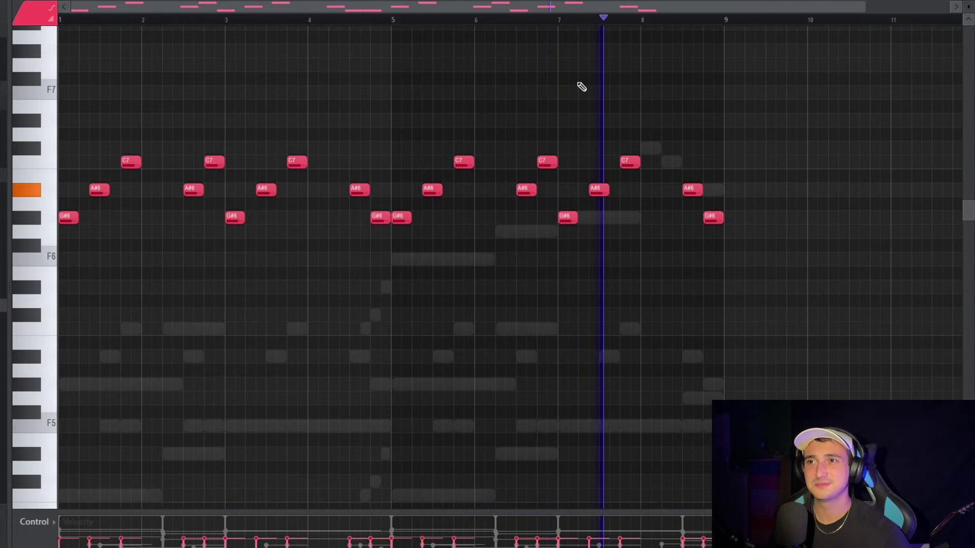
Add Flamingo Verb to slot 2 of the MELODY 6 mixer track and reduce its mix level.
{"action": "key", "text": "F9"}
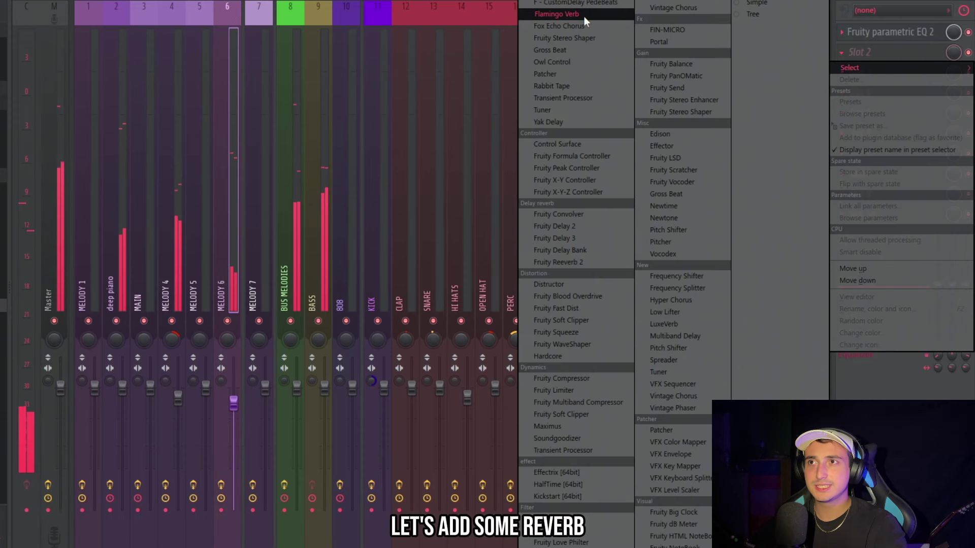
{"action": "left_click", "coordinate": [583, 16]}
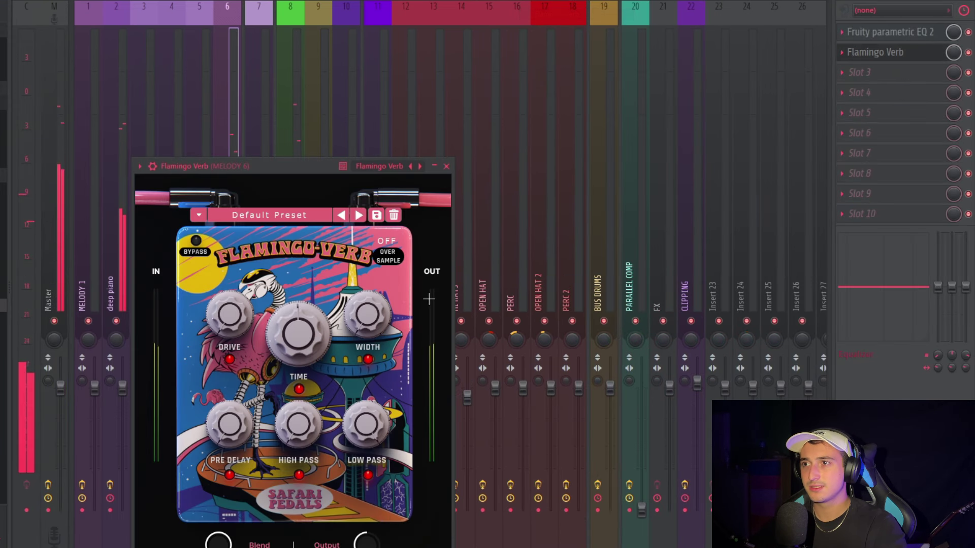
{"action": "key", "text": "Escape"}
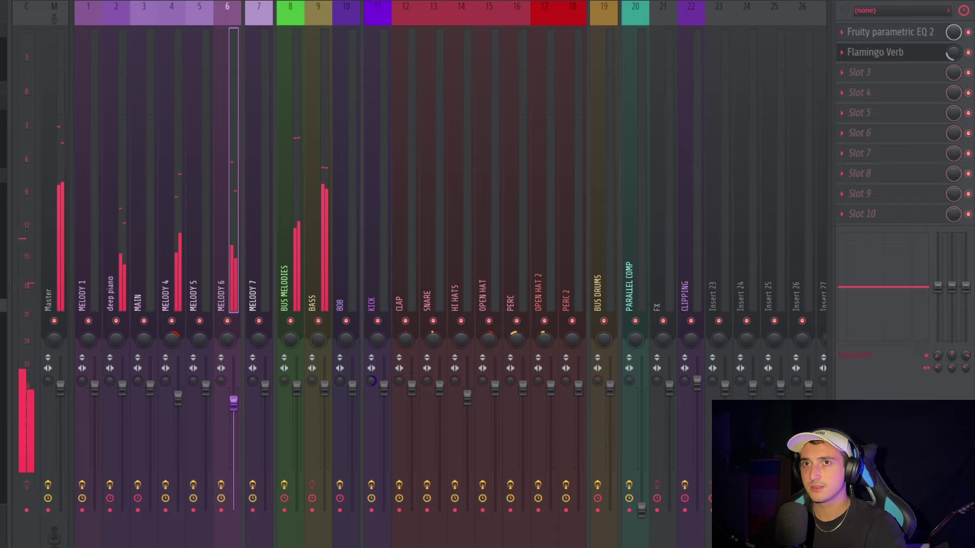
Add Fruity Chorus and Fox Echo Chorus to MELODY 6, using the 80s Silver fox delay preset in Fox Echo Chorus.
{"action": "left_click", "coordinate": [901, 81]}
{"action": "left_click", "coordinate": [587, 26]}
{"action": "left_click", "coordinate": [560, 26]}
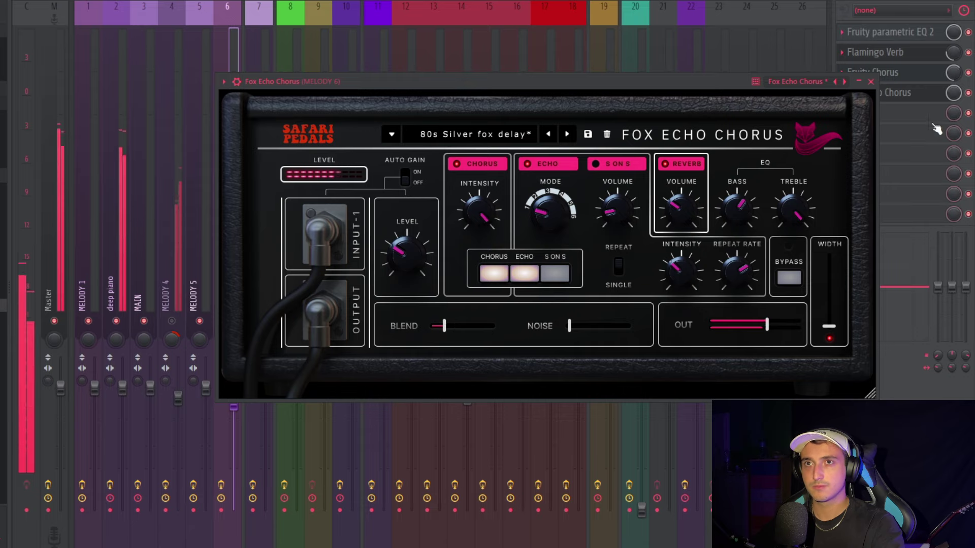
{"action": "left_click", "coordinate": [967, 87]}
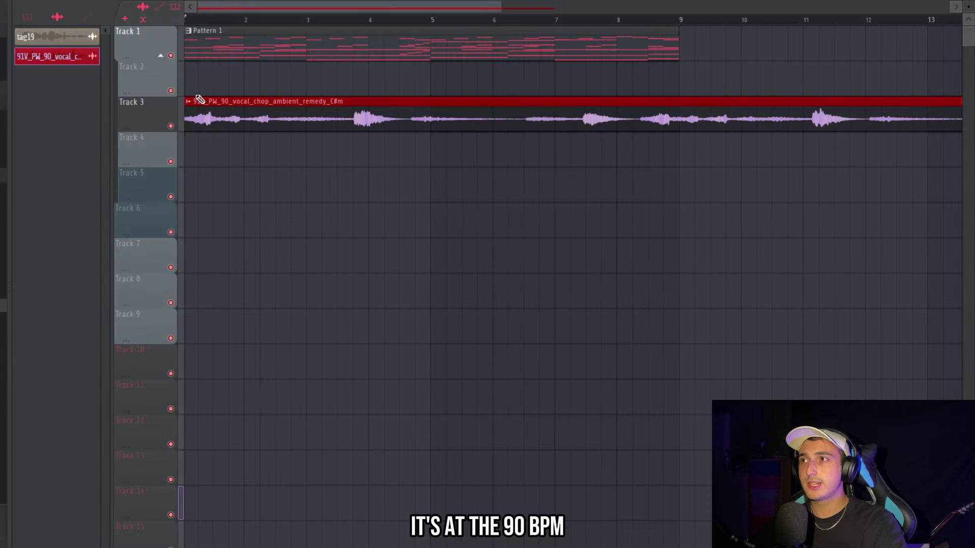
Fit the vocal chop clip on Track 3 to the project tempo using a source tempo of 90 BPM, and play it.
{"action": "left_click", "coordinate": [187, 102]}
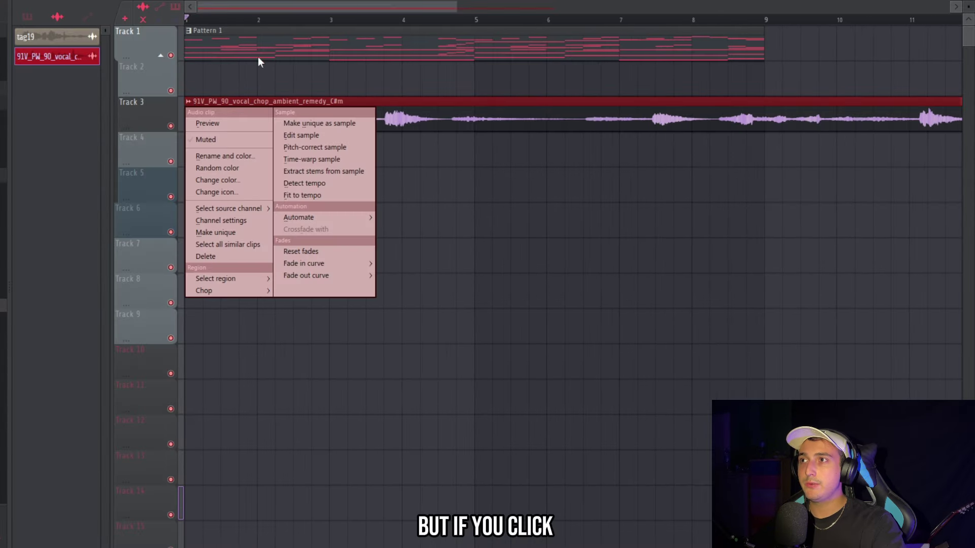
{"action": "left_click", "coordinate": [293, 195]}
{"action": "left_click", "coordinate": [390, 391]}
{"action": "type", "text": "90"}
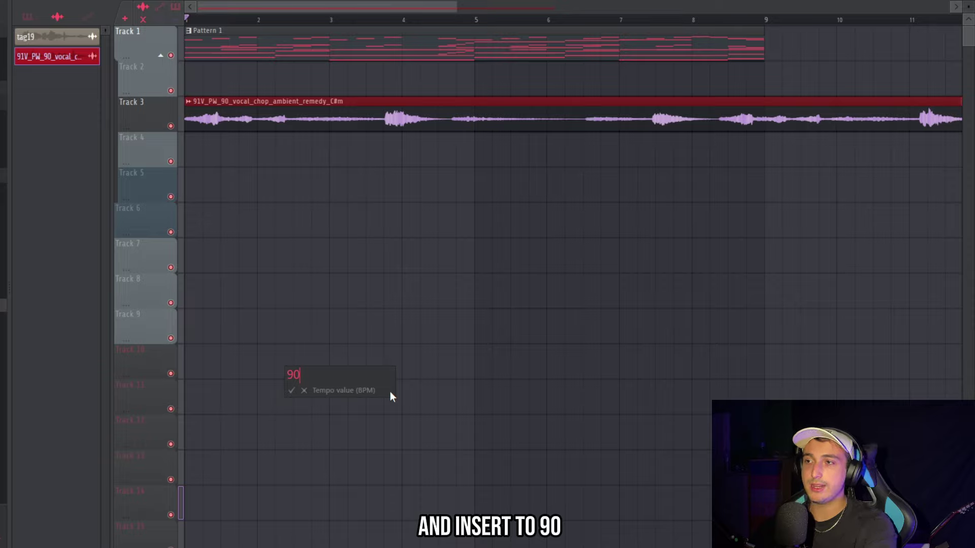
{"action": "key", "text": "Return"}
{"action": "key", "text": "space"}
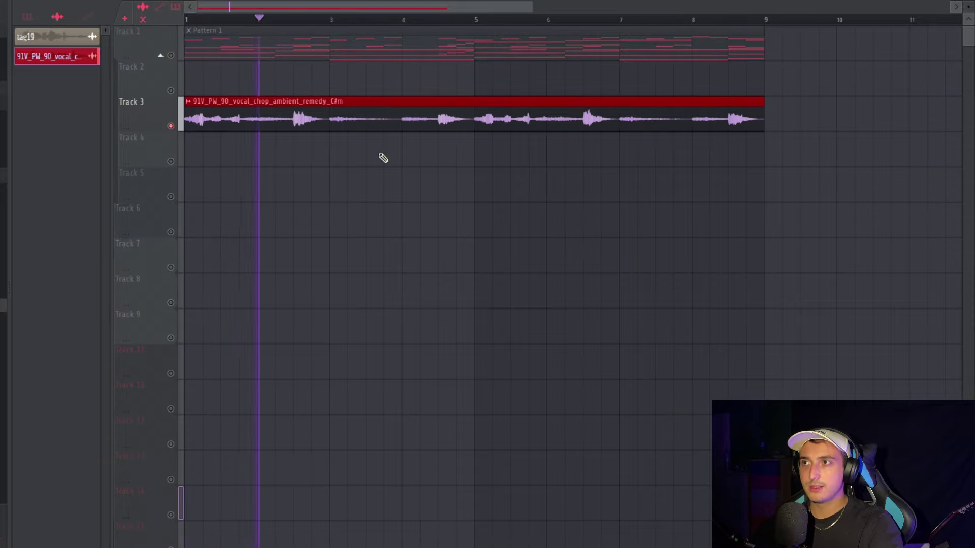
{"action": "key", "text": "space"}
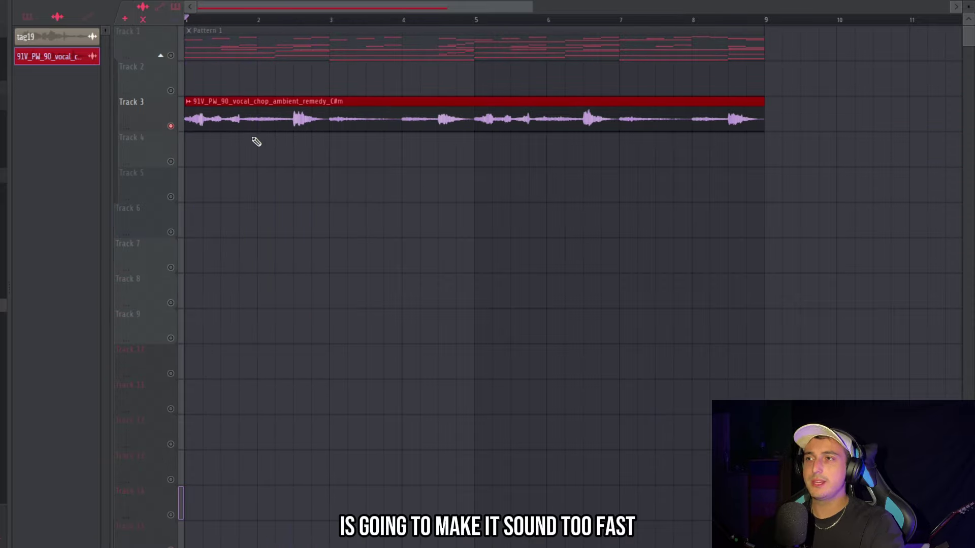
Refit the vocal chop clip to the project tempo using a source tempo of 180 BPM and play it with the pattern.
{"action": "left_click", "coordinate": [195, 105]}
{"action": "left_click", "coordinate": [315, 277]}
{"action": "type", "text": "180"}
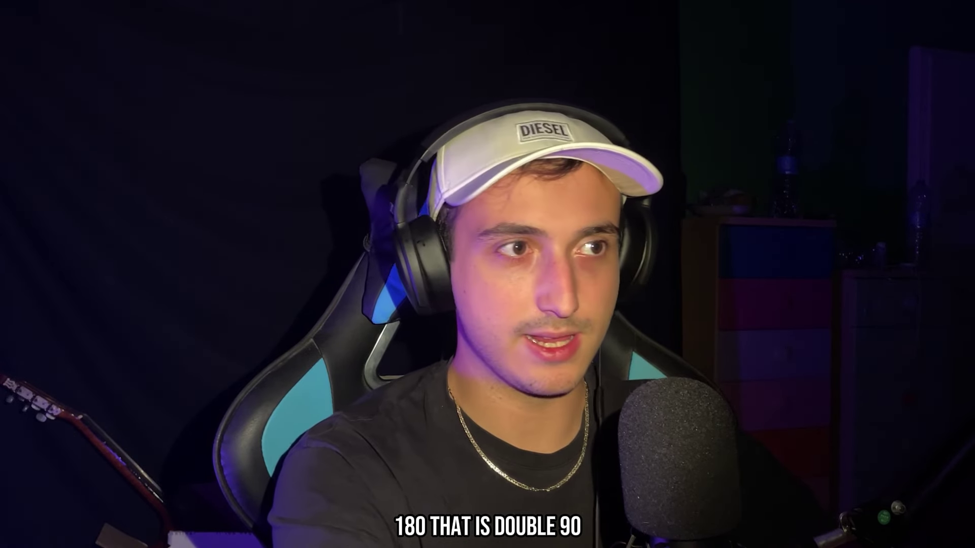
{"action": "key", "text": "Return"}
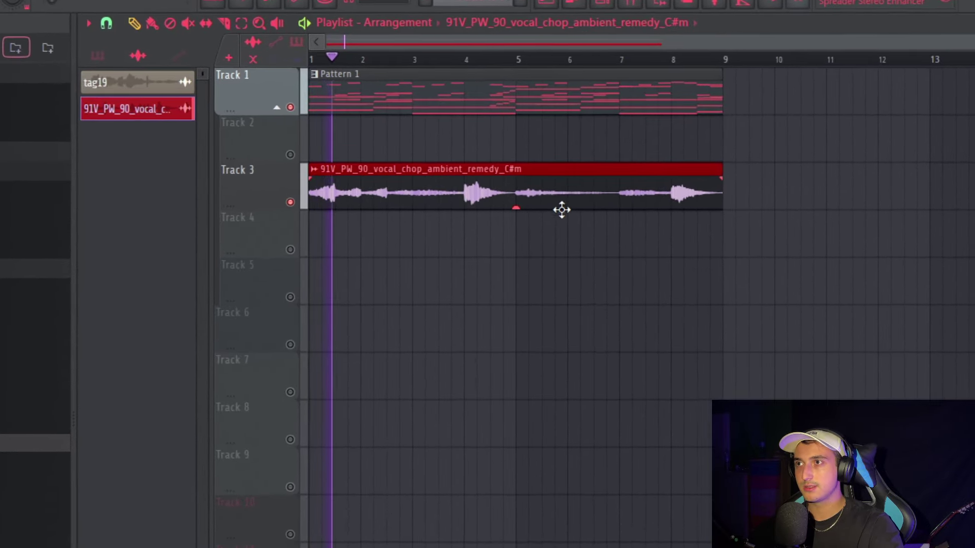
{"action": "double_click", "coordinate": [503, 136]}
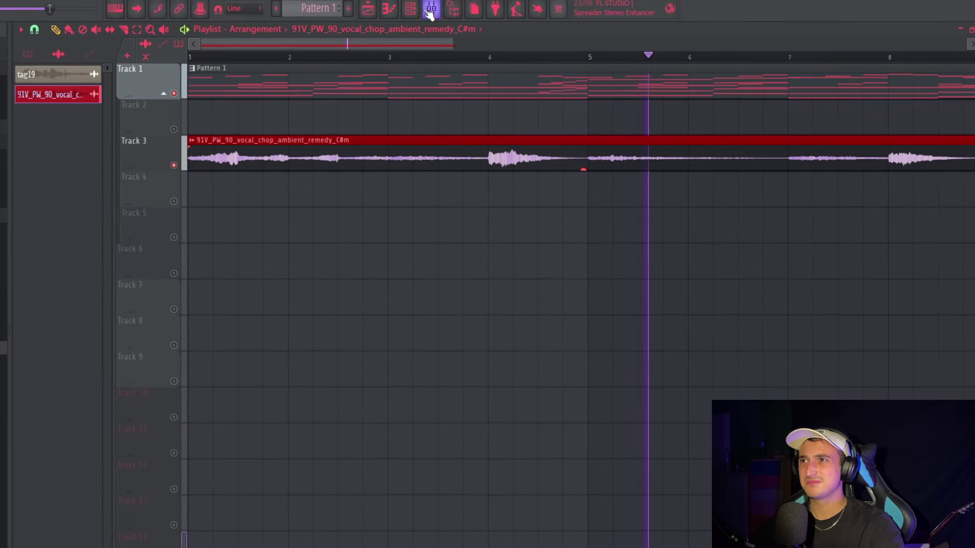
Check the effects and levels of the MELODY 1 mixer track while the loop plays, and return to the playlist.
{"action": "left_click", "coordinate": [458, 4]}
{"action": "left_click", "coordinate": [342, 171]}
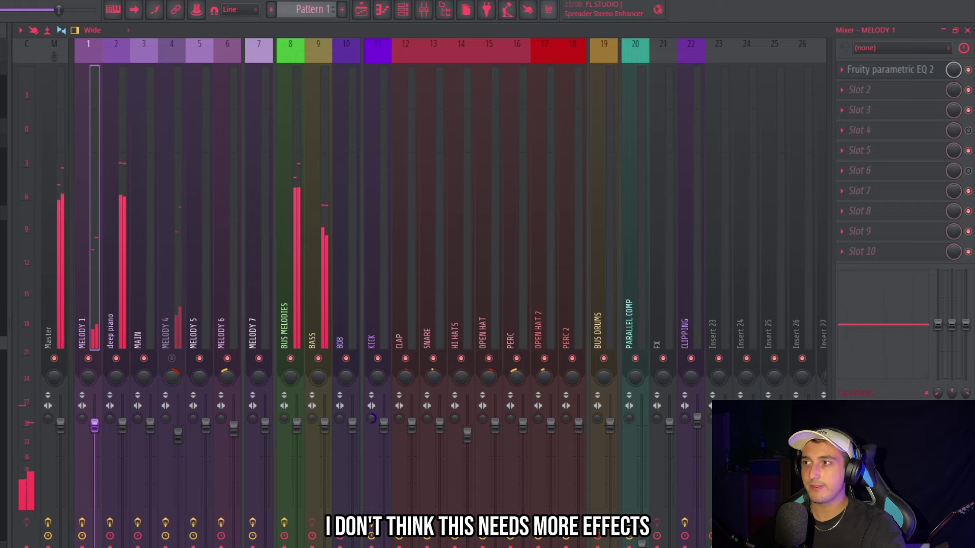
{"action": "left_click", "coordinate": [369, 9]}
{"action": "left_click", "coordinate": [403, 9]}
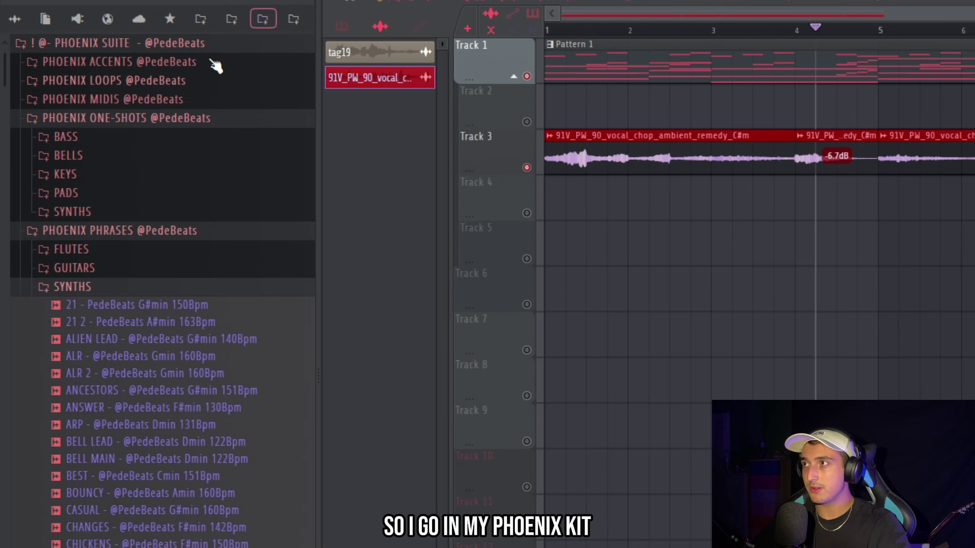
Place the LIGHTWORK D#min 140Bpm loop from the PHOENIX kit's synth phrases at bar 1 on Track 4.
{"action": "scroll", "coordinate": [134, 325], "scroll_direction": "down", "scroll_amount": 10}
{"action": "left_click_drag", "start_coordinate": [162, 426], "coordinate": [835, 223]}
{"action": "double_click", "coordinate": [832, 198]}
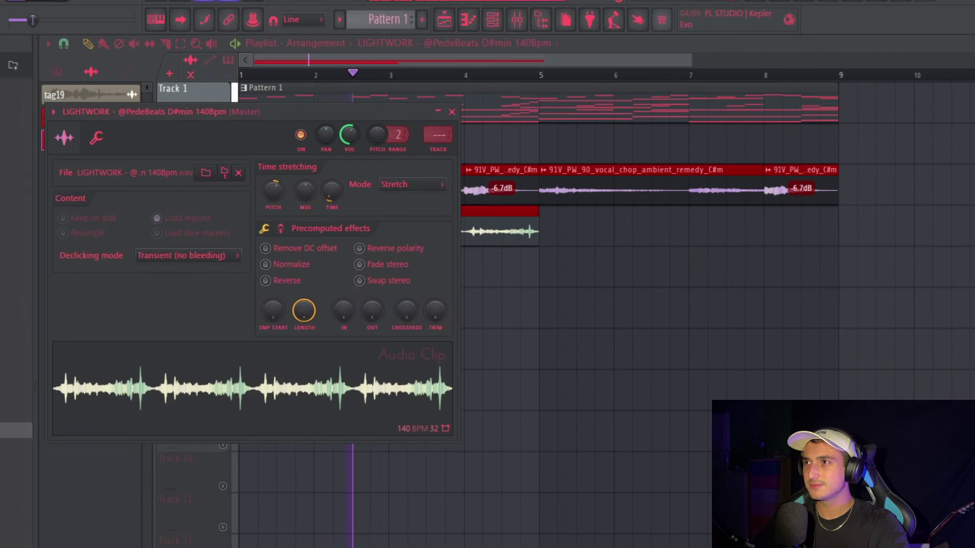
{"action": "left_click", "coordinate": [452, 112]}
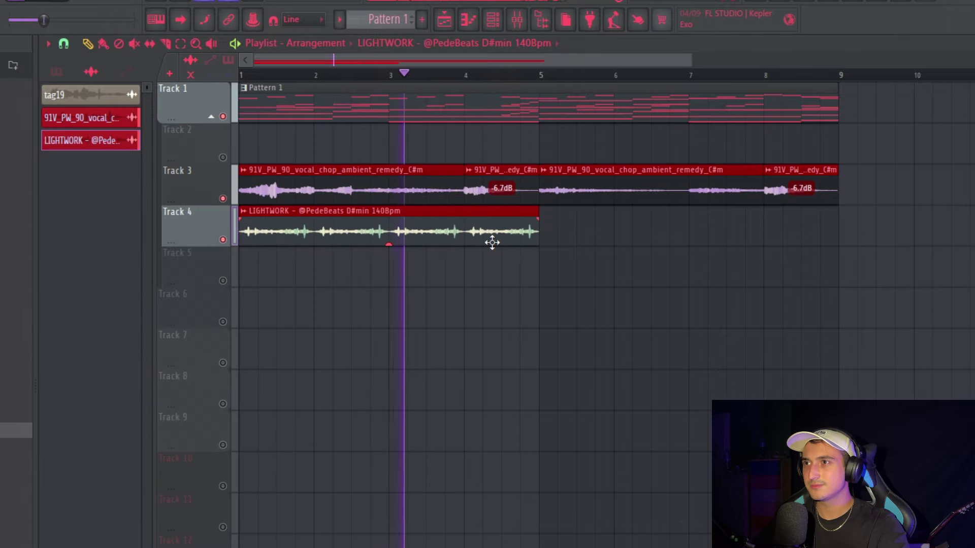
Duplicate the LIGHTWORK clip into bars 5–8 and route its channel to mixer track 1.
{"action": "key", "text": "ctrl+b"}
{"action": "scroll", "coordinate": [509, 277], "scroll_direction": "down", "scroll_amount": 2}
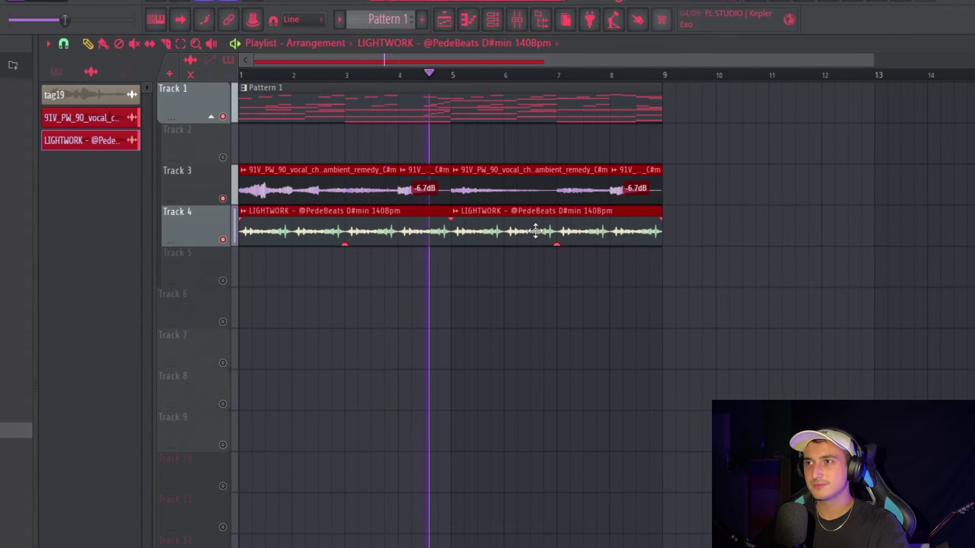
{"action": "double_click", "coordinate": [544, 231]}
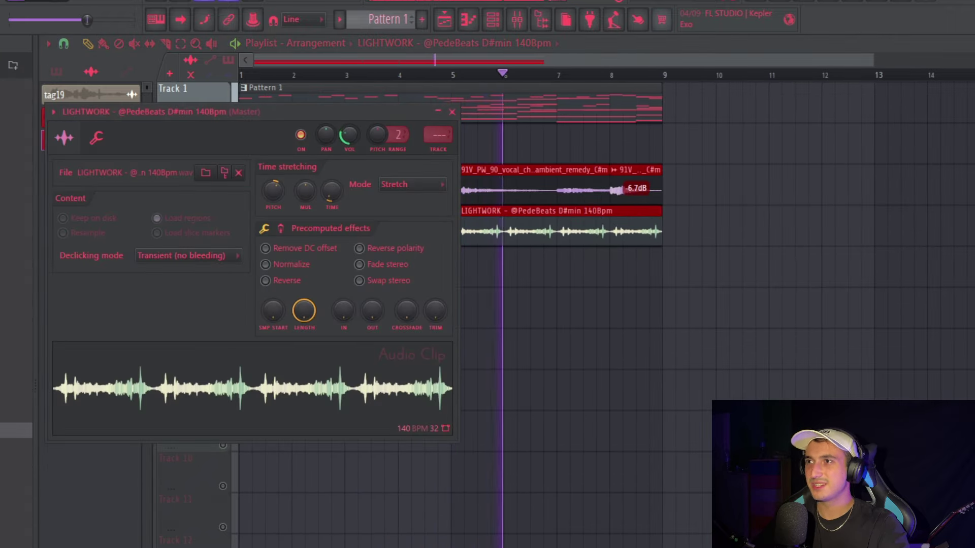
{"action": "left_click_drag", "start_coordinate": [446, 135], "coordinate": [446, 130]}
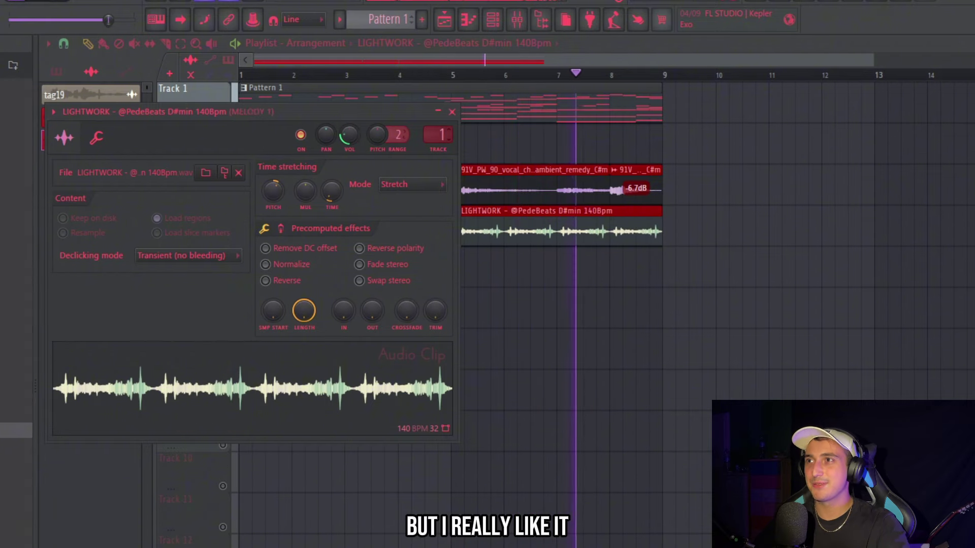
Load the 20Hz + 18kHz cut preset in MAIN's Fruity parametric EQ 2, lower the high cut to about 5 kHz and raise the low cut.
{"action": "key", "text": "F9"}
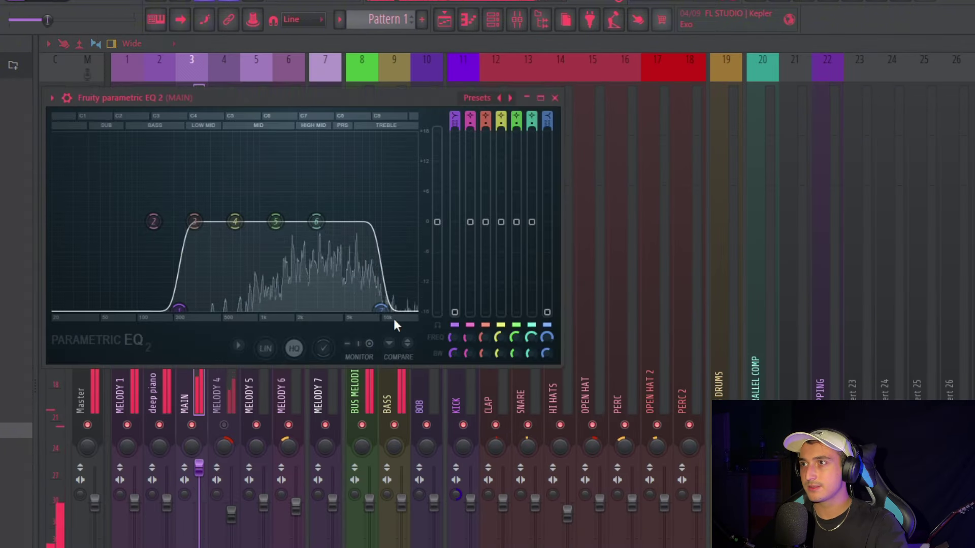
{"action": "left_click_drag", "start_coordinate": [396, 320], "coordinate": [358, 308]}
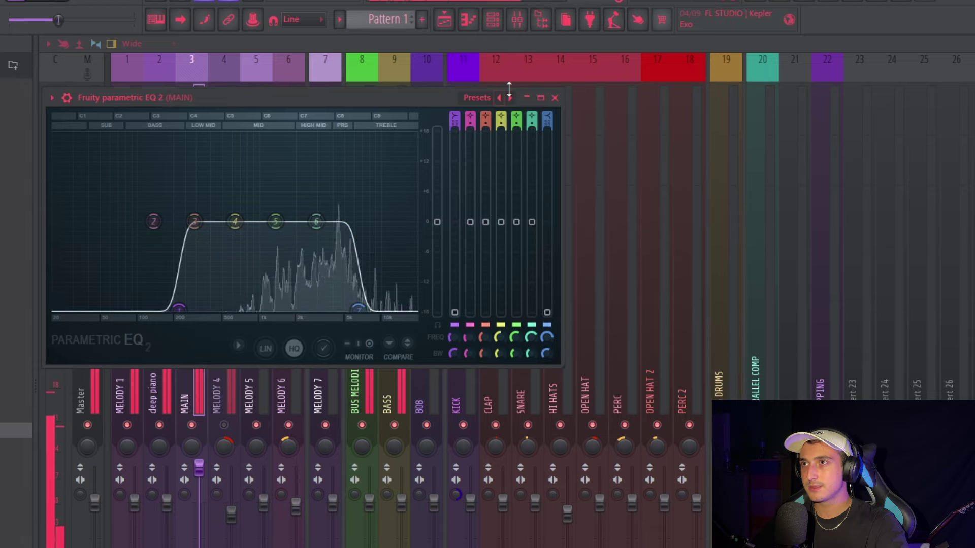
{"action": "left_click", "coordinate": [510, 97]}
{"action": "left_click", "coordinate": [544, 122]}
{"action": "left_click_drag", "start_coordinate": [410, 222], "coordinate": [349, 223]}
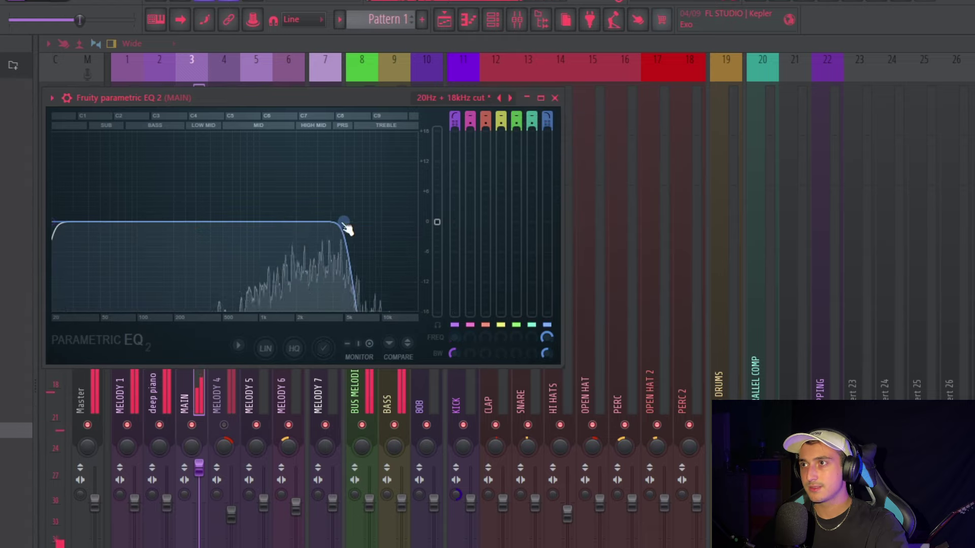
{"action": "left_click_drag", "start_coordinate": [54, 222], "coordinate": [248, 221]}
{"action": "left_click_drag", "start_coordinate": [343, 222], "coordinate": [346, 222]}
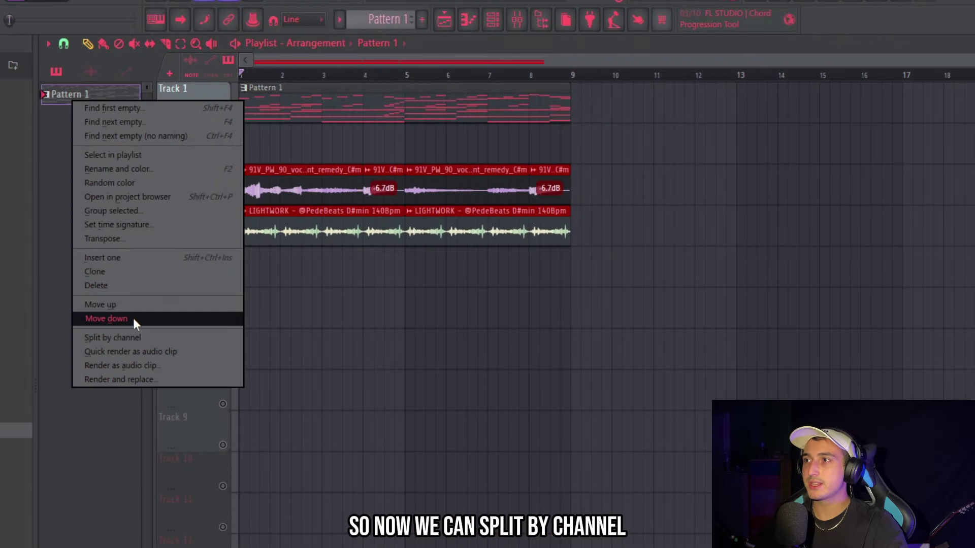
Split Pattern 1 by channel and place the Close Grand piano clip over bars 1–8 on Track 5.
{"action": "left_click", "coordinate": [122, 338]}
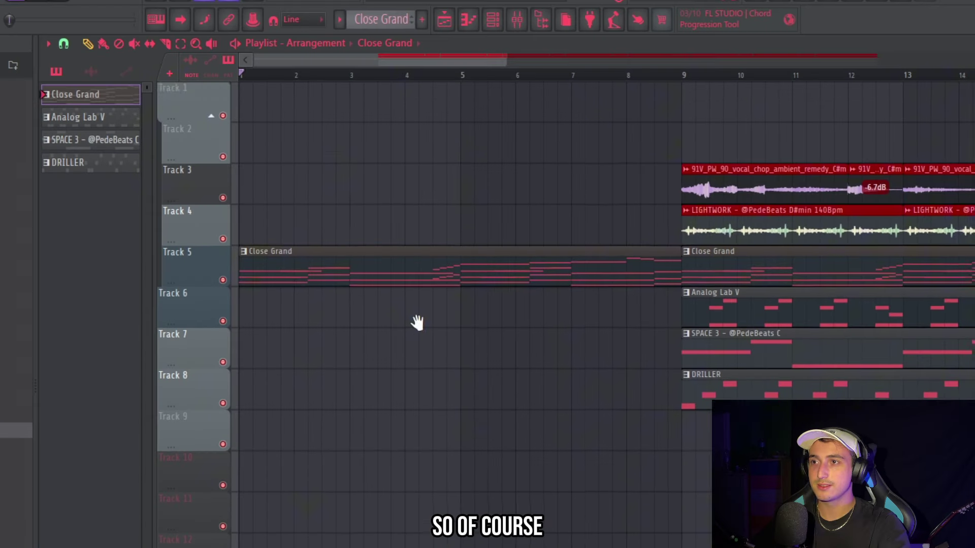
{"action": "scroll", "coordinate": [383, 338], "scroll_direction": "down", "scroll_amount": 3}
{"action": "left_click", "coordinate": [291, 233]}
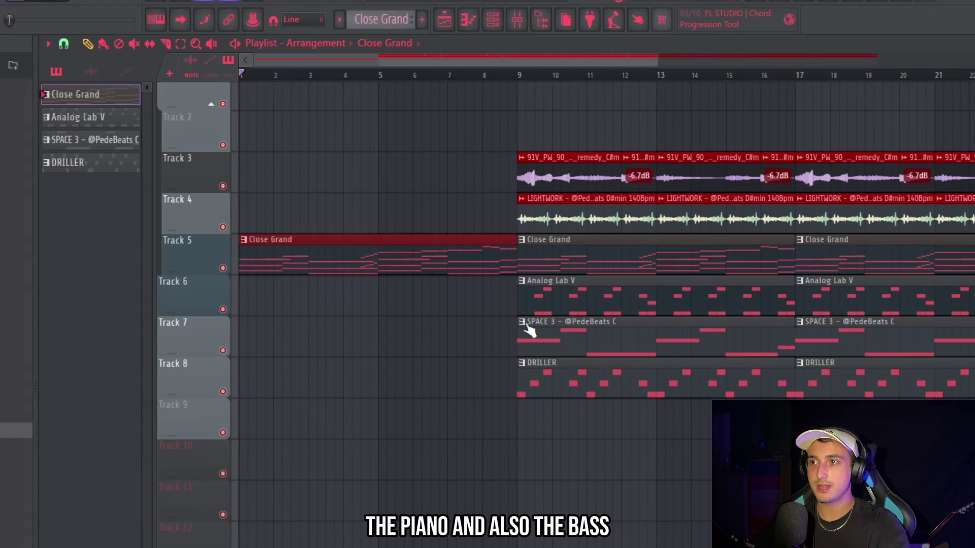
Copy the SPACE 3 bass clip on Track 7 and the vocal chop clips on Track 3 into bars 1–8.
{"action": "left_click_drag", "start_coordinate": [528, 330], "coordinate": [253, 329]}
{"action": "scroll", "coordinate": [461, 413], "scroll_direction": "up", "scroll_amount": 3}
{"action": "scroll", "coordinate": [435, 435], "scroll_direction": "down", "scroll_amount": 2}
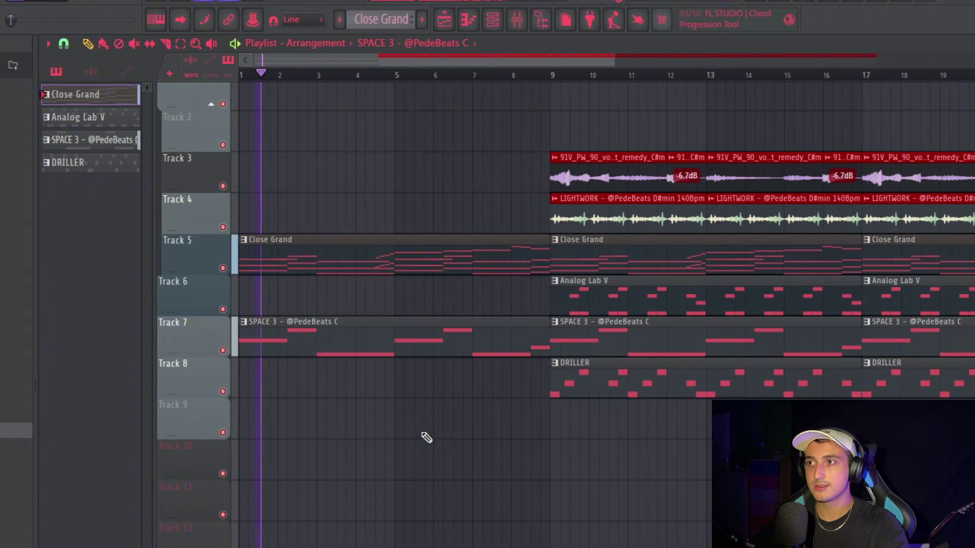
{"action": "left_click_drag", "start_coordinate": [670, 175], "coordinate": [154, 182]}
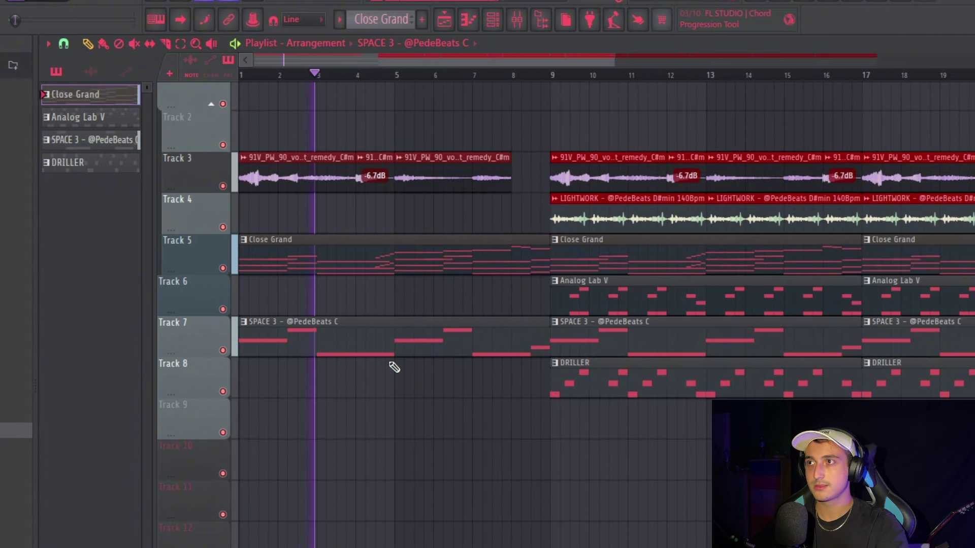
{"action": "key", "text": "space"}
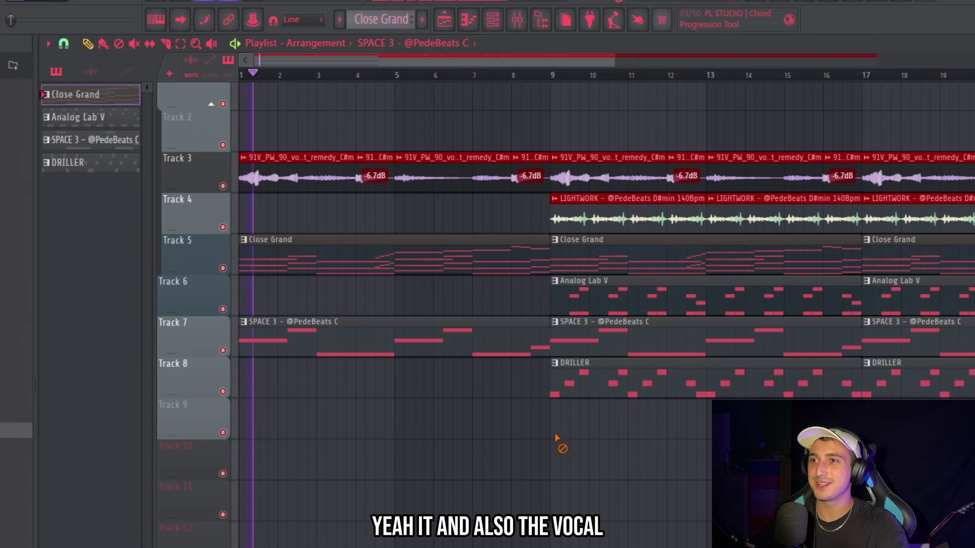
Delete the Analog Lab V, DRILLER and SPACE 3 clips from bars 9–16.
{"action": "right_click", "coordinate": [599, 305]}
{"action": "right_click", "coordinate": [625, 386]}
{"action": "right_click", "coordinate": [691, 345]}
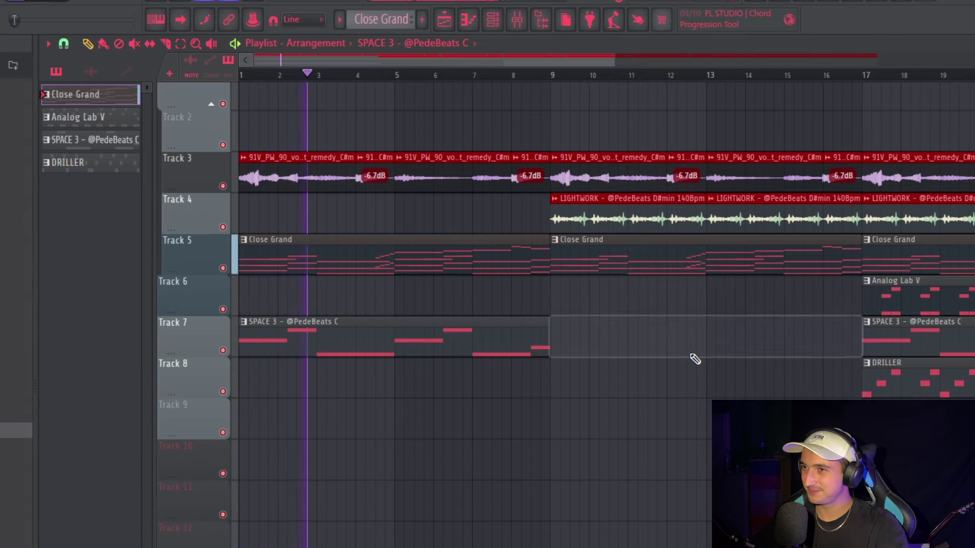
{"action": "scroll", "coordinate": [406, 335], "scroll_direction": "down", "scroll_amount": 1}
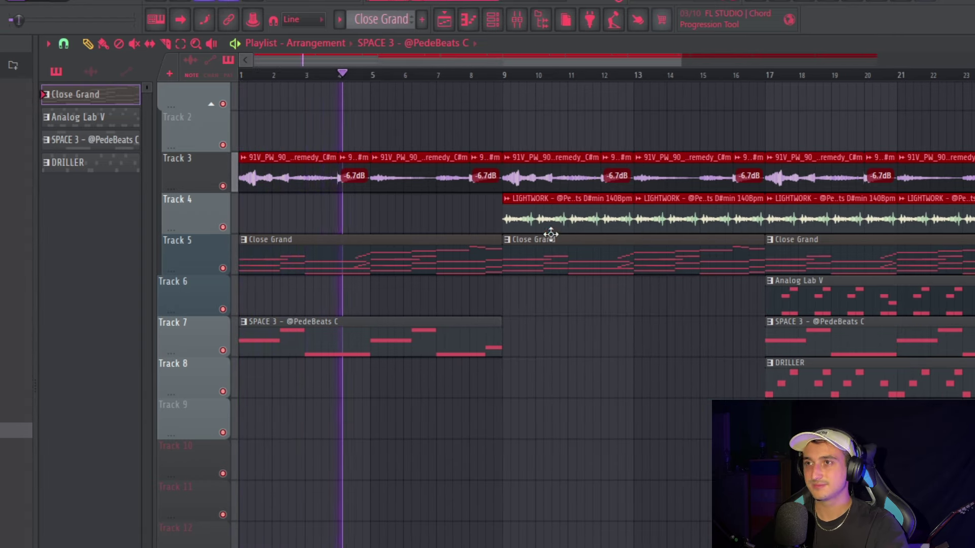
Place a LIGHTWORK clip at bar 5 on Track 4 and delete the LIGHTWORK clips from bars 9–16.
{"action": "left_click_drag", "start_coordinate": [550, 234], "coordinate": [419, 224]}
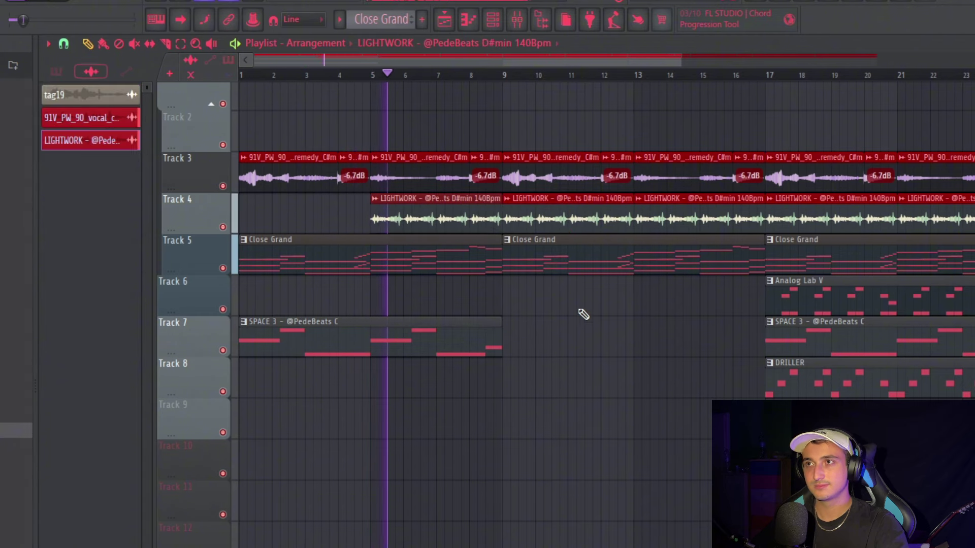
{"action": "right_click", "coordinate": [552, 224]}
{"action": "right_click", "coordinate": [696, 223]}
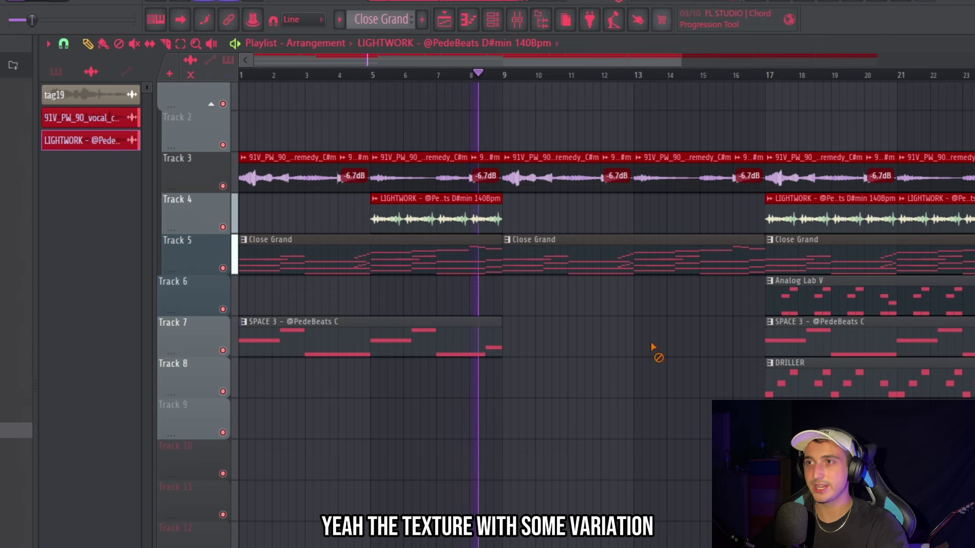
Delete the vocal chop clips from bars 9–16 on Track 3 and put an Analog Lab V clip there on Track 6.
{"action": "right_click", "coordinate": [553, 175]}
{"action": "right_click", "coordinate": [619, 175]}
{"action": "right_click", "coordinate": [710, 175]}
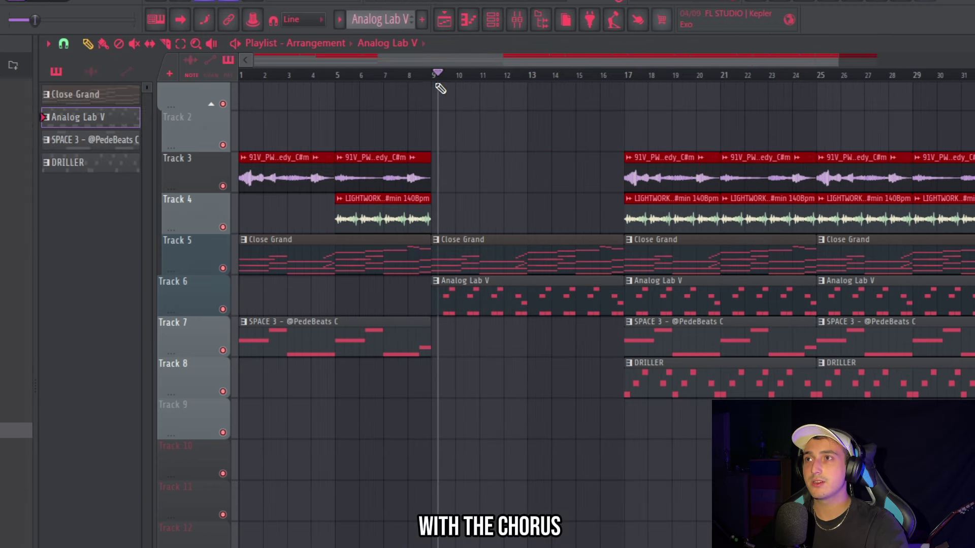
Play the arrangement from bar 8 to check the transition into the section starting at bar 9.
{"action": "key", "text": "space"}
{"action": "scroll", "coordinate": [501, 337], "scroll_direction": "up", "scroll_amount": 3}
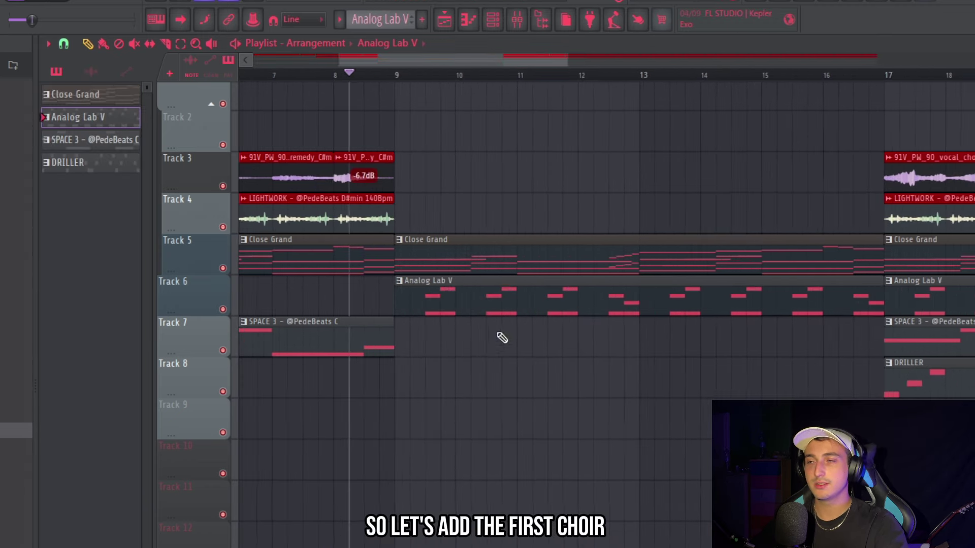
{"action": "scroll", "coordinate": [495, 353], "scroll_direction": "down", "scroll_amount": 2}
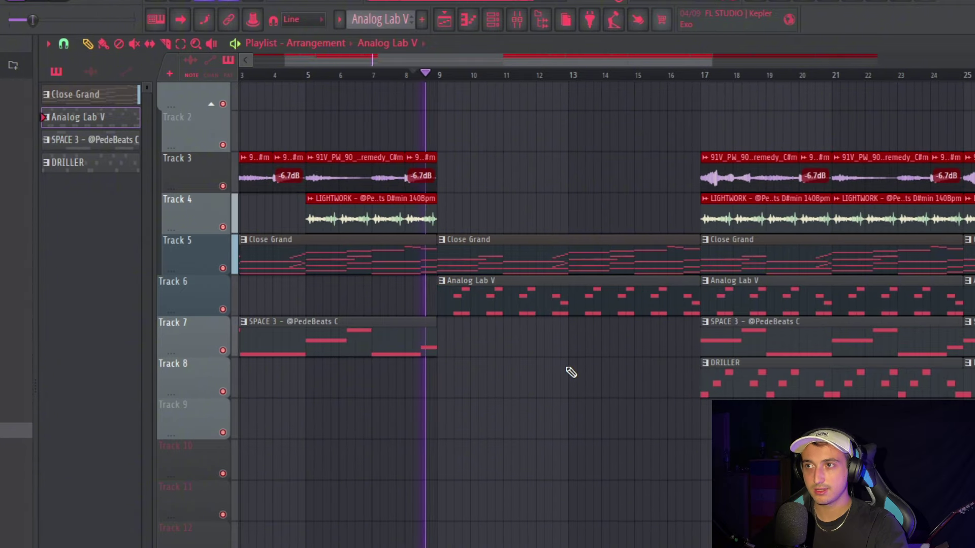
{"action": "scroll", "coordinate": [782, 369], "scroll_direction": "down", "scroll_amount": 1}
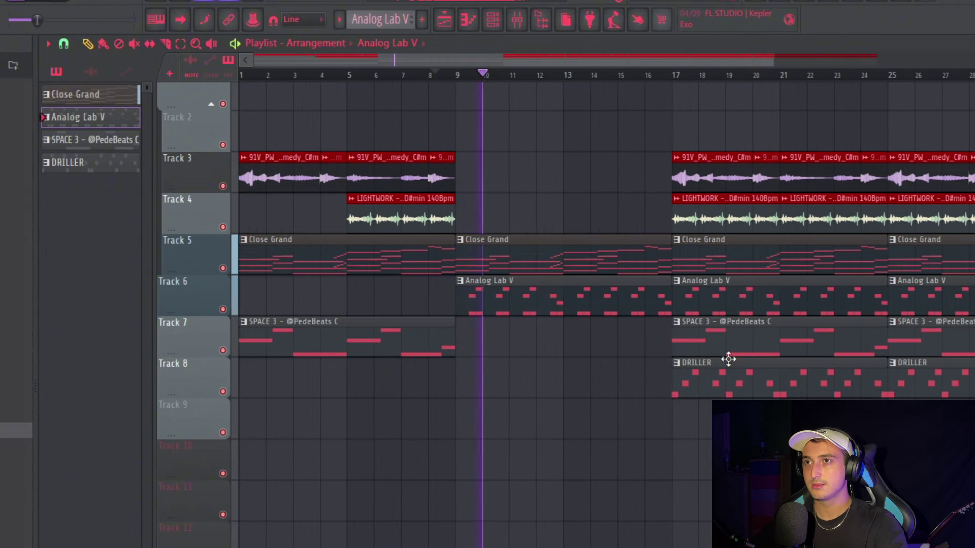
Delete the SPACE 3 bass clips on Track 7 from bar 17 onwards.
{"action": "scroll", "coordinate": [705, 284], "scroll_direction": "down", "scroll_amount": 2}
{"action": "scroll", "coordinate": [620, 338], "scroll_direction": "up", "scroll_amount": 3}
{"action": "scroll", "coordinate": [721, 338], "scroll_direction": "down", "scroll_amount": 1}
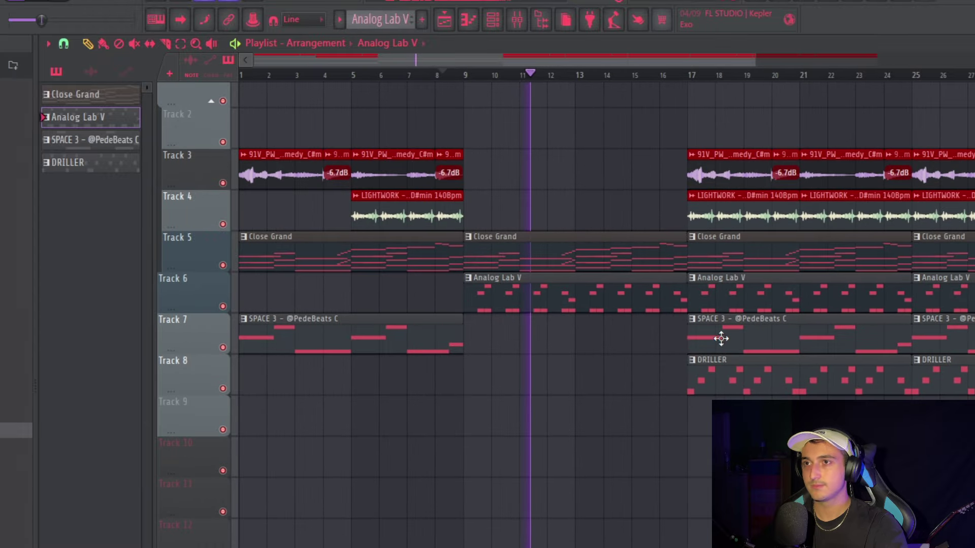
{"action": "right_click", "coordinate": [721, 338]}
{"action": "scroll", "coordinate": [741, 345], "scroll_direction": "down", "scroll_amount": 1}
{"action": "right_click", "coordinate": [766, 348]}
{"action": "scroll", "coordinate": [618, 430], "scroll_direction": "up", "scroll_amount": 1}
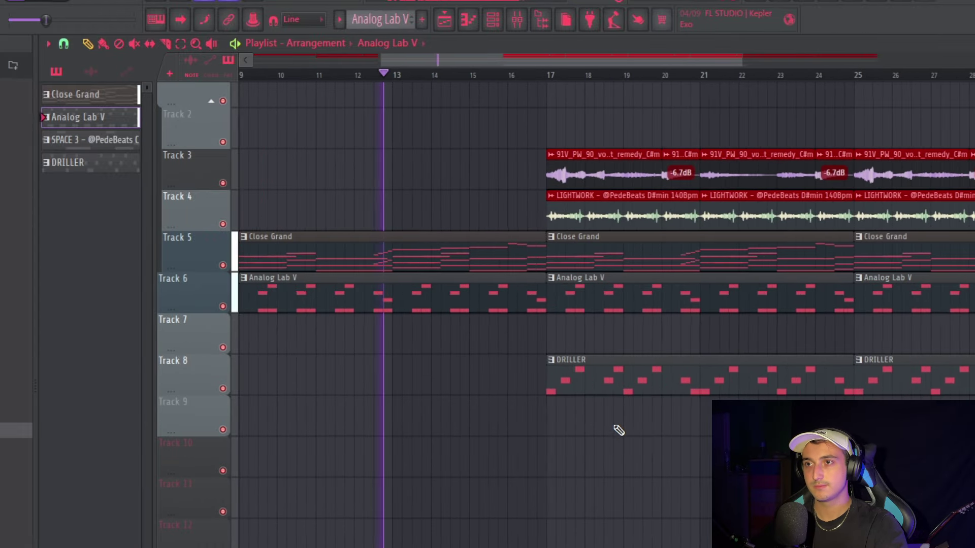
Remove the DRILLER clip from bars 17–24 and the LIGHTWORK clips from bars 17–20 and 25–32, and play from bar 16.
{"action": "scroll", "coordinate": [618, 430], "scroll_direction": "down", "scroll_amount": 3}
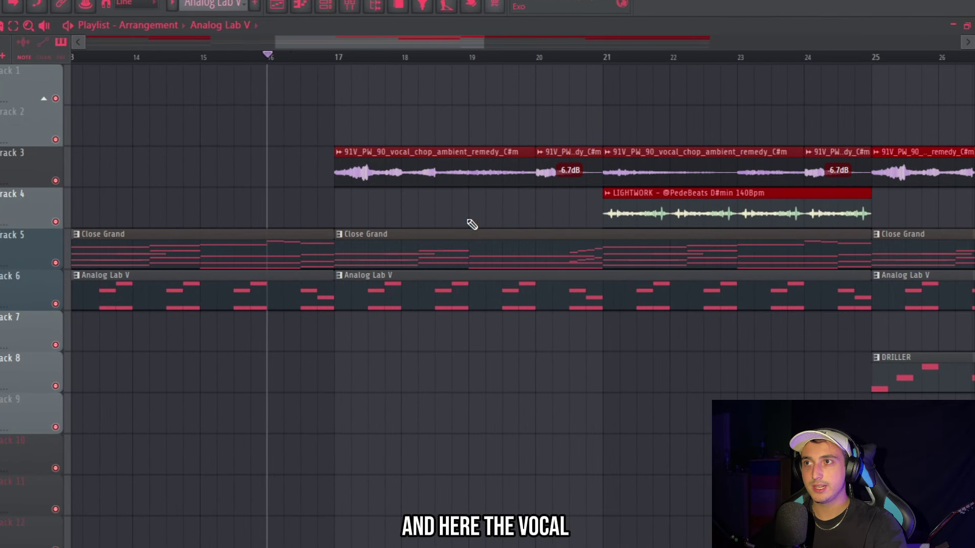
{"action": "scroll", "coordinate": [508, 212], "scroll_direction": "down", "scroll_amount": 2}
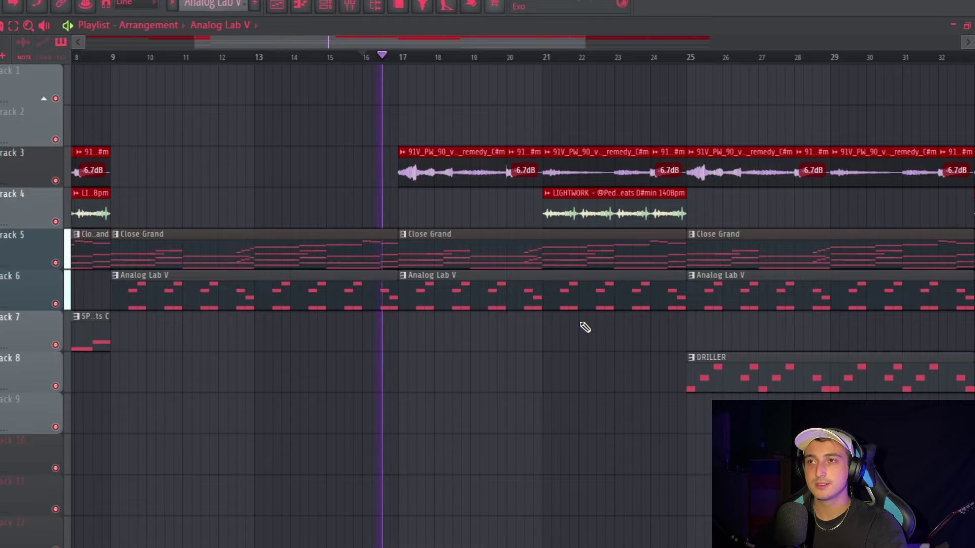
{"action": "scroll", "coordinate": [587, 389], "scroll_direction": "down", "scroll_amount": 3}
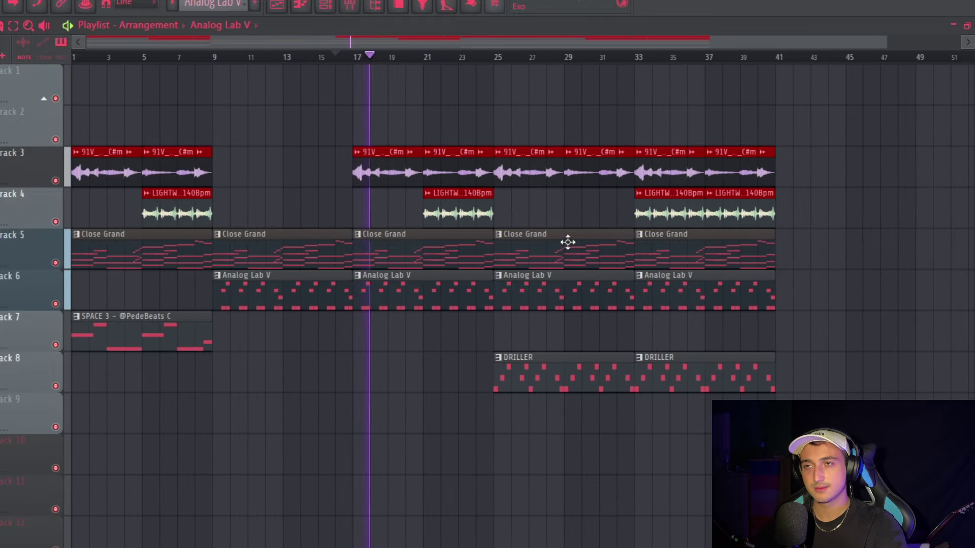
Delete the vocal chop clips on Track 3 from bars 25–32.
{"action": "scroll", "coordinate": [540, 233], "scroll_direction": "up", "scroll_amount": 3}
{"action": "scroll", "coordinate": [443, 259], "scroll_direction": "down", "scroll_amount": 4}
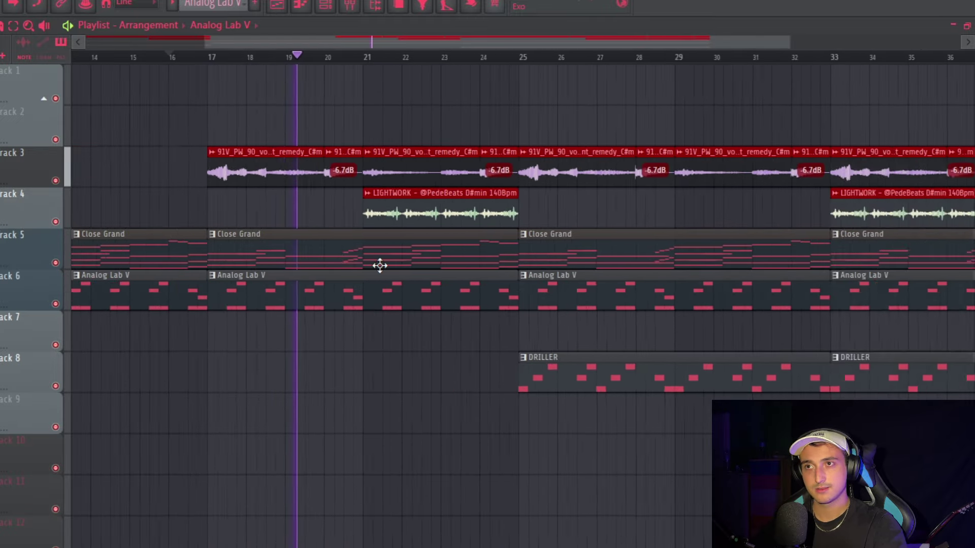
{"action": "scroll", "coordinate": [508, 213], "scroll_direction": "up", "scroll_amount": 3}
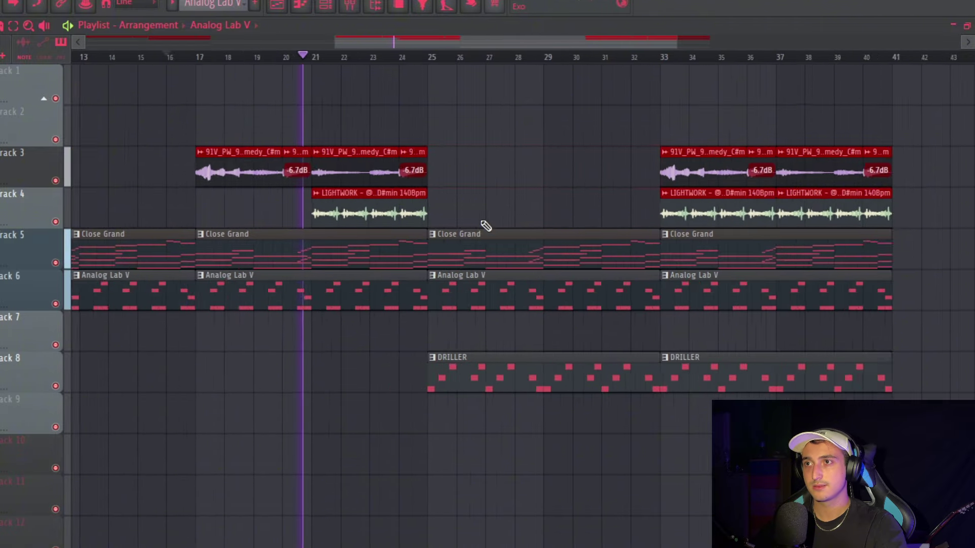
{"action": "scroll", "coordinate": [315, 244], "scroll_direction": "down", "scroll_amount": 3}
{"action": "scroll", "coordinate": [527, 163], "scroll_direction": "up", "scroll_amount": 3}
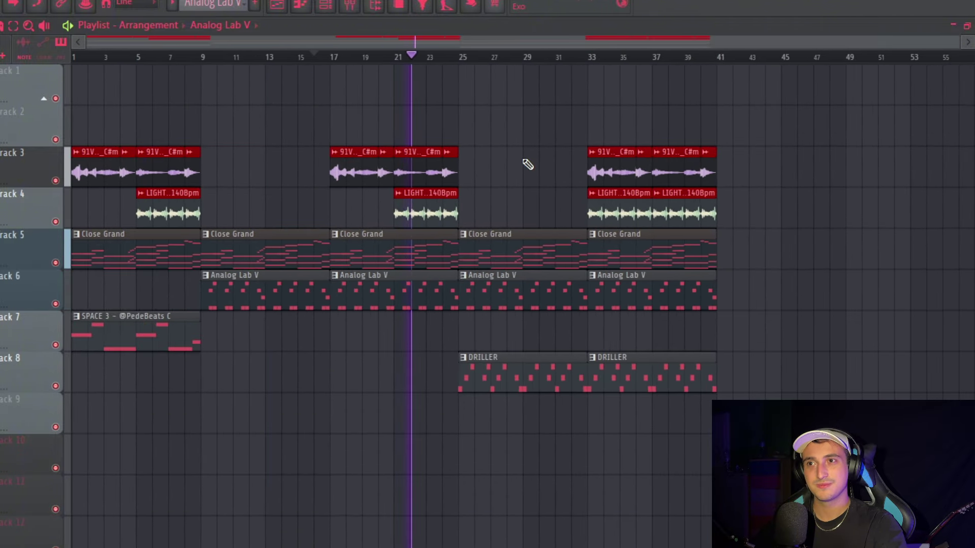
Delete the Analog Lab V and DRILLER clips from bars 25–32, keeping only the Close Grand piano there.
{"action": "scroll", "coordinate": [449, 379], "scroll_direction": "down", "scroll_amount": 2}
{"action": "key", "text": "Delete"}
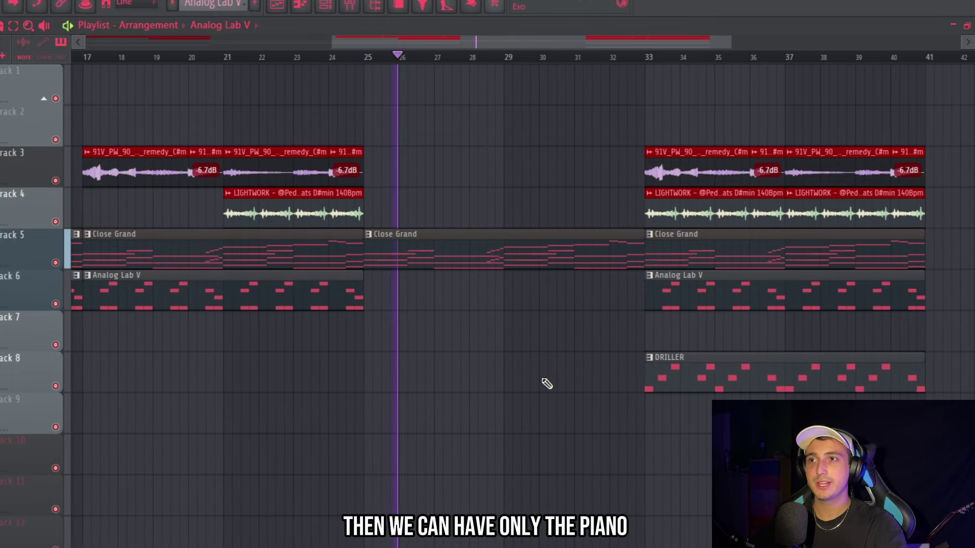
{"action": "scroll", "coordinate": [820, 355], "scroll_direction": "down", "scroll_amount": 3}
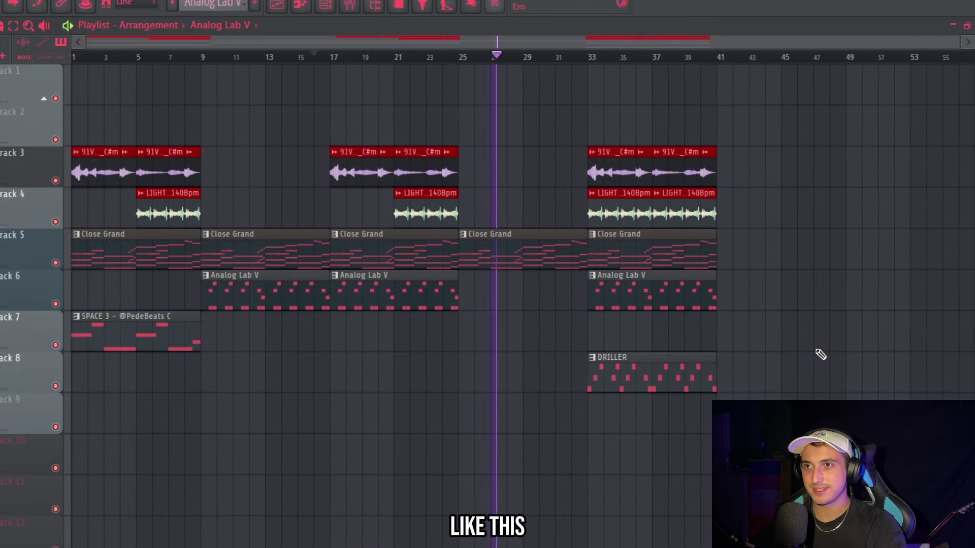
{"action": "scroll", "coordinate": [821, 355], "scroll_direction": "up", "scroll_amount": 2}
{"action": "scroll", "coordinate": [821, 352], "scroll_direction": "down", "scroll_amount": 3}
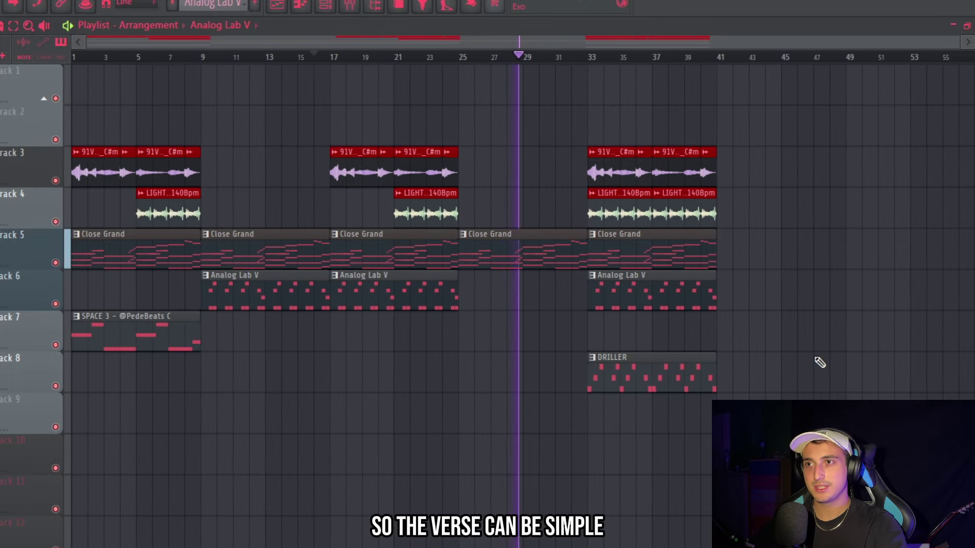
Delete the vocal chop, LIGHTWORK and Analog Lab V clips from bars 33–40, keeping the Close Grand and DRILLER clips.
{"action": "scroll", "coordinate": [787, 369], "scroll_direction": "up", "scroll_amount": 3}
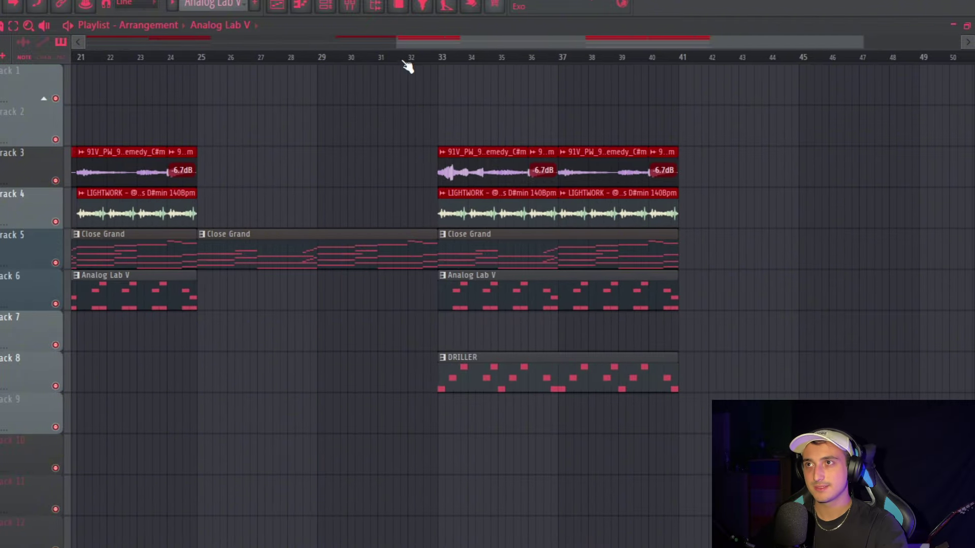
{"action": "scroll", "coordinate": [408, 67], "scroll_direction": "up", "scroll_amount": 2}
{"action": "scroll", "coordinate": [508, 206], "scroll_direction": "down", "scroll_amount": 3}
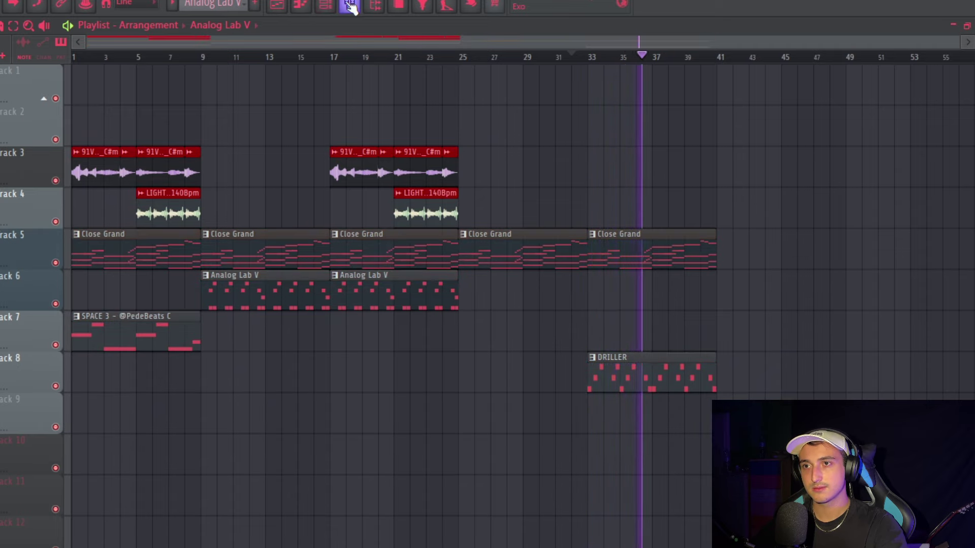
Display the mixer and add the Clap 5 sample from the Nebula drum kit's Claps folder to the channel rack.
{"action": "left_click", "coordinate": [358, 7]}
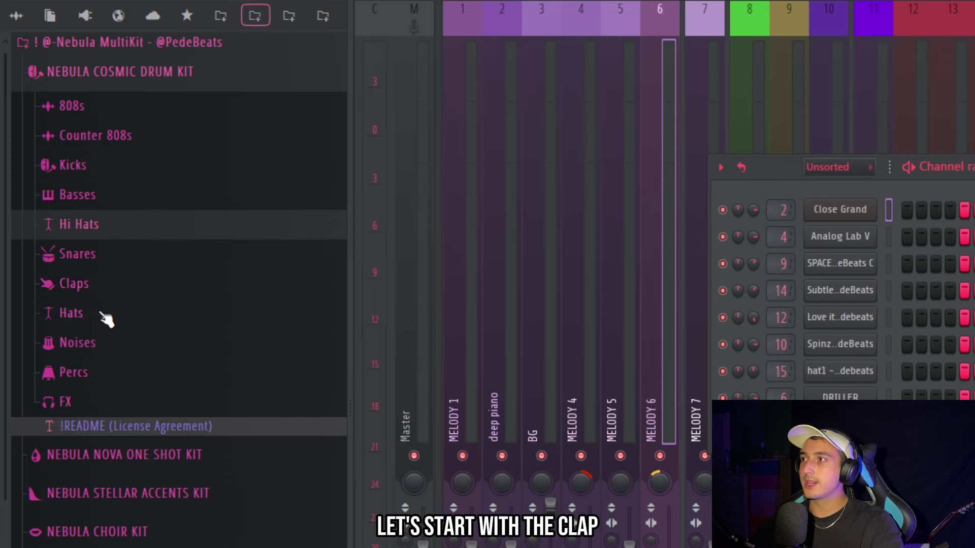
{"action": "left_click", "coordinate": [74, 283]}
{"action": "left_click", "coordinate": [122, 170]}
{"action": "left_click_drag", "start_coordinate": [122, 170], "coordinate": [750, 398]}
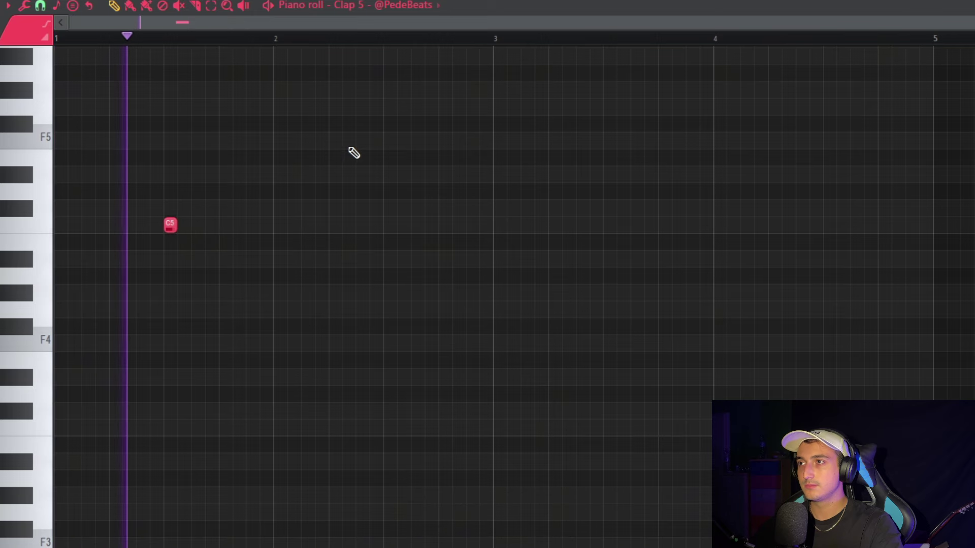
Duplicate the first bar of the Clap 5 pattern until one clap per bar fills eight bars, and select all notes.
{"action": "left_click_drag", "start_coordinate": [274, 38], "coordinate": [53, 40]}
{"action": "key", "text": "ctrl+b"}
{"action": "key", "text": "ctrl+b"}
{"action": "key", "text": "ctrl+b"}
{"action": "key", "text": "ctrl+b"}
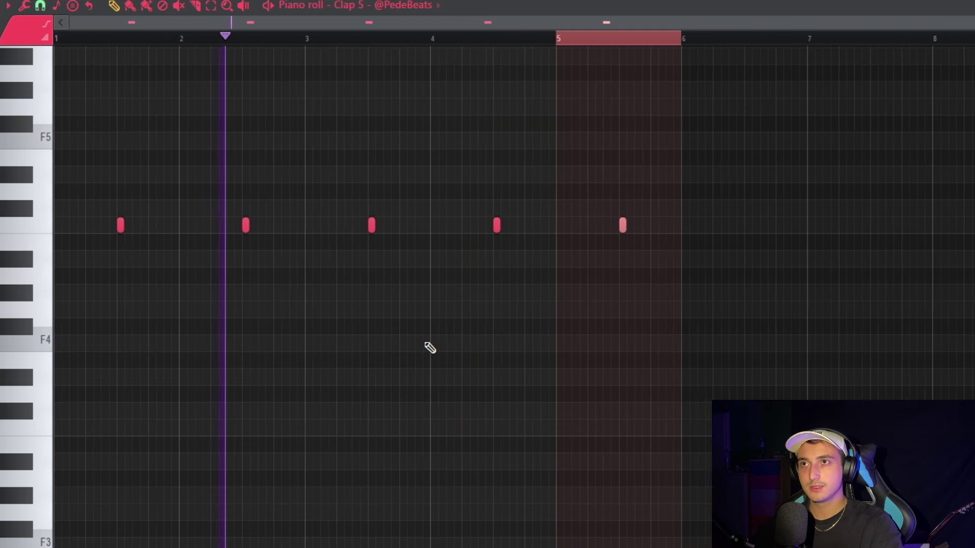
{"action": "key", "text": "ctrl+b"}
{"action": "key", "text": "ctrl+b"}
{"action": "key", "text": "ctrl+b"}
{"action": "key", "text": "ctrl+b"}
{"action": "key", "text": "ctrl+z"}
{"action": "key", "text": "ctrl+a"}
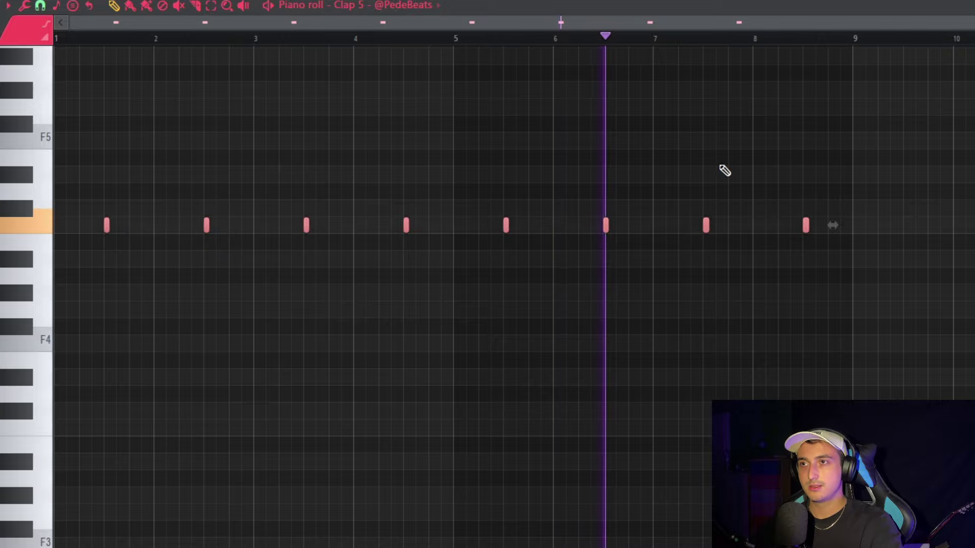
Add an extra clap early in bar 8 and transpose the claps down to B4.
{"action": "scroll", "coordinate": [806, 221], "scroll_direction": "up", "scroll_amount": 3}
{"action": "left_click_drag", "start_coordinate": [744, 215], "coordinate": [749, 235]}
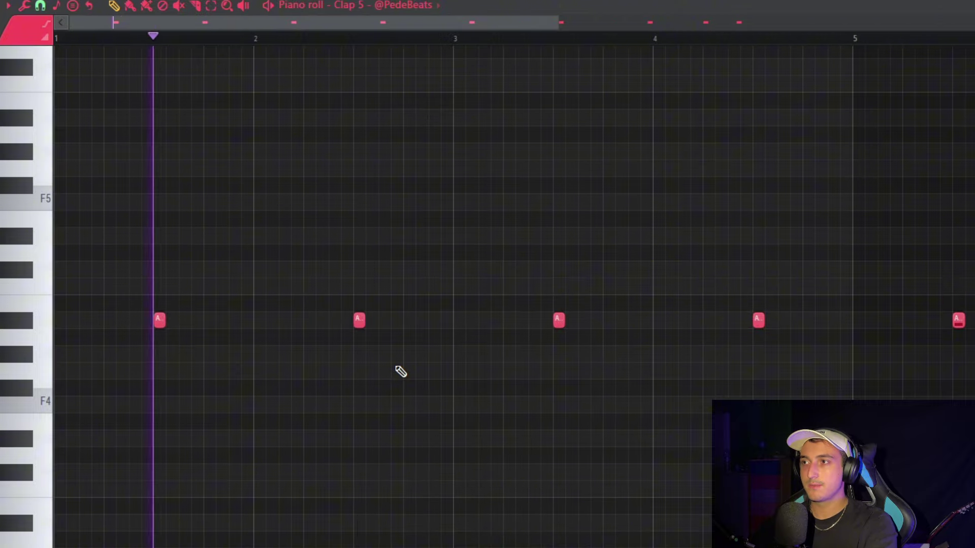
{"action": "key", "text": "shift+Up"}
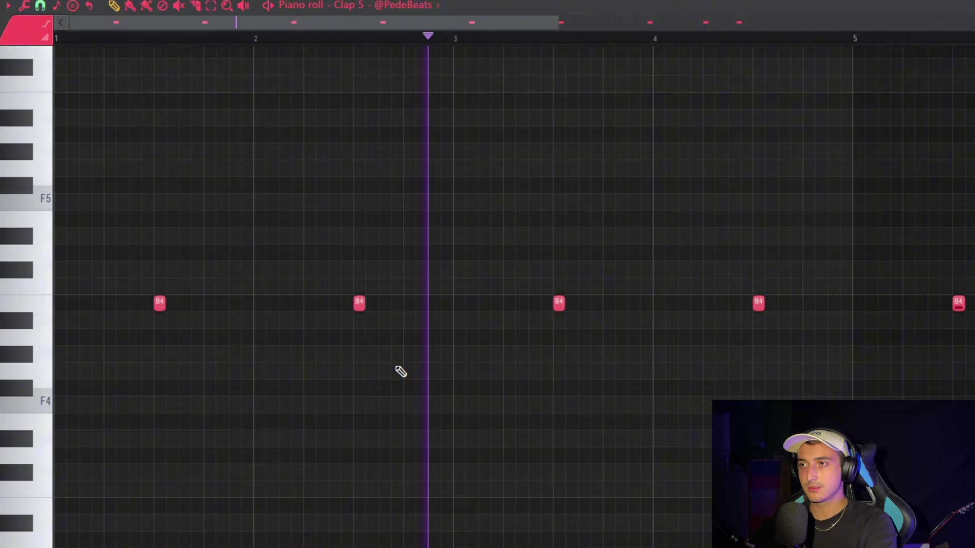
Add the Go to 4 hi-hat sample to the channel rack and fill its pattern on every 2 steps.
{"action": "scroll", "coordinate": [446, 341], "scroll_direction": "down", "scroll_amount": 3}
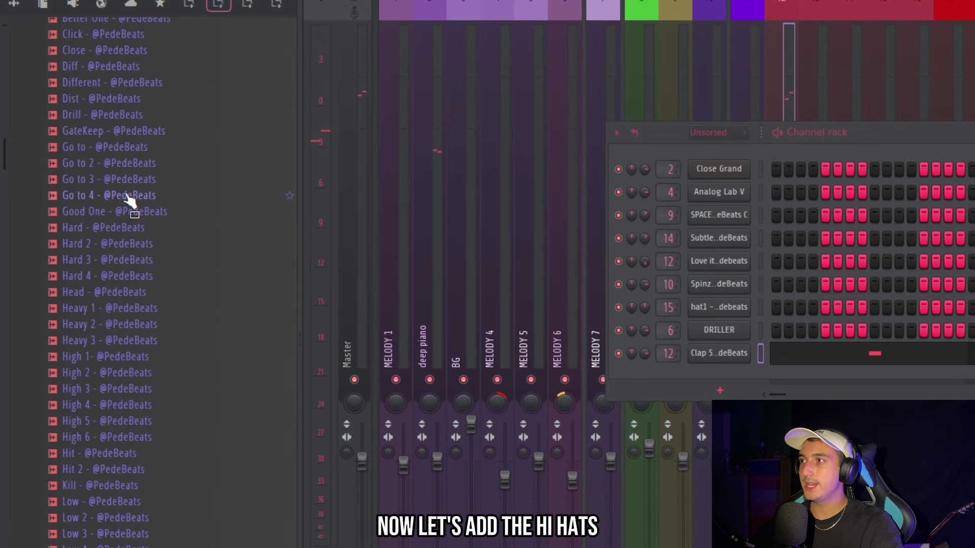
{"action": "left_click", "coordinate": [128, 199]}
{"action": "left_click_drag", "start_coordinate": [708, 386], "coordinate": [708, 385]}
{"action": "right_click", "coordinate": [454, 399]}
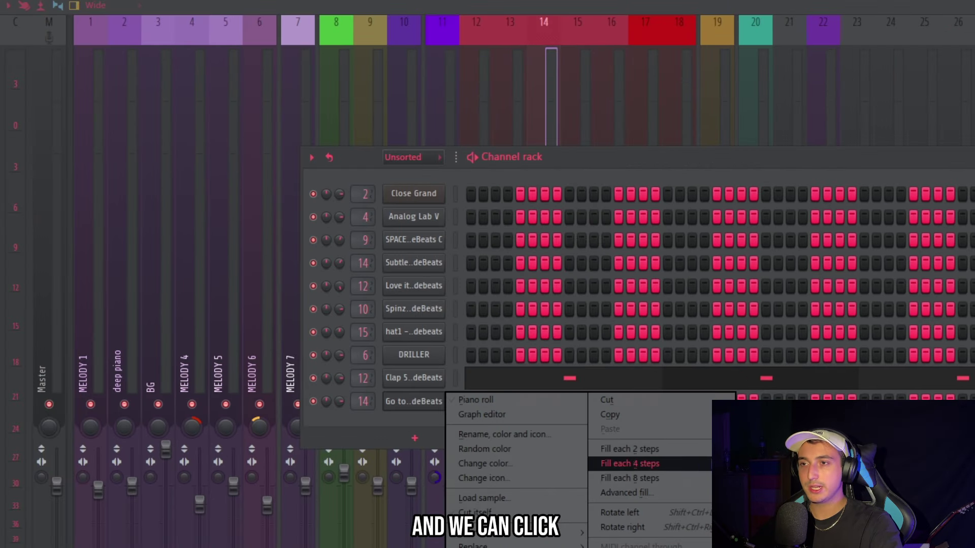
{"action": "left_click", "coordinate": [655, 461]}
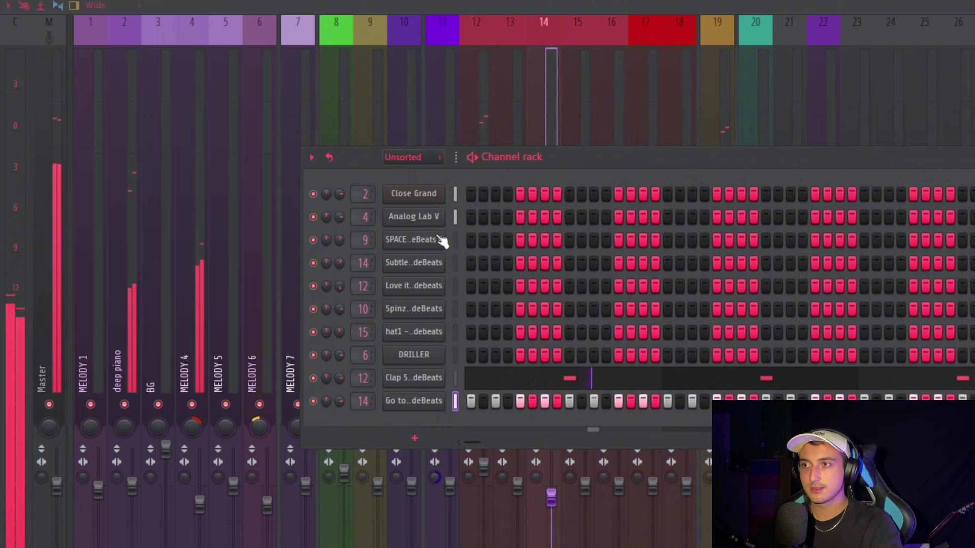
Open the Go to 4 hi-hats in the piano roll, set snapping to 1/2 step, and paint a roll near bar 2's end.
{"action": "right_click", "coordinate": [406, 401]}
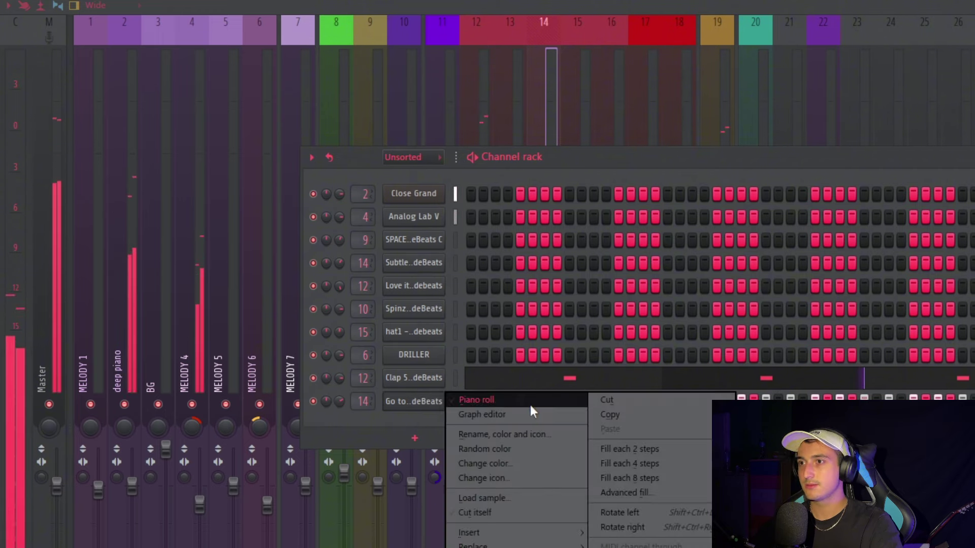
{"action": "left_click", "coordinate": [530, 402]}
{"action": "left_click", "coordinate": [40, 5]}
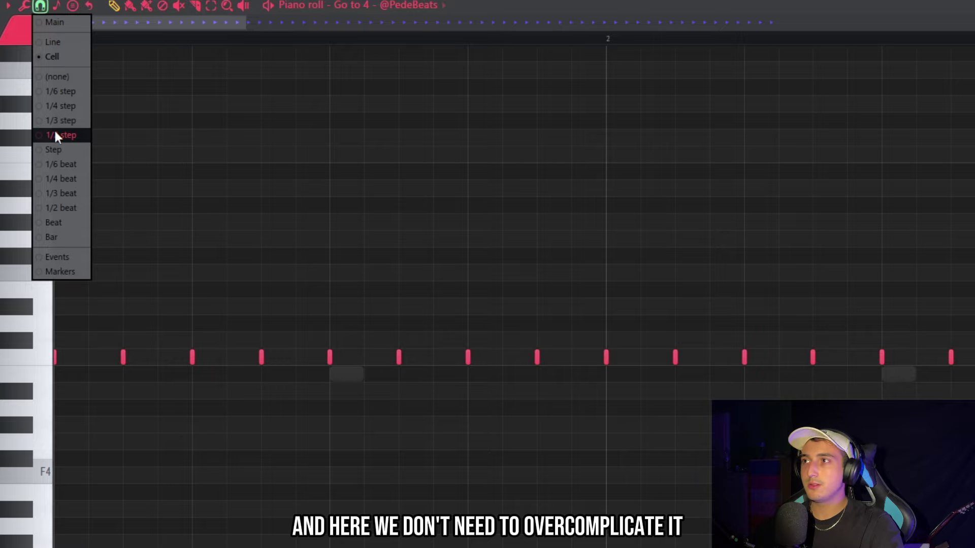
{"action": "left_click", "coordinate": [61, 134]}
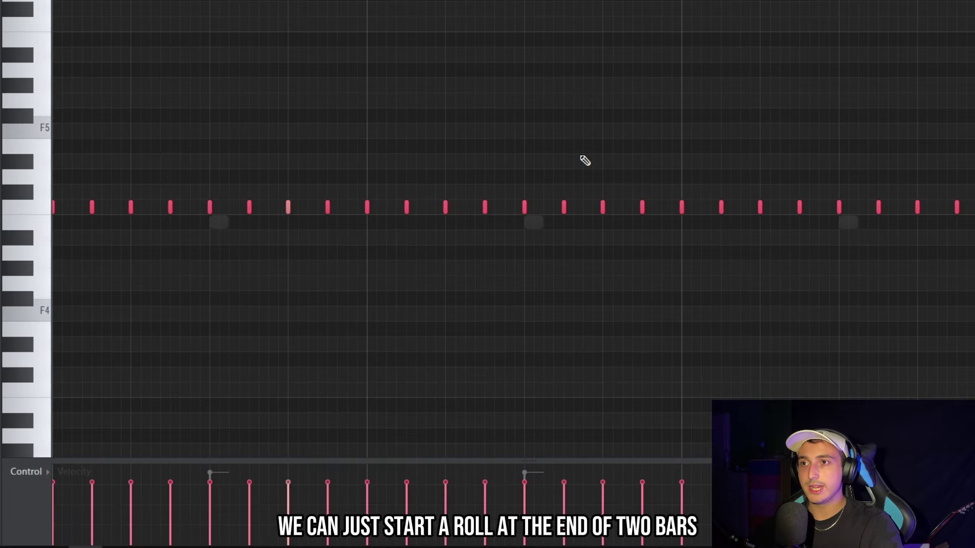
{"action": "left_click_drag", "start_coordinate": [564, 207], "coordinate": [601, 208]}
{"action": "left_click", "coordinate": [592, 208]}
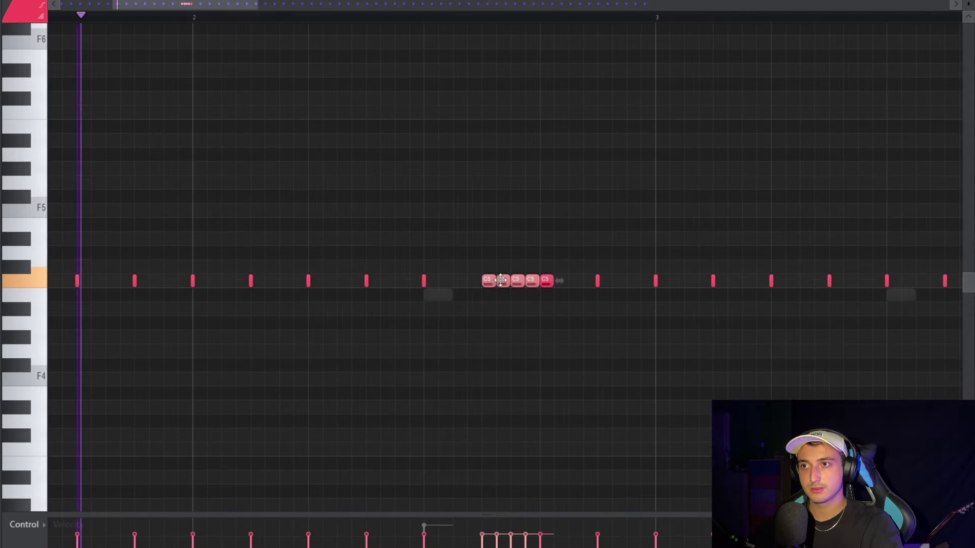
Delete all the hi-hat notes from bar 3 onwards.
{"action": "scroll", "coordinate": [631, 370], "scroll_direction": "down", "scroll_amount": 4}
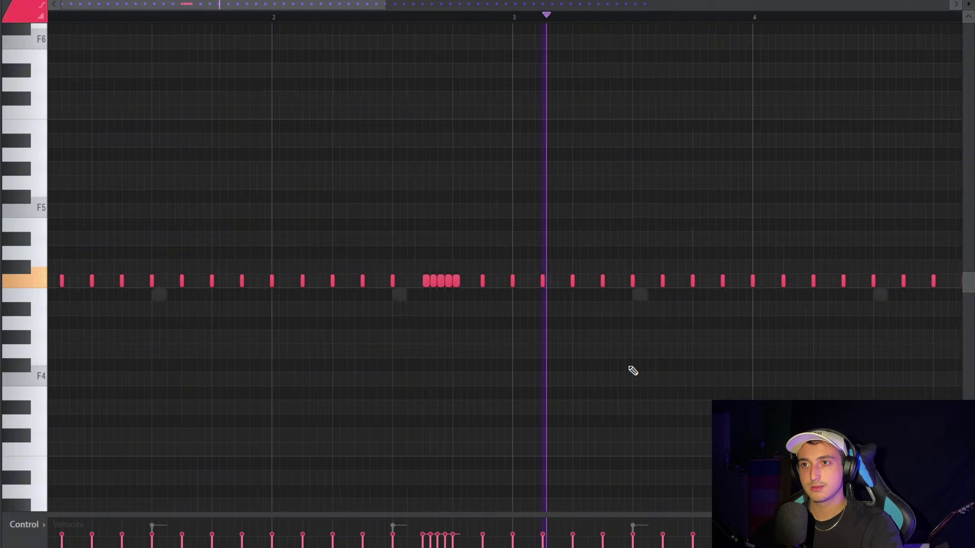
{"action": "scroll", "coordinate": [620, 374], "scroll_direction": "down", "scroll_amount": 2}
{"action": "left_click_drag", "start_coordinate": [821, 326], "coordinate": [227, 192]}
{"action": "key", "text": "Delete"}
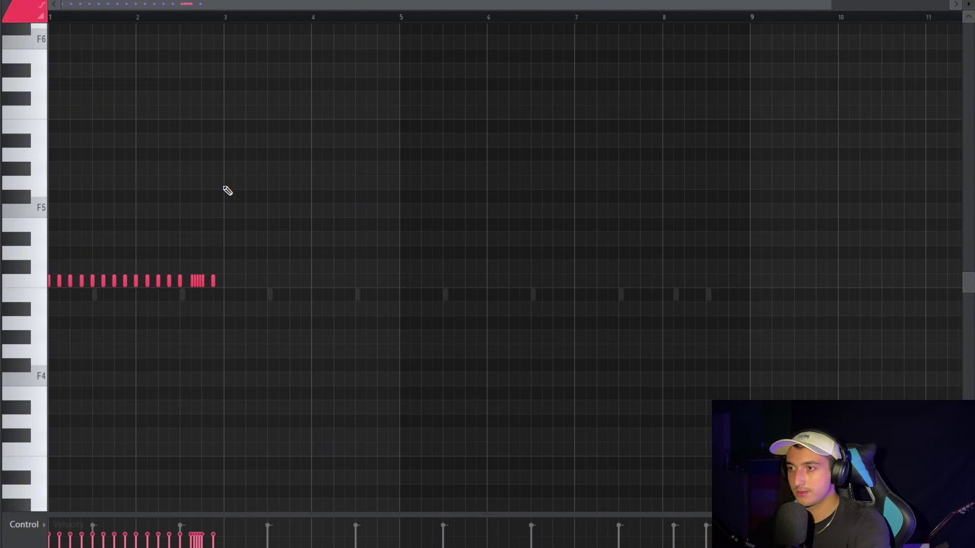
Lengthen the hi-hat notes so they meet end to end and duplicate the two-bar pattern into bars 3–4.
{"action": "key", "text": "alt+shift+a"}
{"action": "key", "text": "Escape"}
{"action": "key", "text": "space"}
{"action": "key", "text": "ctrl+b"}
{"action": "key", "text": "ctrl+d"}
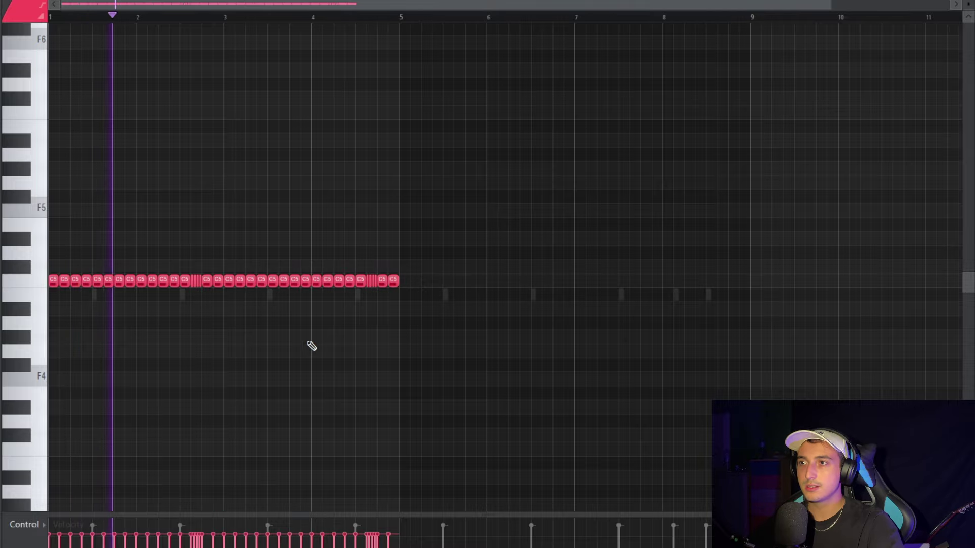
Vary the end of bar 4 by removing notes from the hi-hat roll and adding two F#4 notes.
{"action": "scroll", "coordinate": [384, 331], "scroll_direction": "down", "scroll_amount": 1}
{"action": "scroll", "coordinate": [379, 325], "scroll_direction": "up", "scroll_amount": 6}
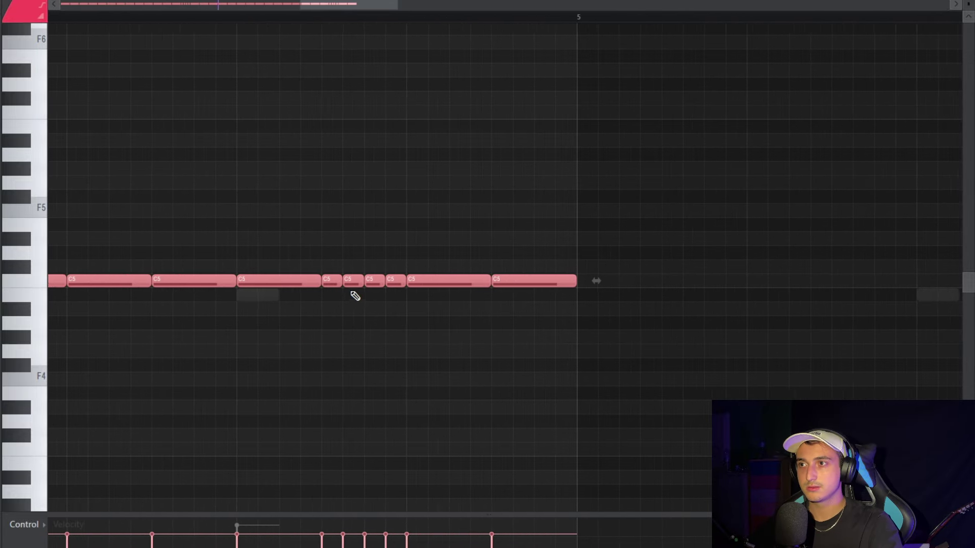
{"action": "right_click", "coordinate": [354, 281]}
{"action": "scroll", "coordinate": [220, 56], "scroll_direction": "down", "scroll_amount": 3}
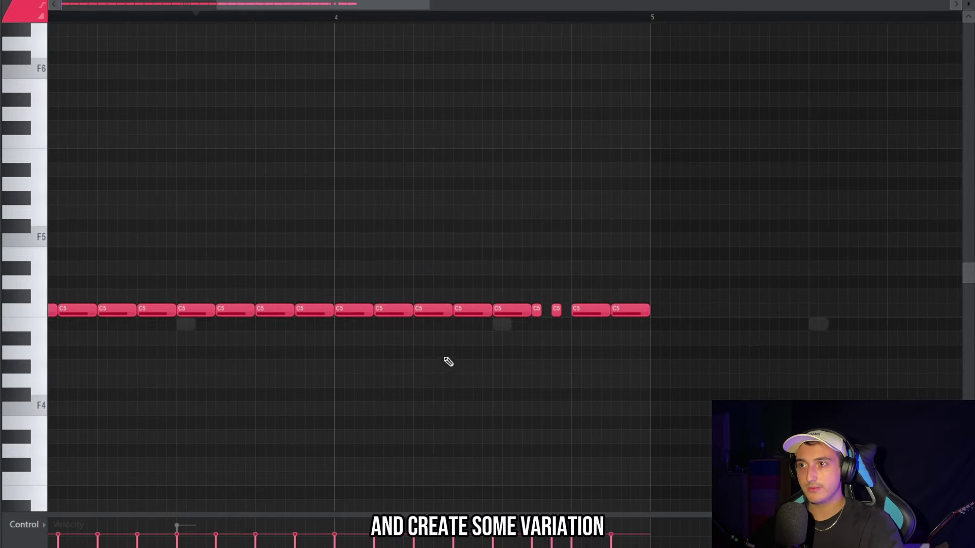
{"action": "scroll", "coordinate": [467, 343], "scroll_direction": "up", "scroll_amount": 1}
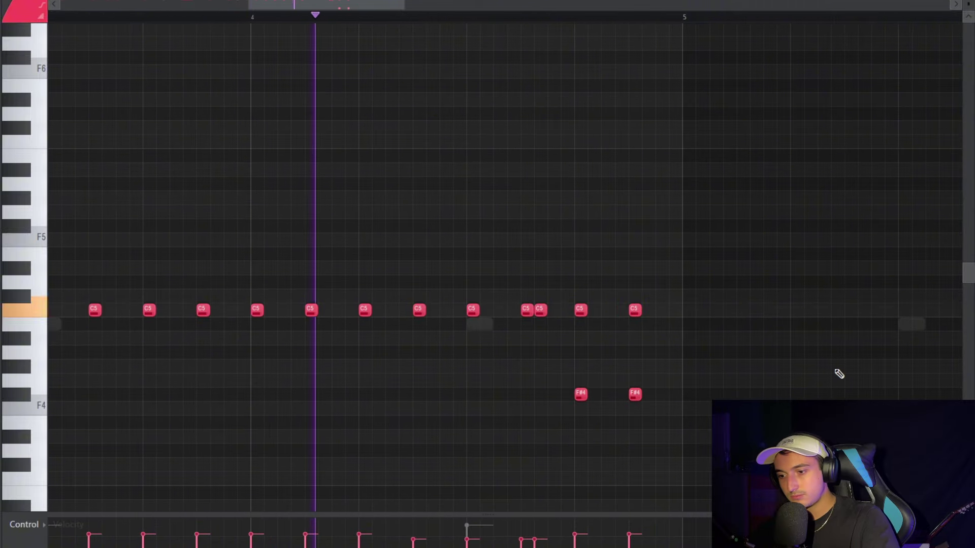
Make the hi-hat notes legato and repeat the four-bar pattern across bars 5–8.
{"action": "key", "text": "alt+l"}
{"action": "key", "text": "Return"}
{"action": "scroll", "coordinate": [839, 374], "scroll_direction": "down", "scroll_amount": 4}
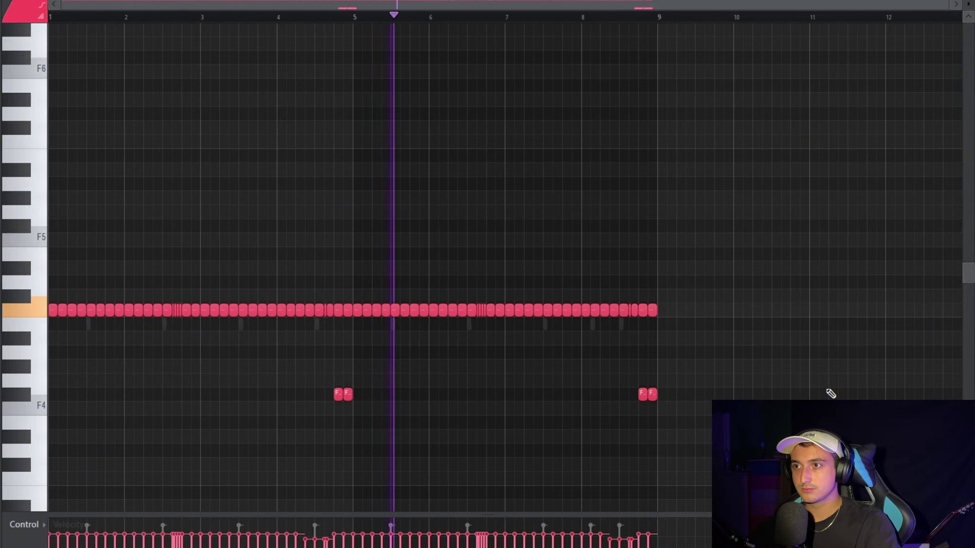
Randomize the hi-hat notes' pan, velocity and slight pitch levels, and accept the changes.
{"action": "key", "text": "space"}
{"action": "key", "text": "alt+r"}
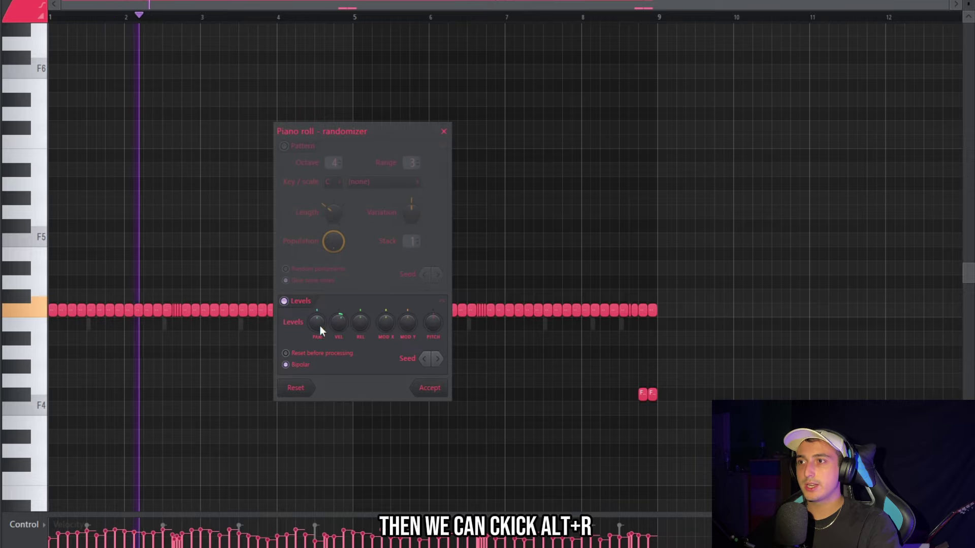
{"action": "left_click_drag", "start_coordinate": [319, 324], "coordinate": [319, 304]}
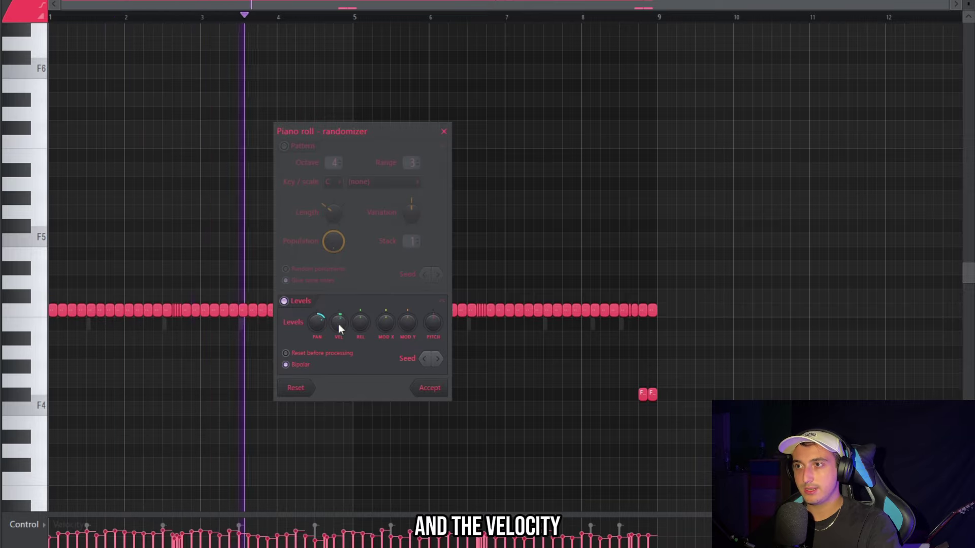
{"action": "left_click_drag", "start_coordinate": [433, 323], "coordinate": [433, 317]}
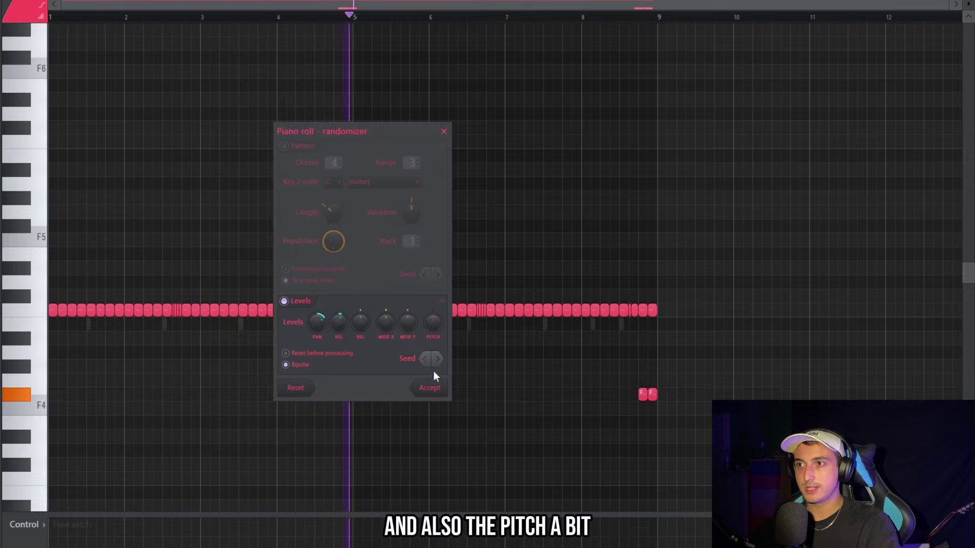
{"action": "left_click", "coordinate": [435, 389]}
Add the Hat 12 sample to the channel rack and place a C5 note just before the clap in bar 2.
{"action": "key", "text": "F6"}
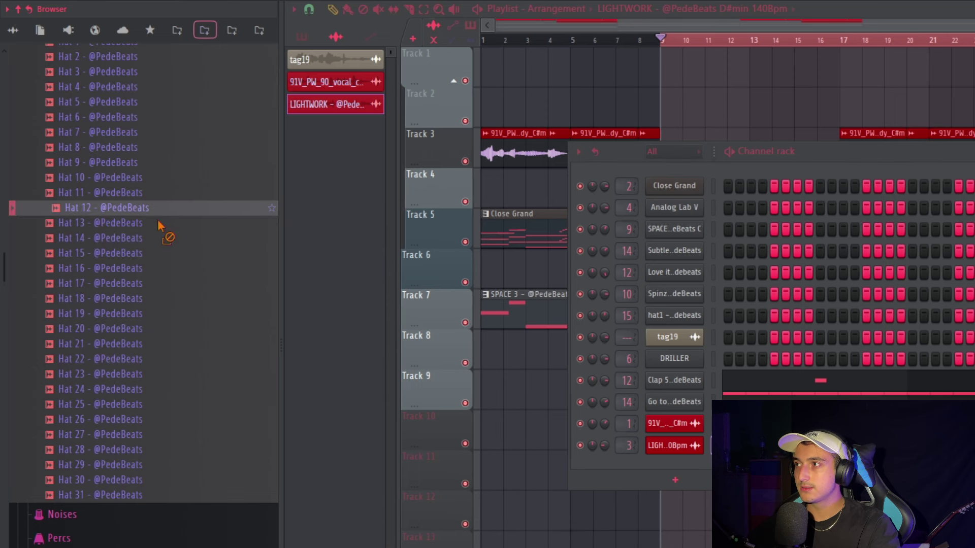
{"action": "left_click_drag", "start_coordinate": [162, 226], "coordinate": [661, 406]}
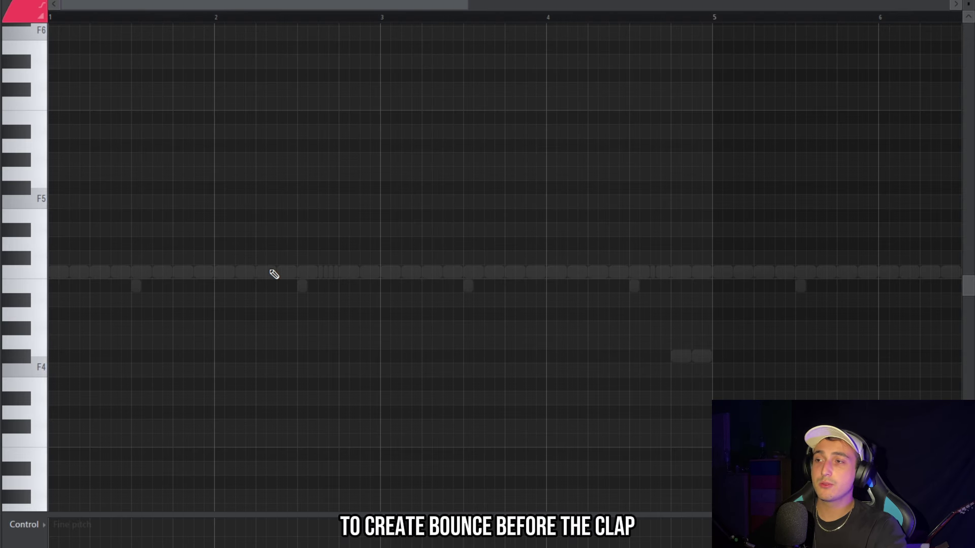
{"action": "key", "text": "space"}
{"action": "left_click_drag", "start_coordinate": [261, 289], "coordinate": [274, 274]}
Show note velocity for Hat 12 and add two C5 notes in bar 4, one before and one on the clap.
{"action": "left_click", "coordinate": [34, 535]}
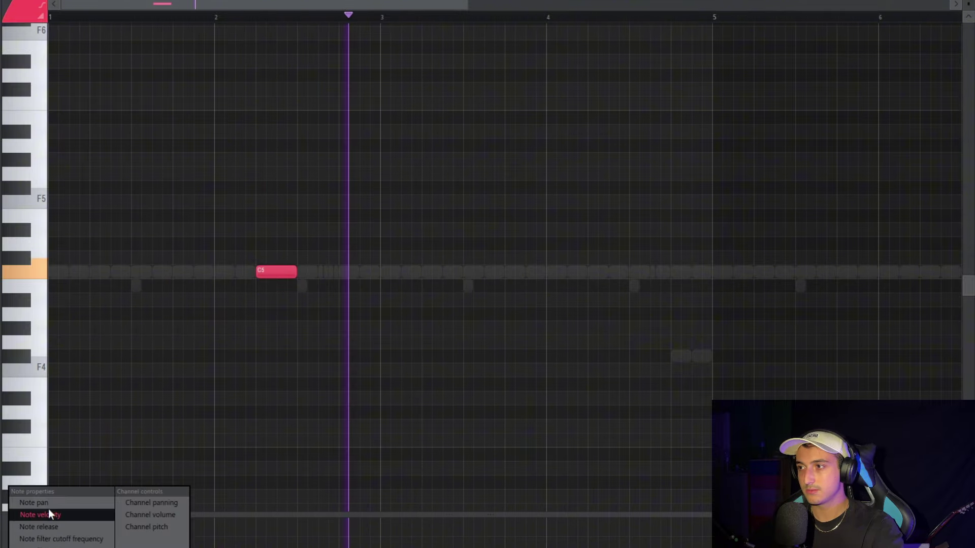
{"action": "left_click", "coordinate": [51, 510]}
{"action": "left_click", "coordinate": [599, 271]}
{"action": "left_click", "coordinate": [645, 271]}
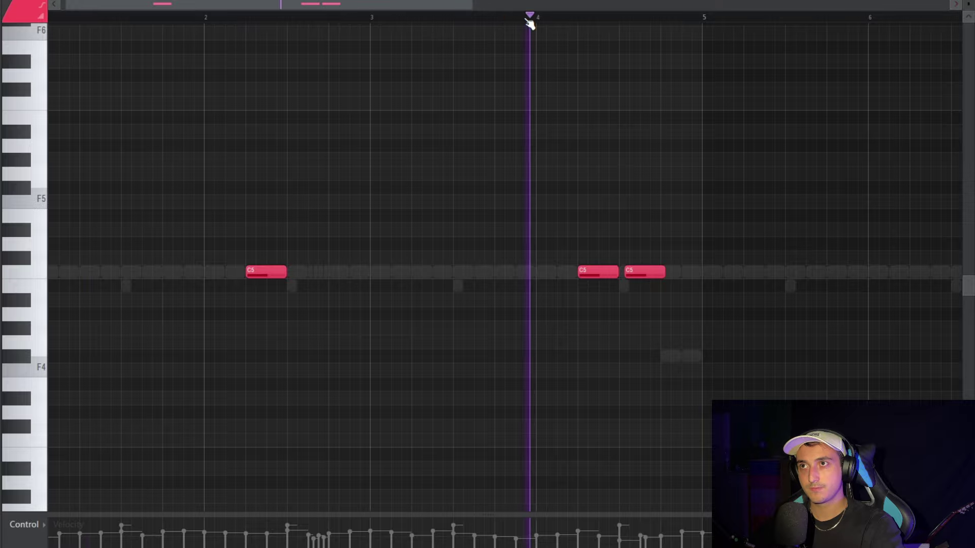
Duplicate the four-bar Hat 12 pattern into bars 5–8 and lower the velocity of all its notes.
{"action": "key", "text": "ctrl+a"}
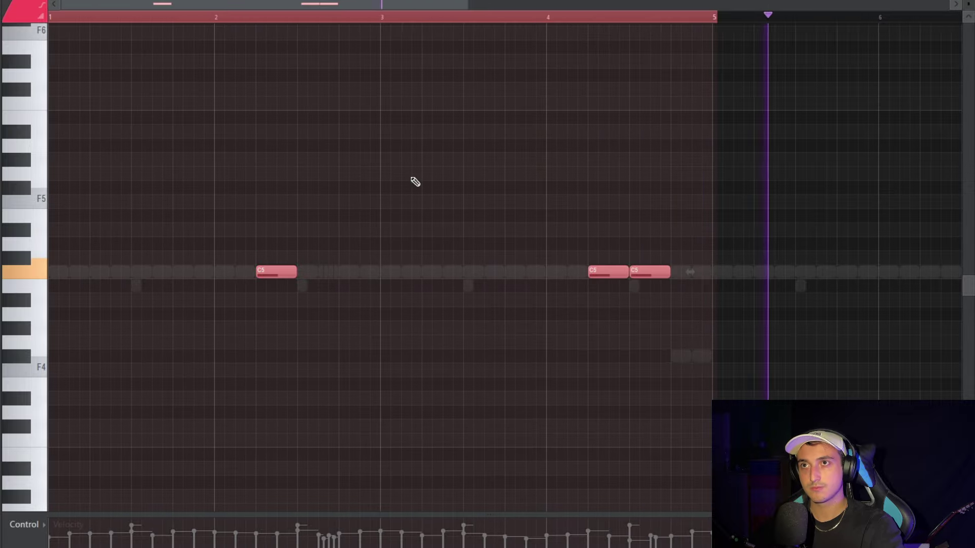
{"action": "scroll", "coordinate": [713, 15], "scroll_direction": "down", "scroll_amount": 3}
{"action": "key", "text": "ctrl+b"}
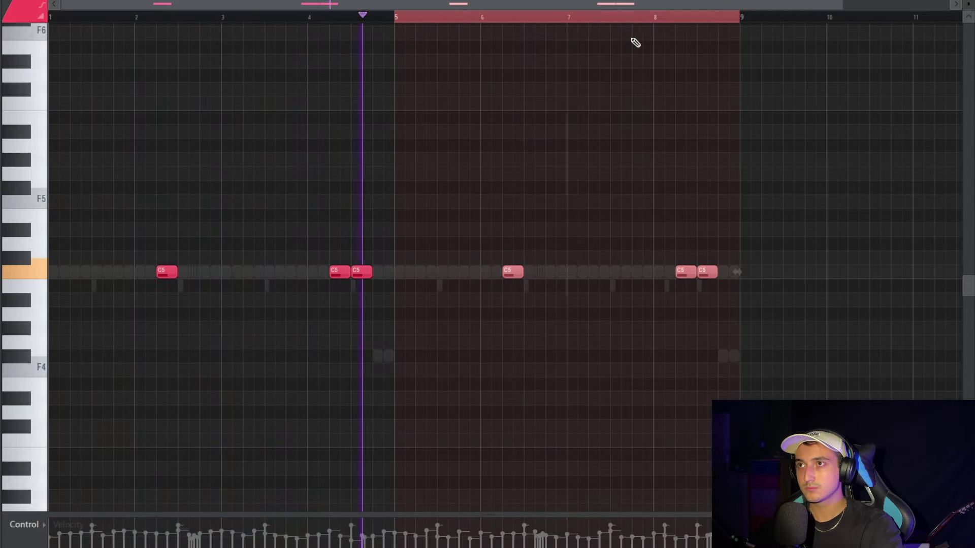
{"action": "left_click", "coordinate": [590, 68]}
{"action": "left_click_drag", "start_coordinate": [827, 317], "coordinate": [275, 220]}
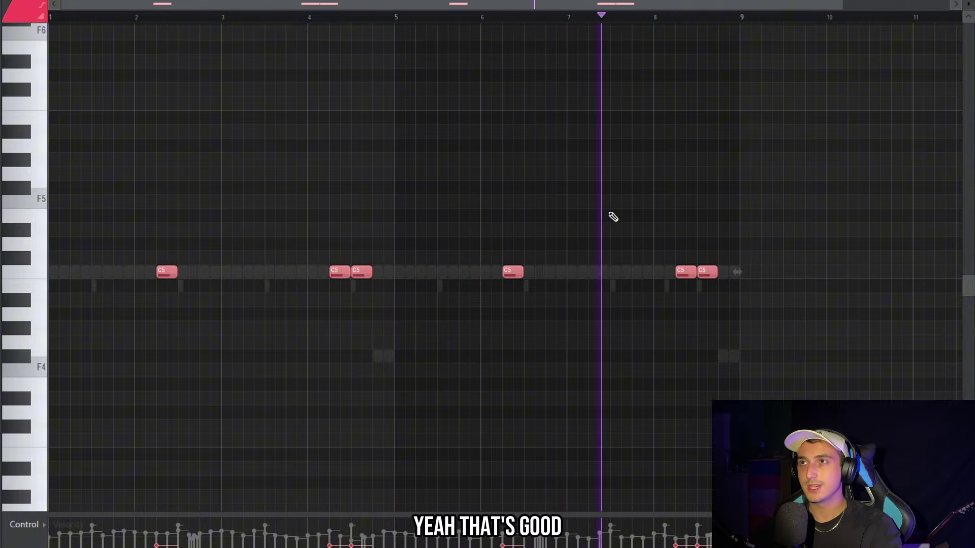
Remove the unused Subtle, Love it and hat1 channels and add a sample from the Snares folder to the channel rack.
{"action": "key", "text": "F6"}
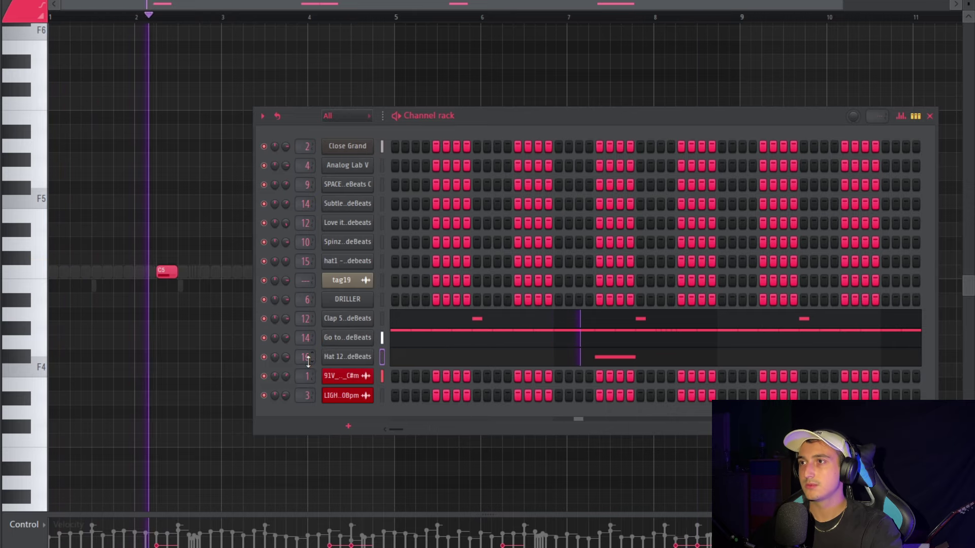
{"action": "right_click", "coordinate": [353, 260]}
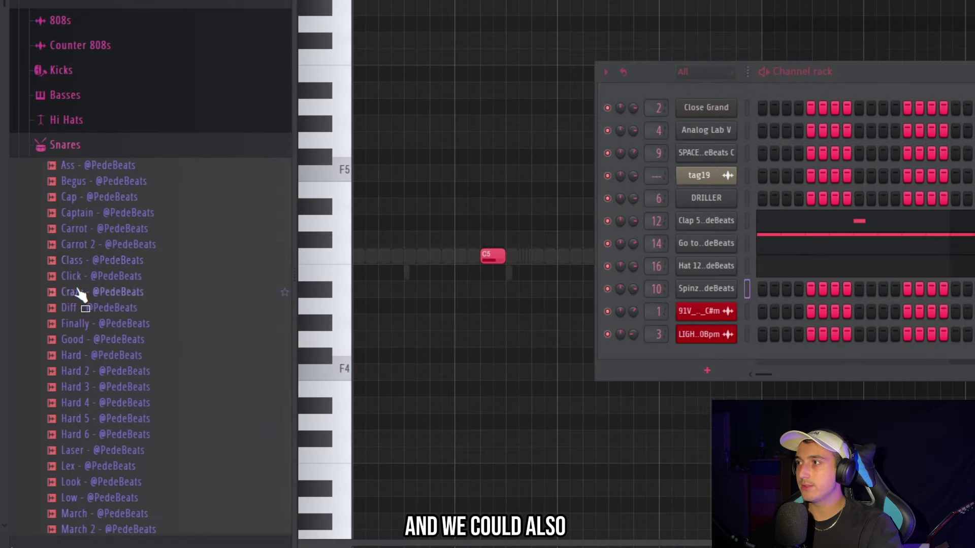
{"action": "left_click_drag", "start_coordinate": [94, 229], "coordinate": [711, 305]}
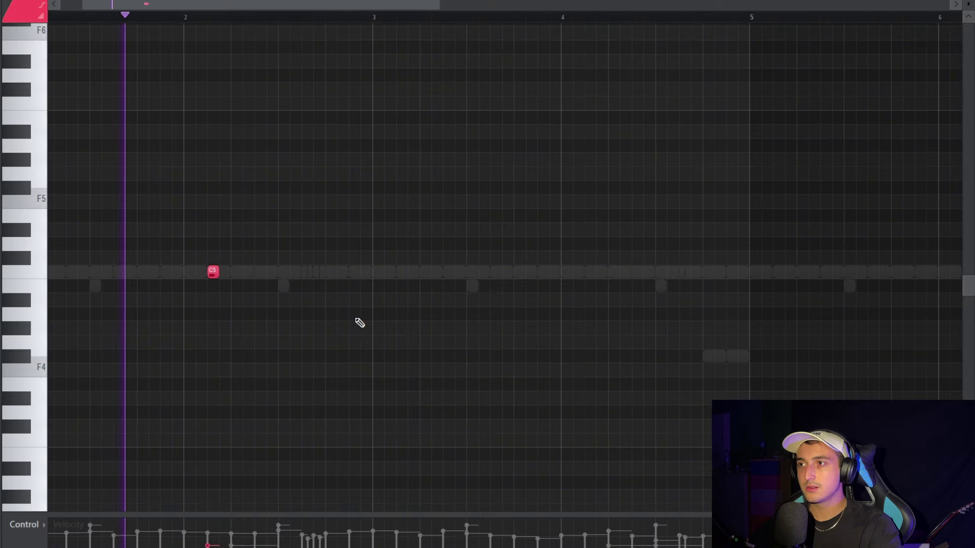
Add two more C5 snare notes in bar 4 and duplicate the four-bar snare pattern into bars 5–8.
{"action": "left_click", "coordinate": [421, 272]}
{"action": "key", "text": "ctrl+z"}
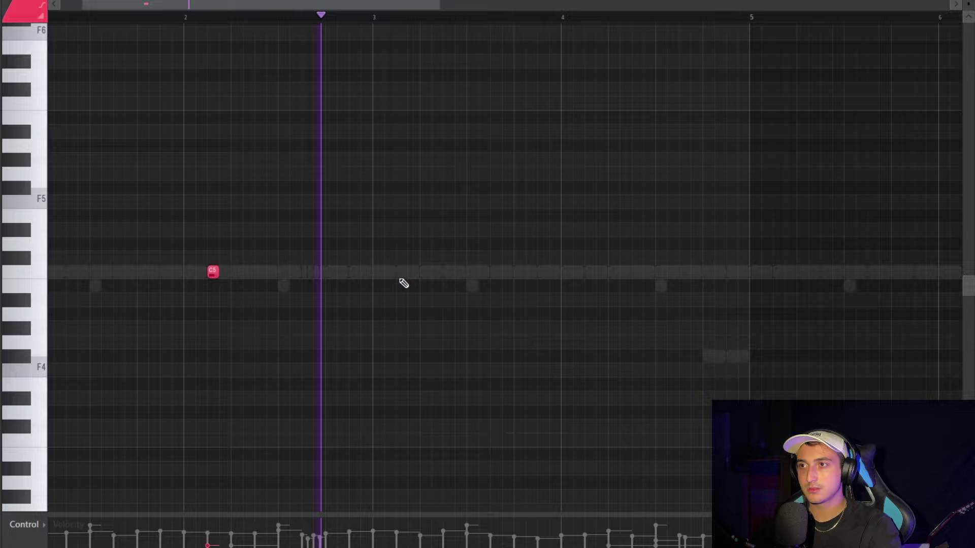
{"action": "left_click", "coordinate": [600, 277]}
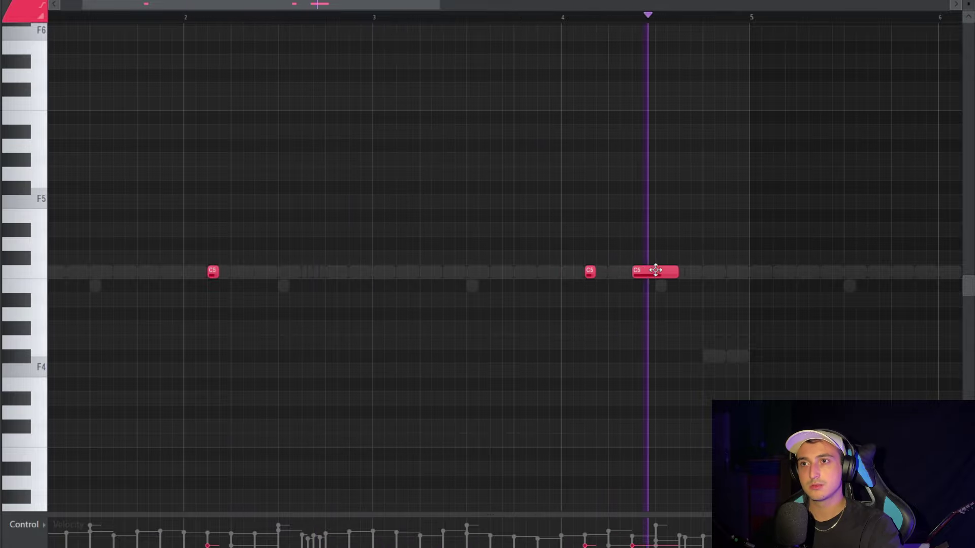
{"action": "scroll", "coordinate": [544, 93], "scroll_direction": "down", "scroll_amount": 5}
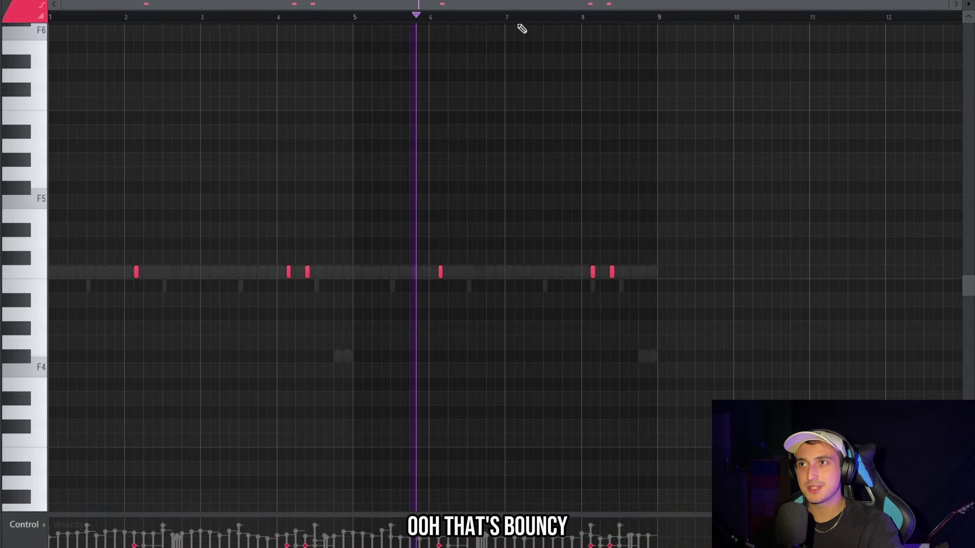
{"action": "scroll", "coordinate": [663, 267], "scroll_direction": "up", "scroll_amount": 4}
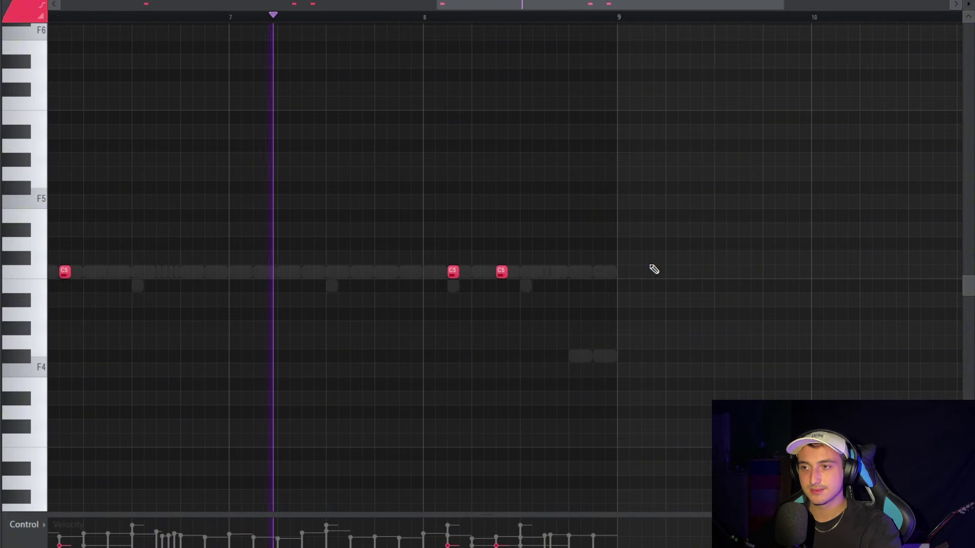
{"action": "scroll", "coordinate": [660, 270], "scroll_direction": "down", "scroll_amount": 2}
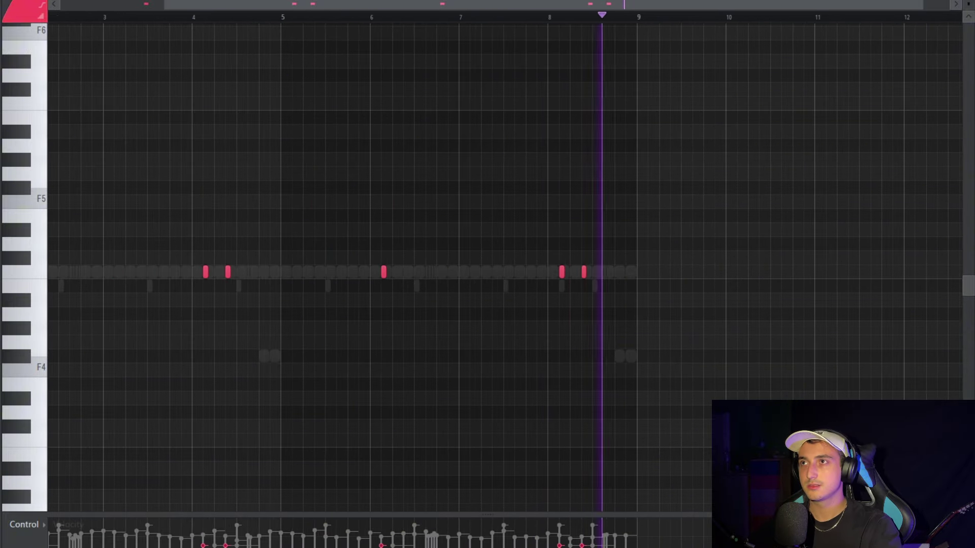
{"action": "scroll", "coordinate": [568, 282], "scroll_direction": "up", "scroll_amount": 2}
{"action": "scroll", "coordinate": [541, 29], "scroll_direction": "down", "scroll_amount": 3}
Copy the lowest notes of the eight-bar chord melody and paste them into the Spinz 4 bass channel.
{"action": "key", "text": "F6"}
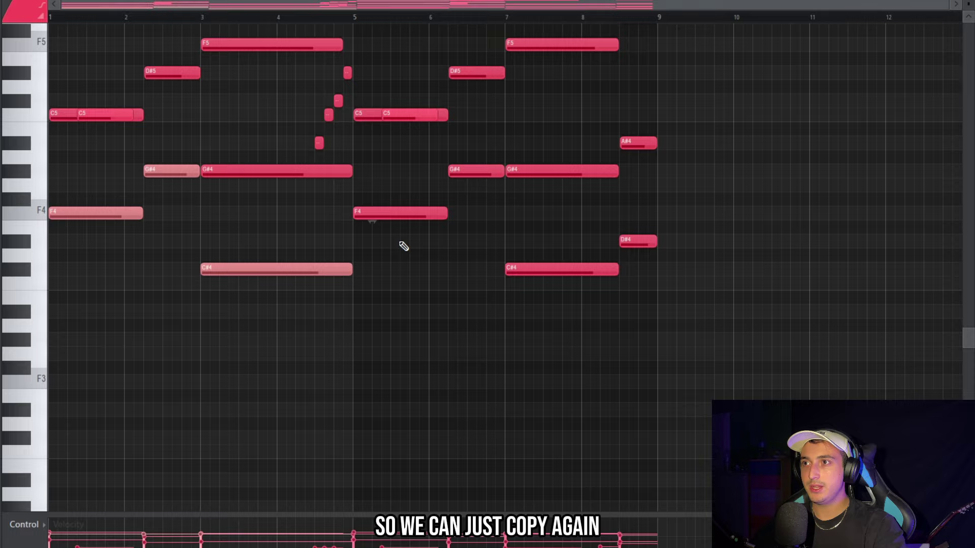
{"action": "left_click", "coordinate": [404, 213], "text": "ctrl+shift"}
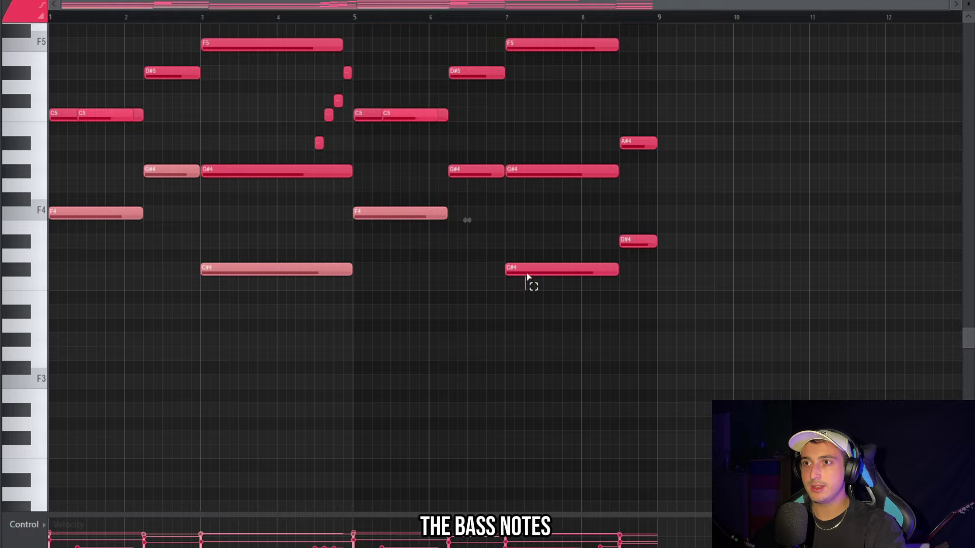
{"action": "left_click", "coordinate": [476, 171], "text": "ctrl+shift"}
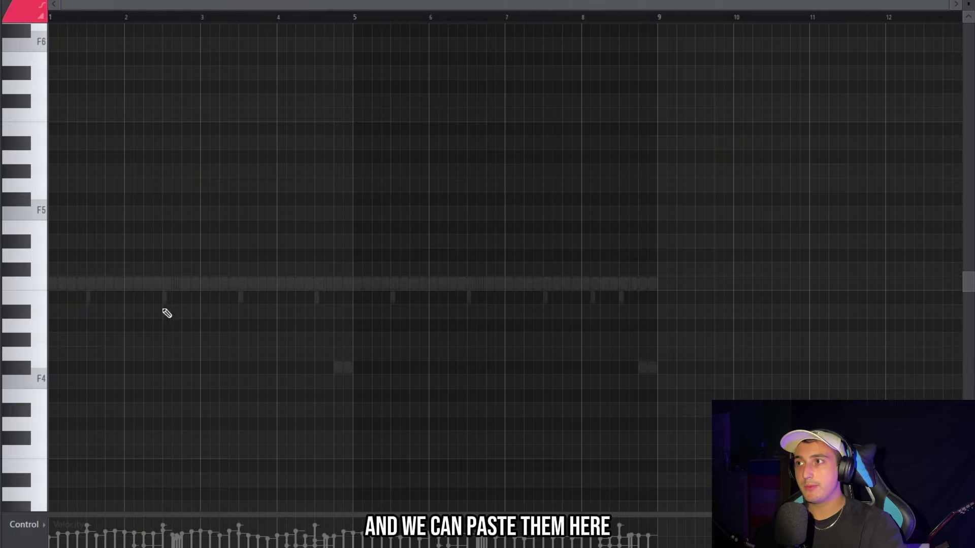
{"action": "key", "text": "ctrl+v"}
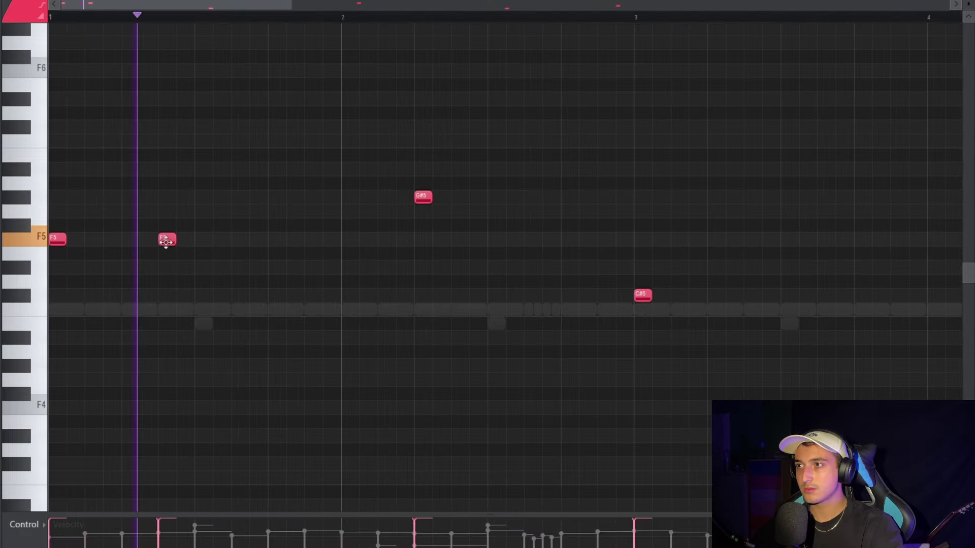
Fill out the bass line in bars 1–4 with repeated F5, G#5 and C#5 notes, ending bar 4 on two C#6 notes.
{"action": "scroll", "coordinate": [325, 263], "scroll_direction": "down", "scroll_amount": 3}
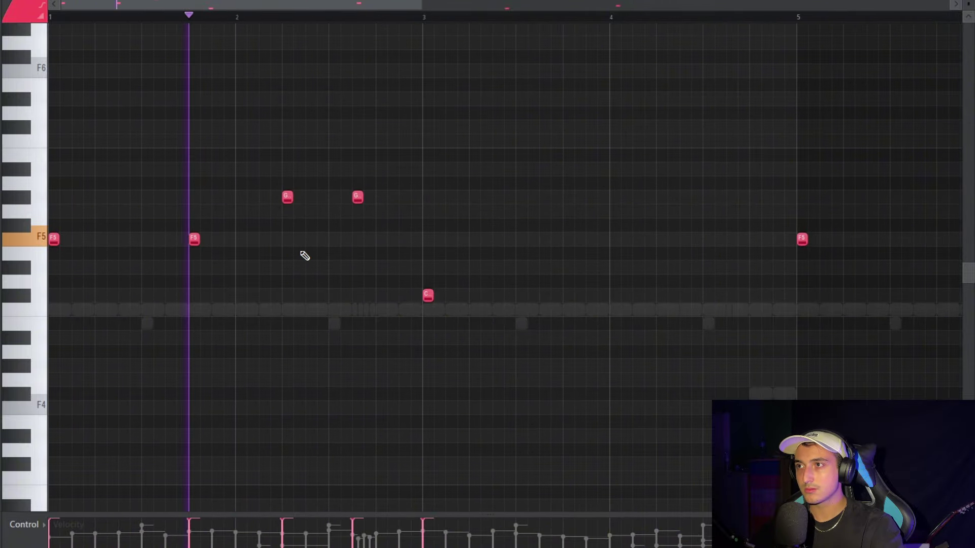
{"action": "scroll", "coordinate": [456, 300], "scroll_direction": "down", "scroll_amount": 2}
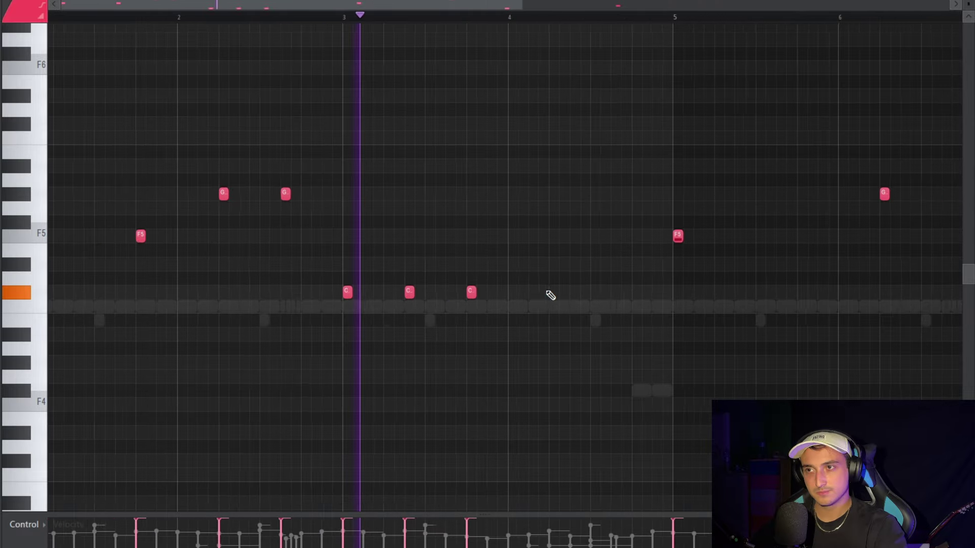
{"action": "scroll", "coordinate": [523, 305], "scroll_direction": "up", "scroll_amount": 4}
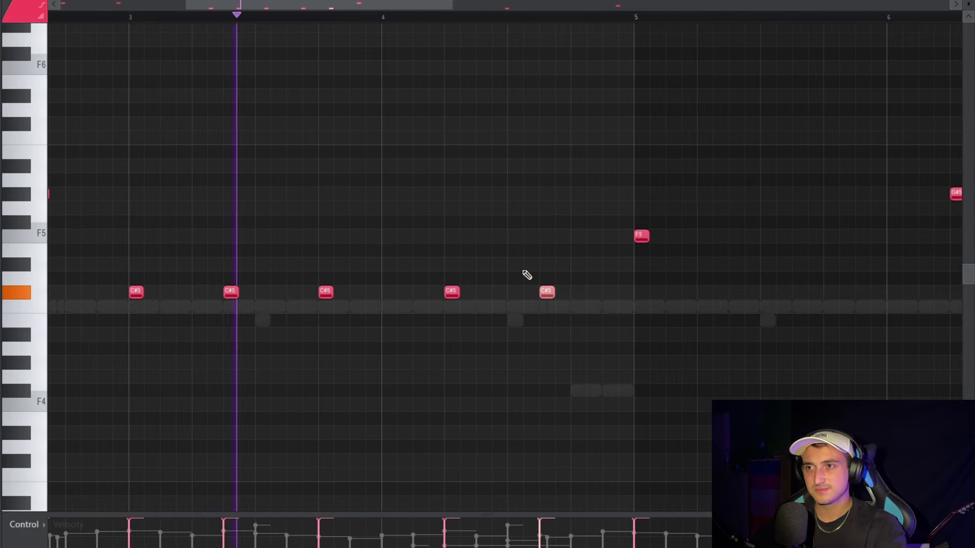
{"action": "right_click", "coordinate": [544, 124]}
{"action": "left_click", "coordinate": [545, 126]}
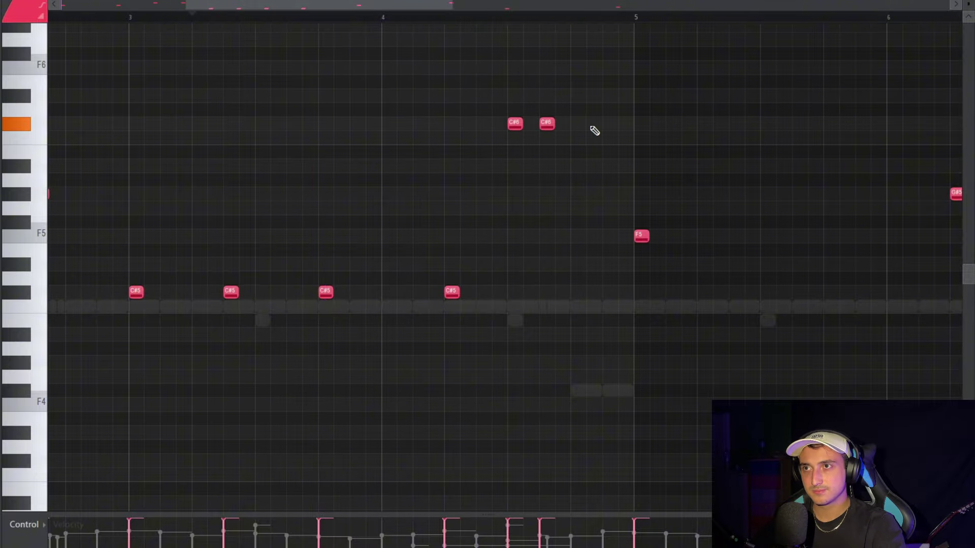
{"action": "left_click", "coordinate": [554, 124]}
{"action": "scroll", "coordinate": [690, 198], "scroll_direction": "down", "scroll_amount": 3}
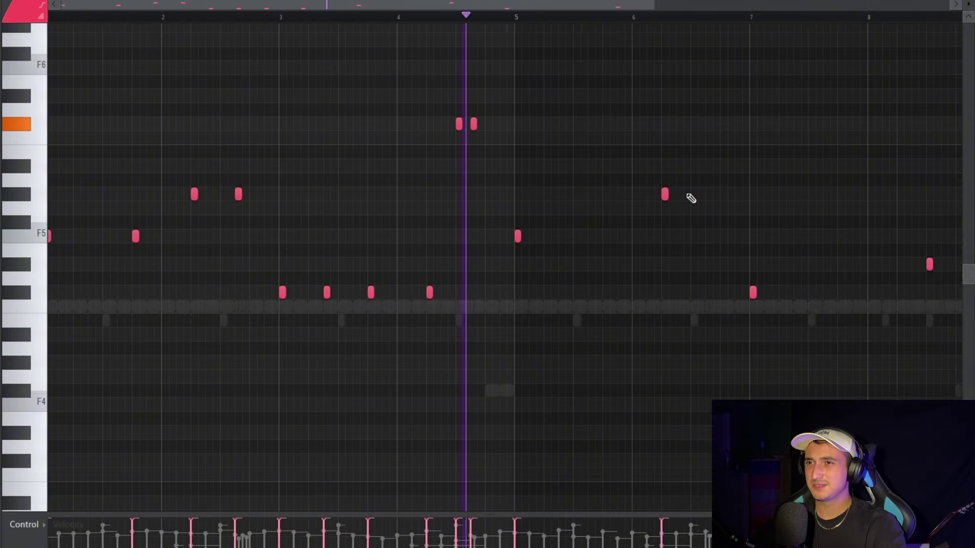
Make the four-bar bass pattern legato and duplicate it into bars 5–8 in place of the notes there.
{"action": "scroll", "coordinate": [578, 218], "scroll_direction": "down", "scroll_amount": 2}
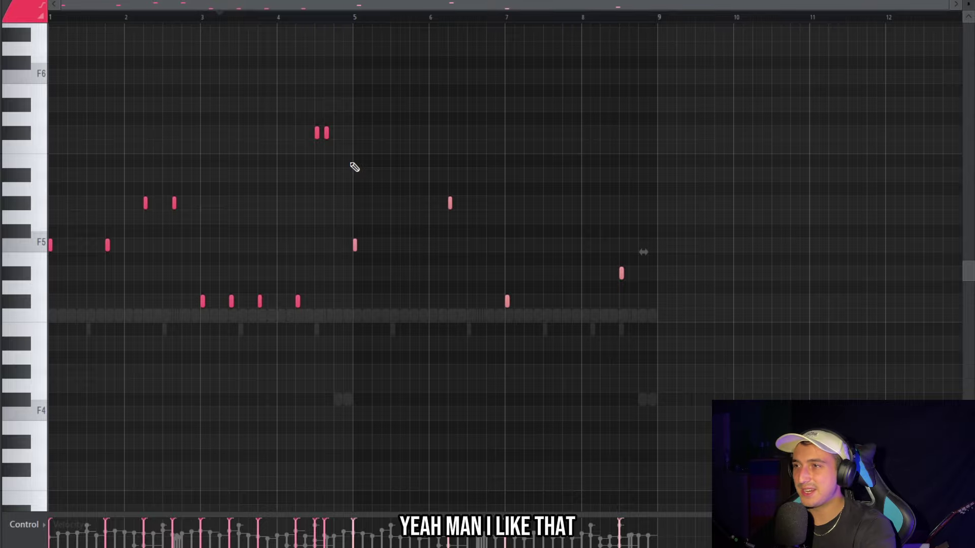
{"action": "key", "text": "alt+l"}
{"action": "key", "text": "Return"}
{"action": "key", "text": "ctrl+a"}
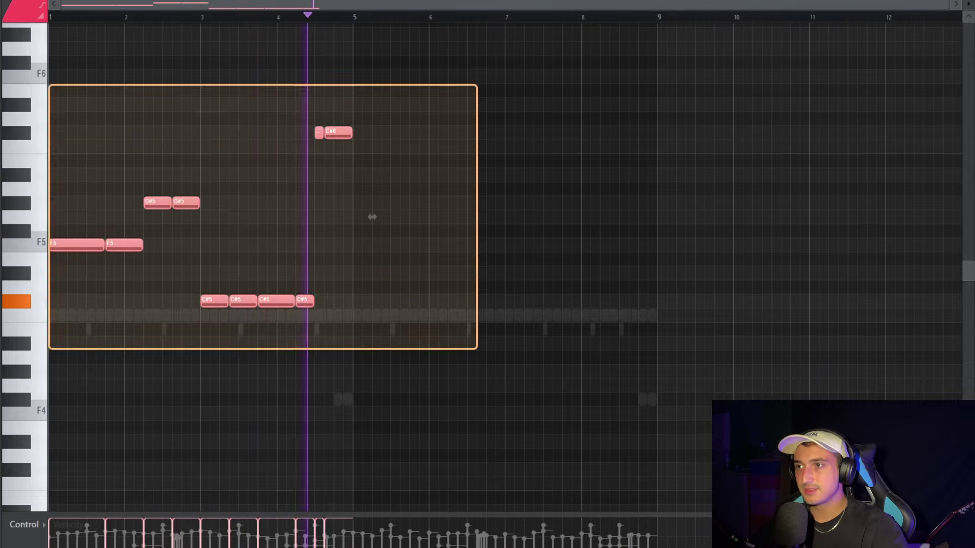
{"action": "key", "text": "ctrl+b"}
{"action": "left_click_drag", "start_coordinate": [490, 184], "coordinate": [910, 371]}
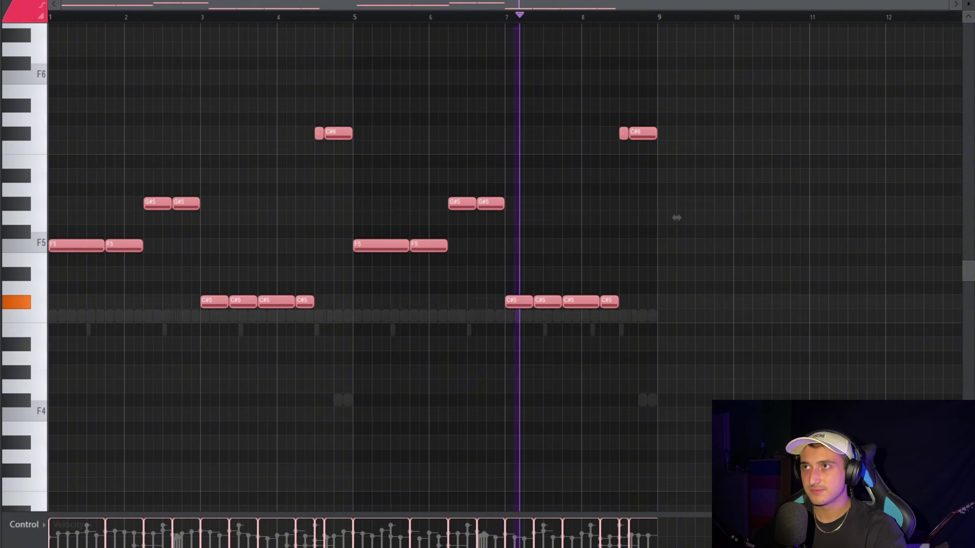
Transpose the closing bass notes of bar 8 to D#5 and rework them into shorter repeated notes.
{"action": "key", "text": "F5"}
{"action": "key", "text": "F7"}
{"action": "left_click_drag", "start_coordinate": [617, 145], "coordinate": [617, 125]}
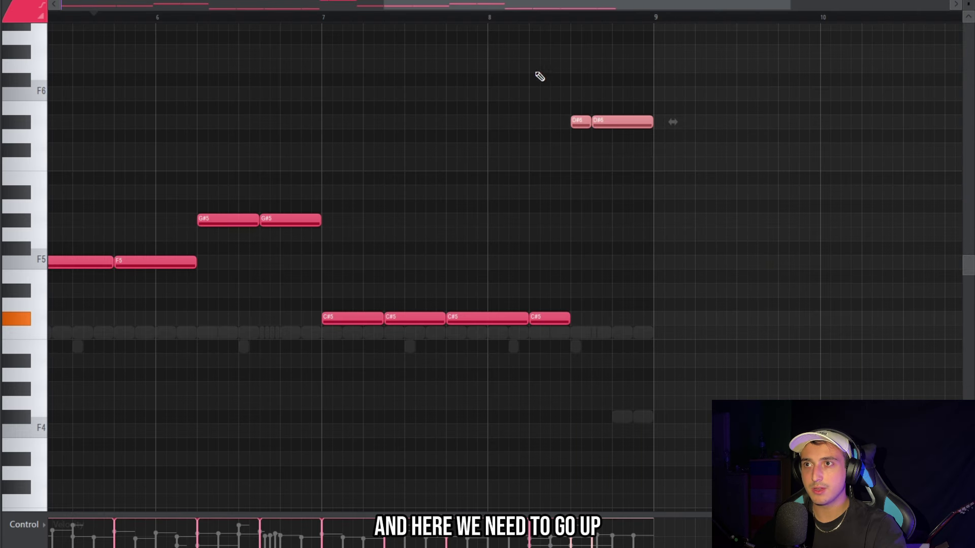
{"action": "key", "text": "space"}
{"action": "key", "text": "ctrl+Down"}
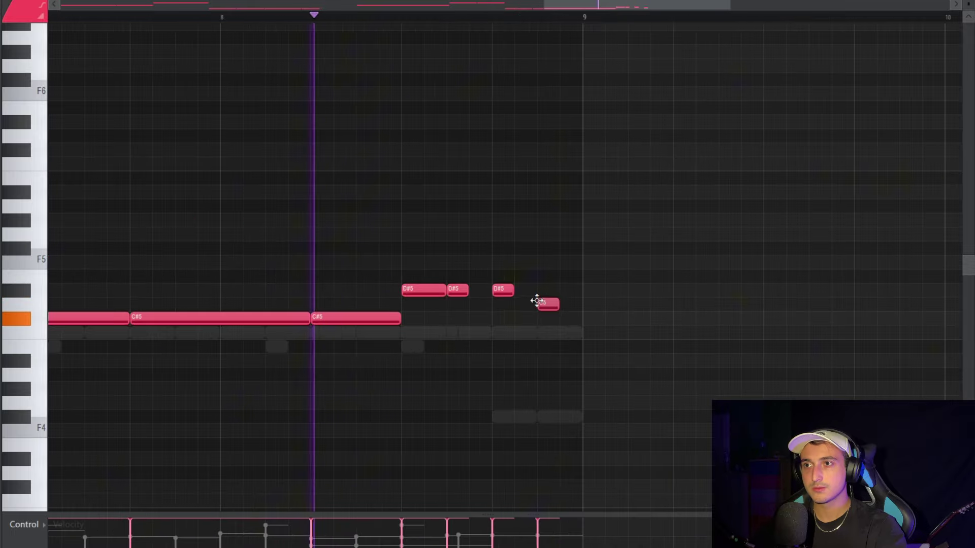
{"action": "left_click_drag", "start_coordinate": [533, 300], "coordinate": [545, 286]}
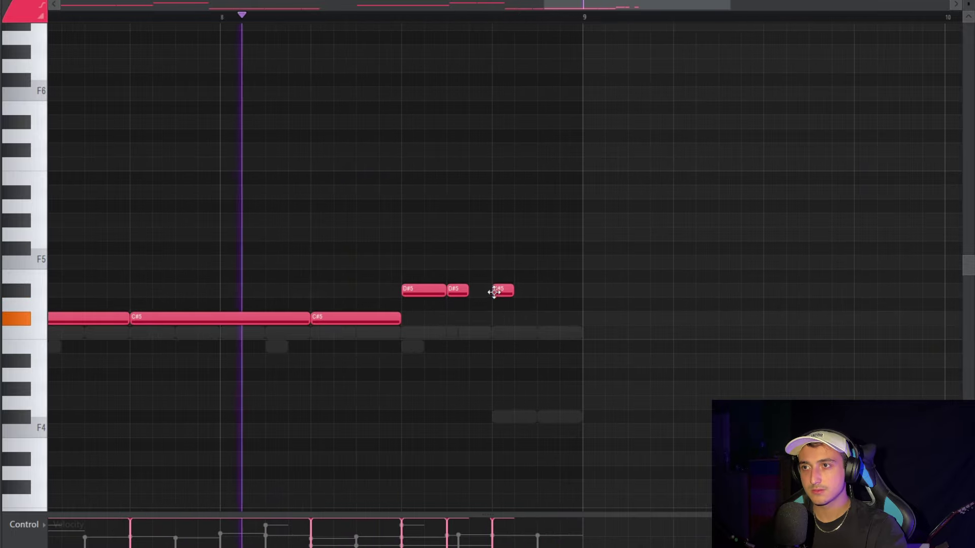
{"action": "scroll", "coordinate": [674, 295], "scroll_direction": "down", "scroll_amount": 5}
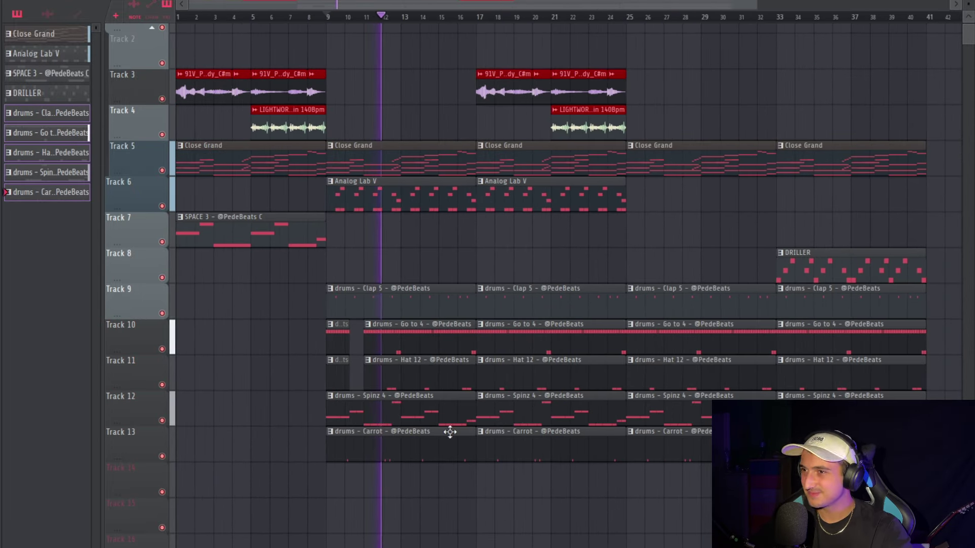
Delete the Carrot clip from bars 25–32 and trim the end of the Go to 4 clip just before bar 25.
{"action": "scroll", "coordinate": [580, 482], "scroll_direction": "down", "scroll_amount": 2}
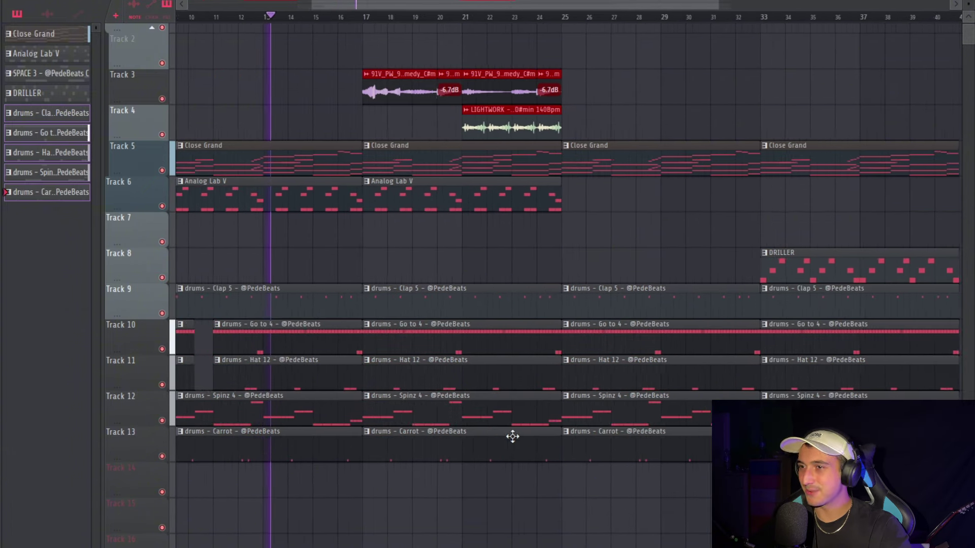
{"action": "right_click", "coordinate": [607, 457]}
{"action": "scroll", "coordinate": [524, 321], "scroll_direction": "up", "scroll_amount": 5}
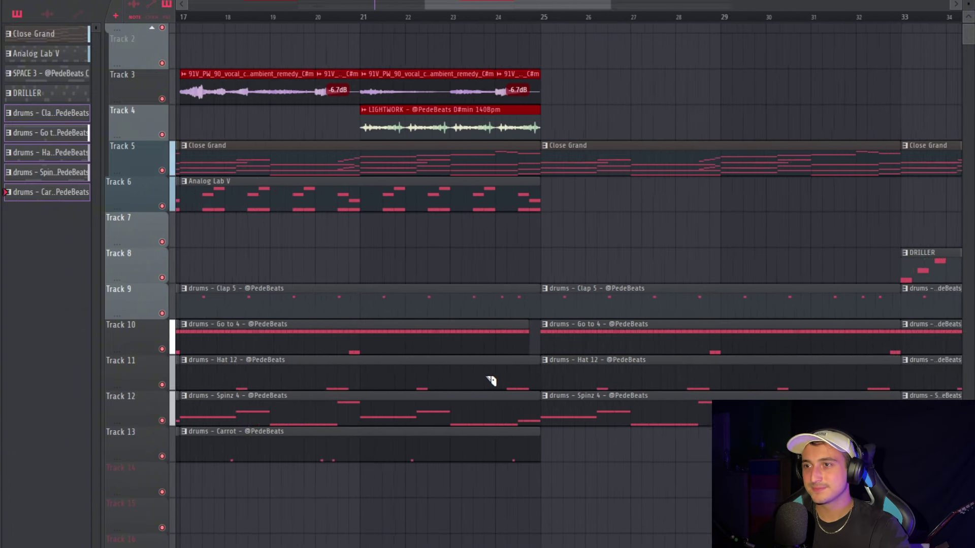
{"action": "scroll", "coordinate": [680, 363], "scroll_direction": "down", "scroll_amount": 5}
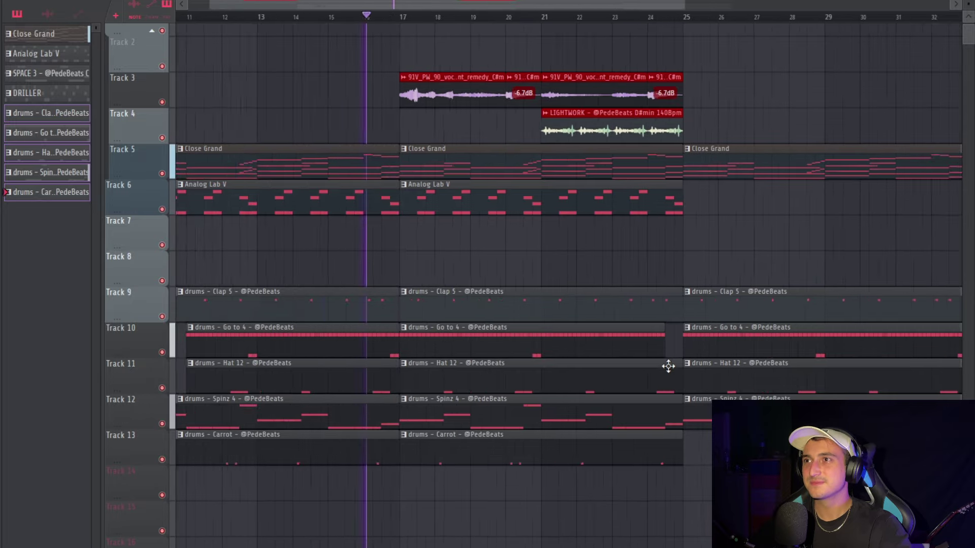
{"action": "scroll", "coordinate": [548, 422], "scroll_direction": "up", "scroll_amount": 2}
{"action": "scroll", "coordinate": [554, 445], "scroll_direction": "down", "scroll_amount": 3}
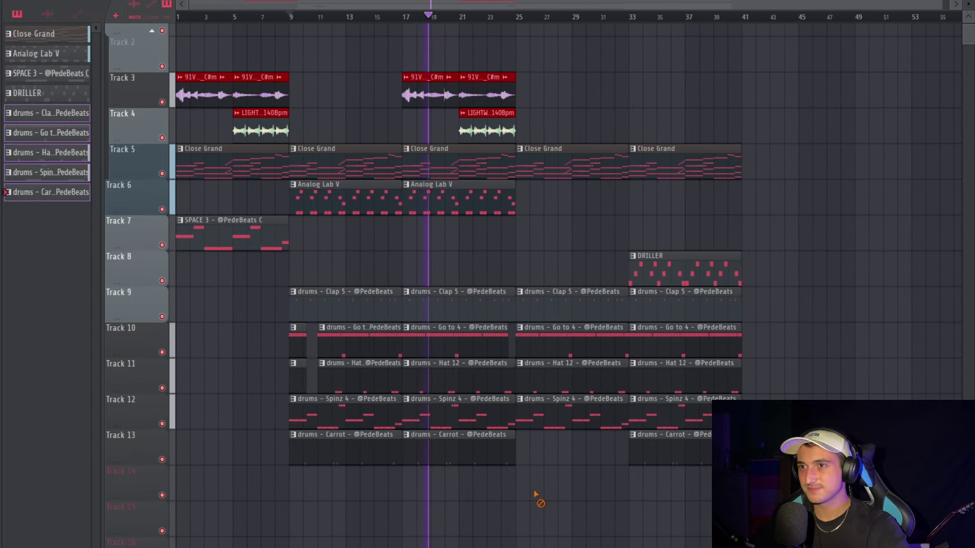
{"action": "scroll", "coordinate": [757, 419], "scroll_direction": "up", "scroll_amount": 2}
{"action": "scroll", "coordinate": [700, 407], "scroll_direction": "down", "scroll_amount": 4}
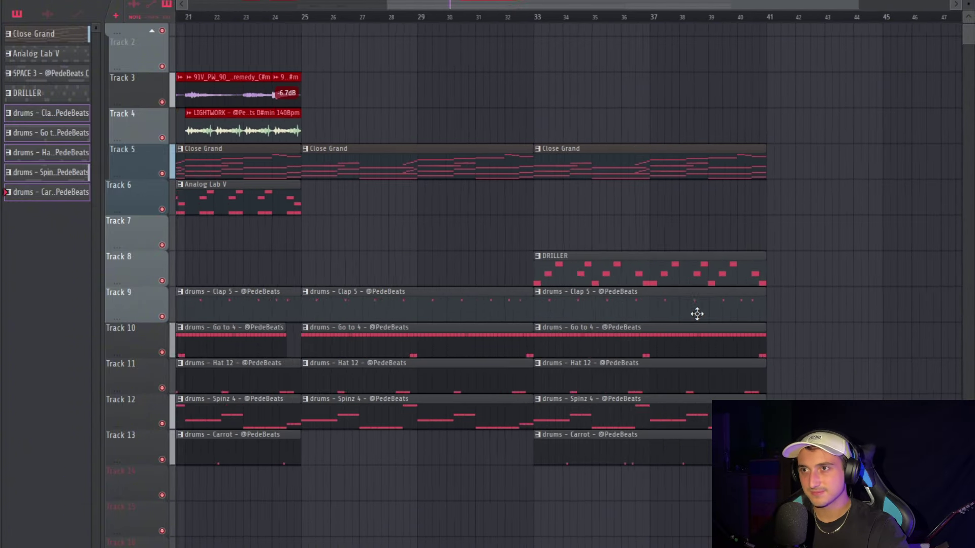